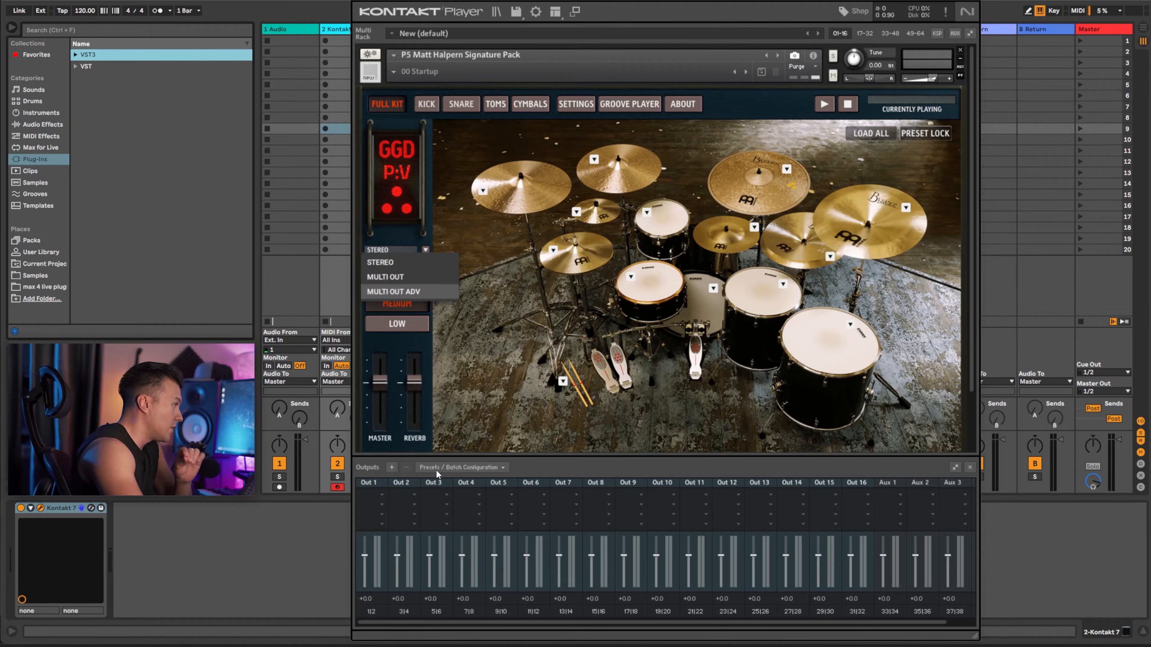
# Examine the kick and snare mixer channels and the available output routing modes.
pyautogui.click(546, 471)
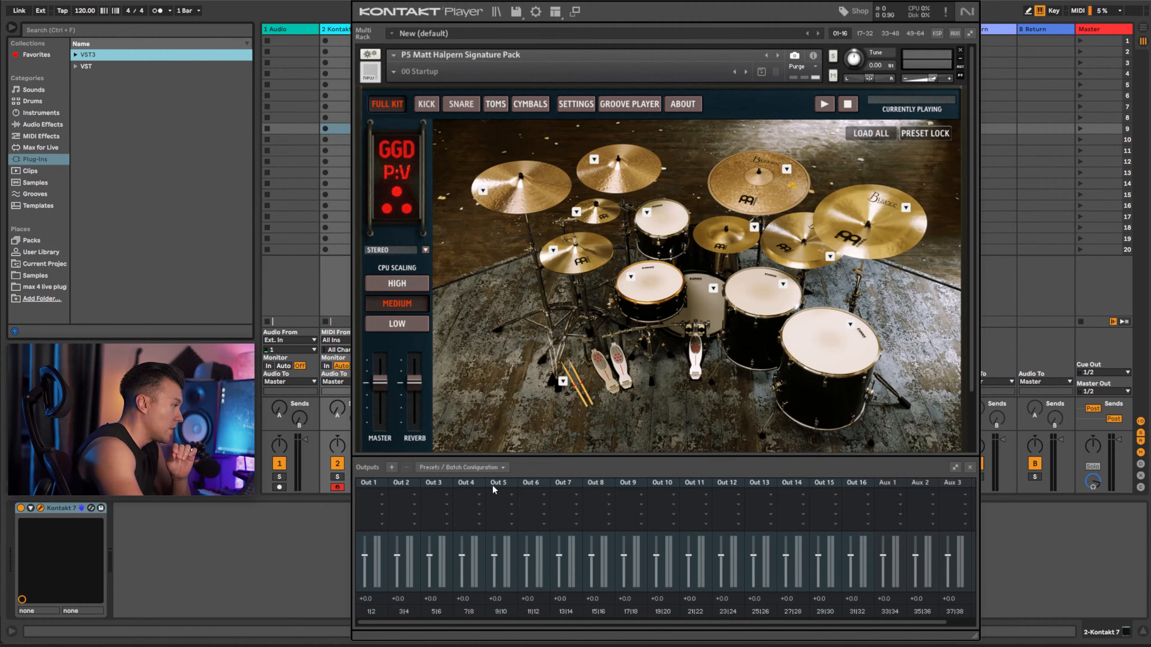
pyautogui.click(426, 104)
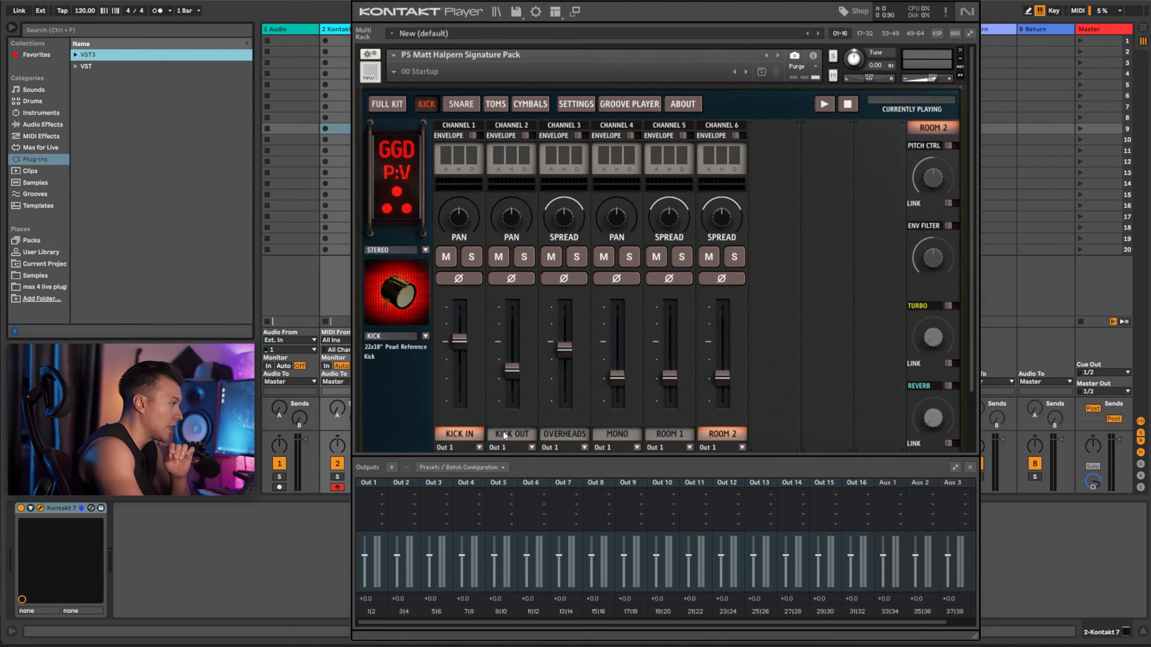
pyautogui.click(461, 104)
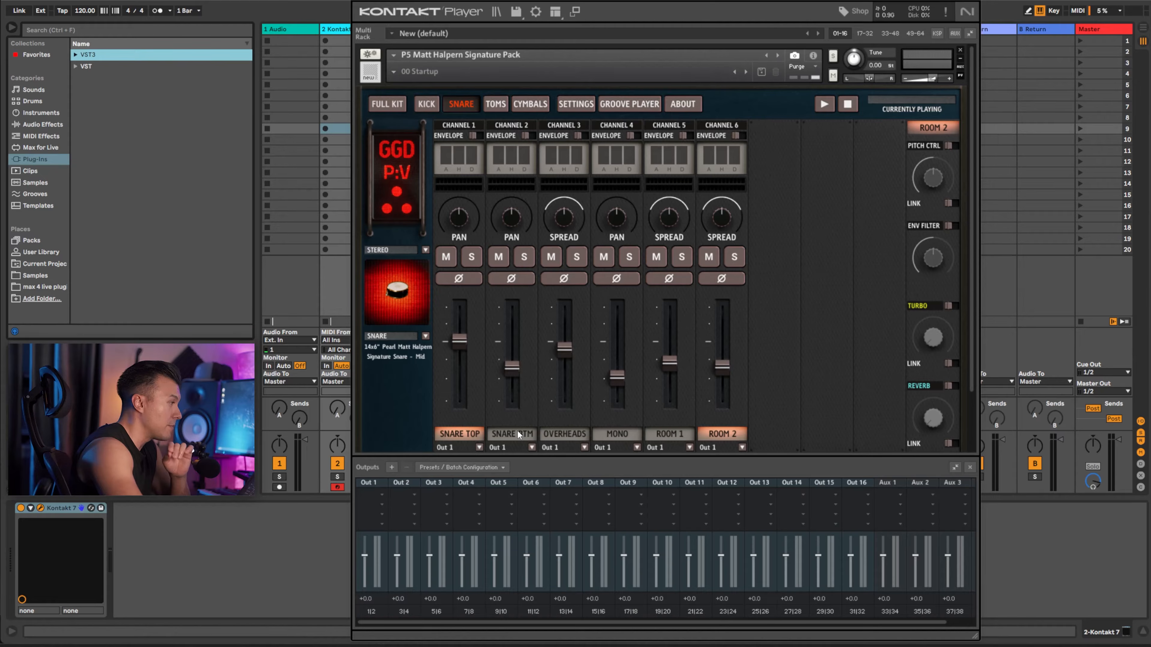
pyautogui.click(426, 103)
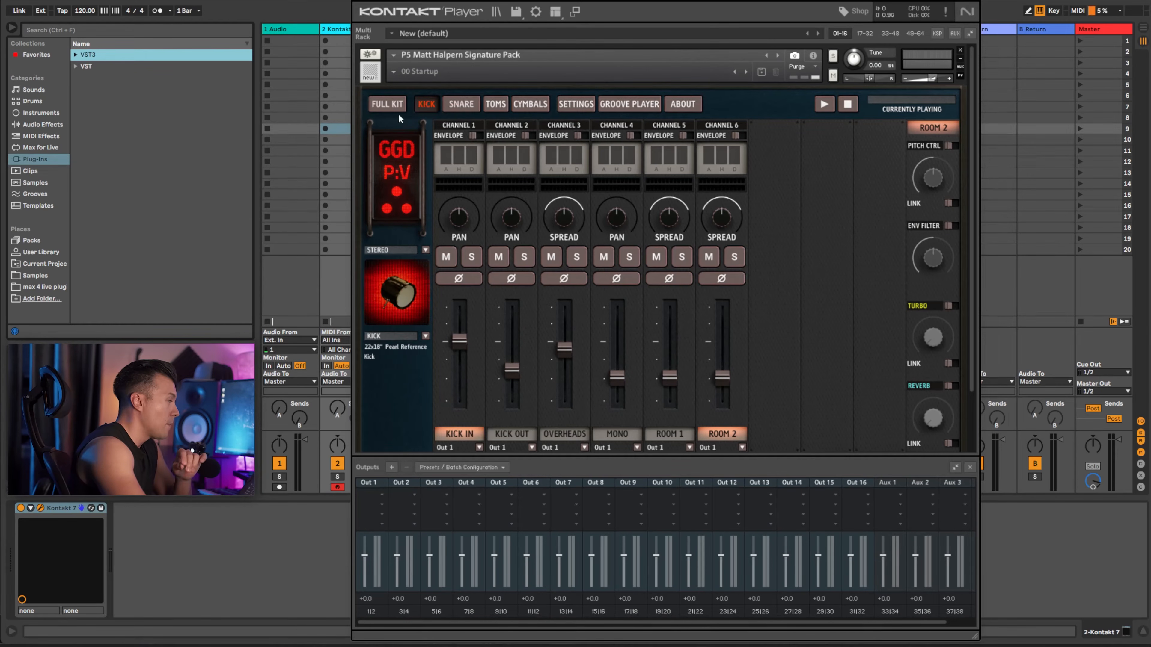
pyautogui.click(424, 249)
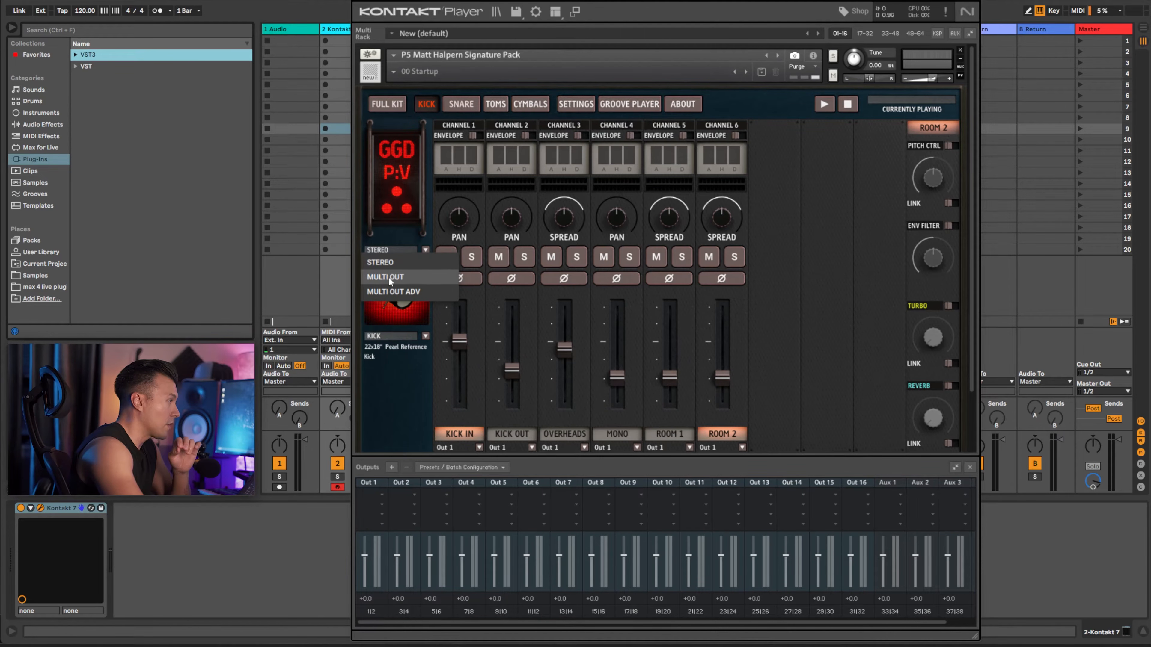
pyautogui.click(425, 241)
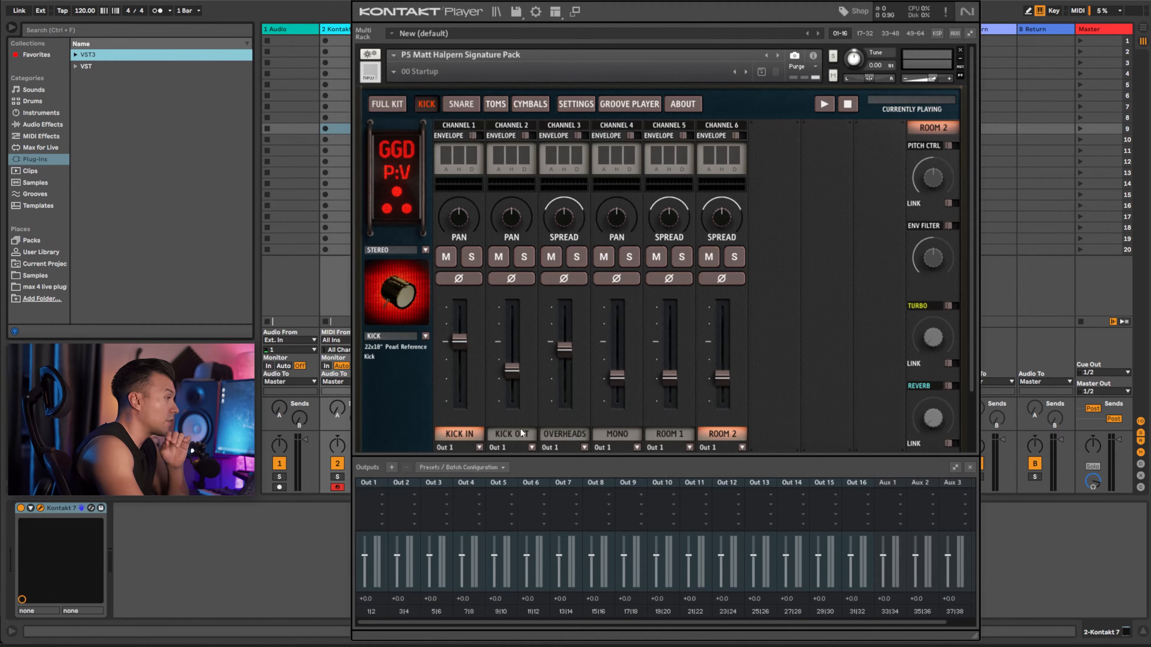
pyautogui.click(451, 100)
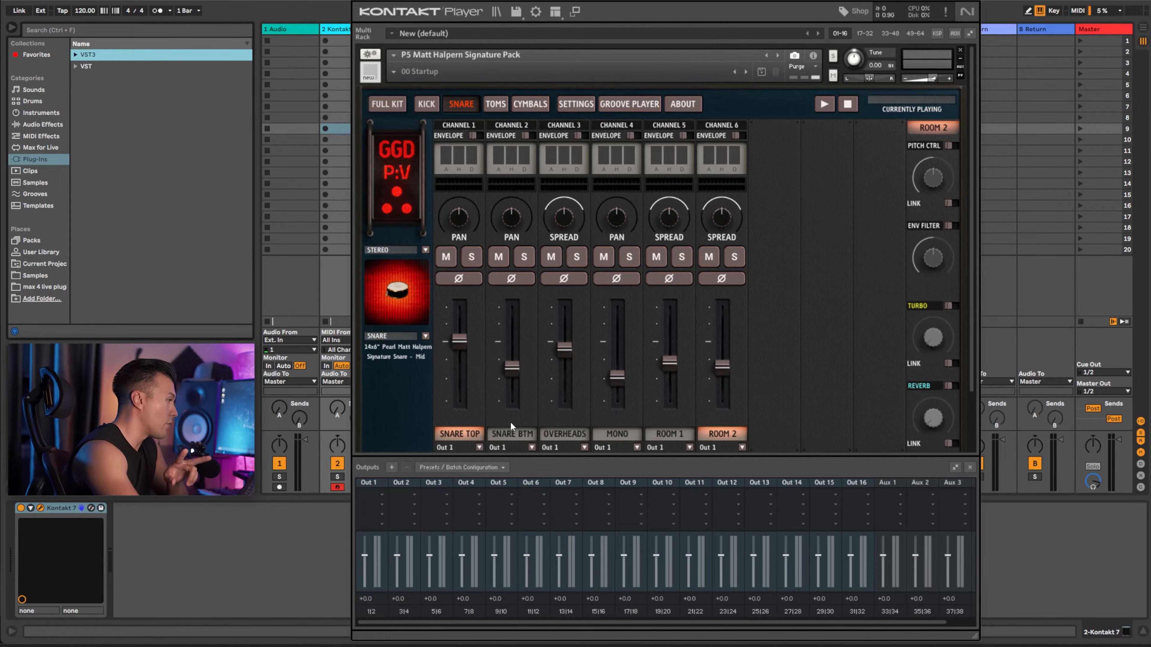
pyautogui.click(425, 250)
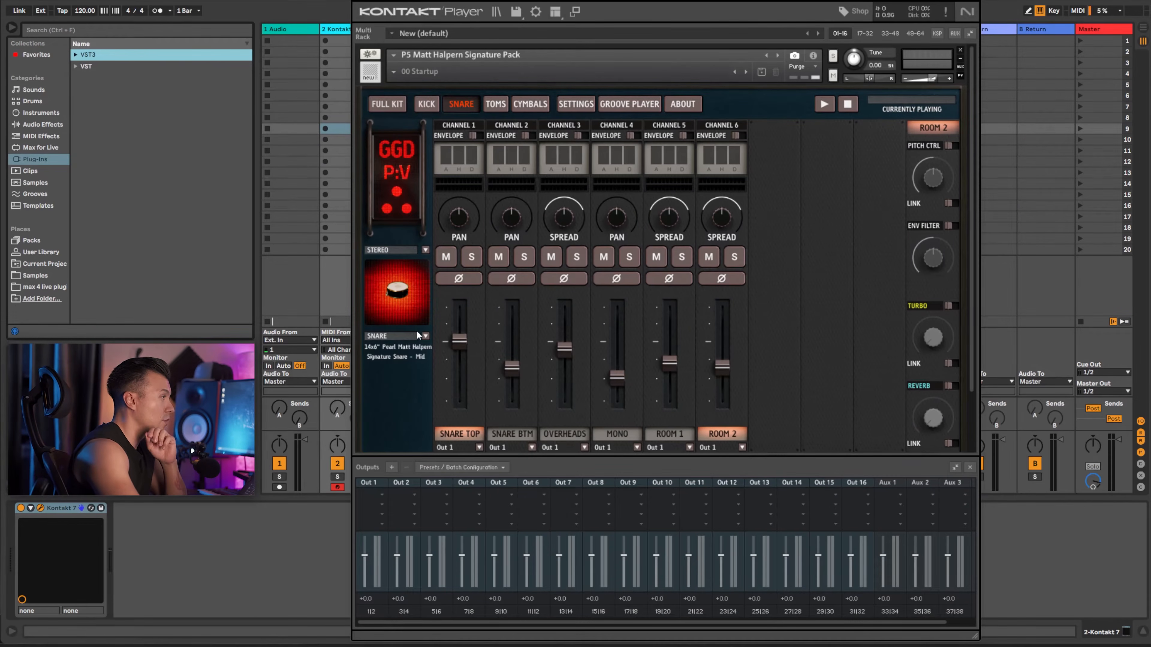
# Load the Stereo 16x factory preset for the output section.
pyautogui.click(497, 467)
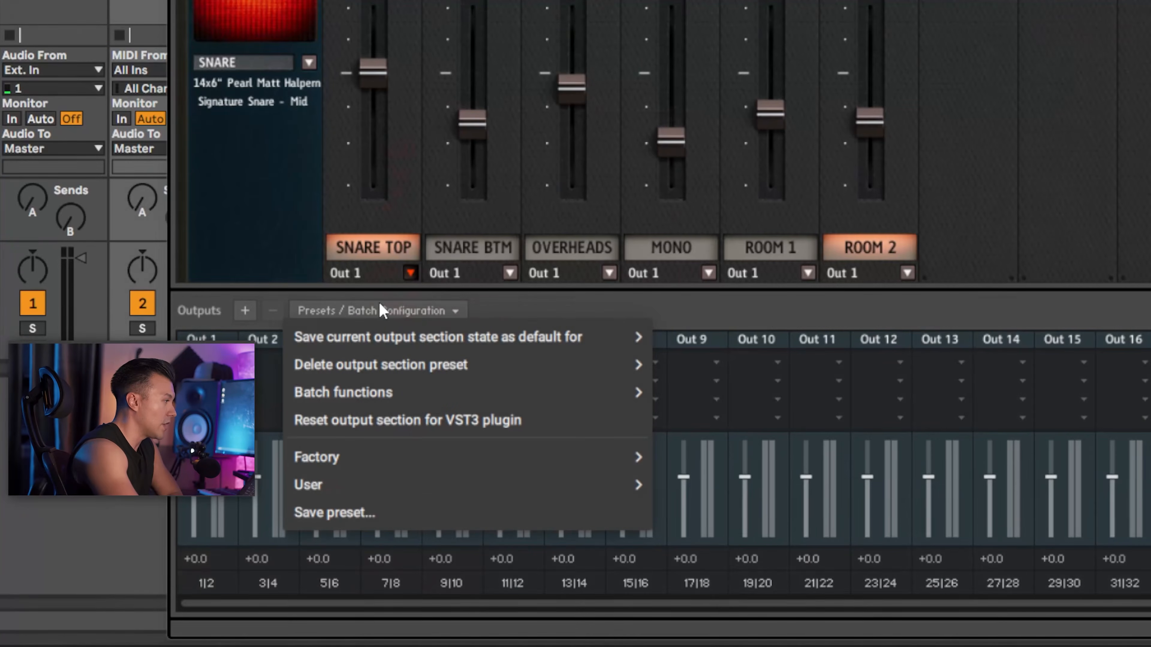
pyautogui.moveTo(334, 454)
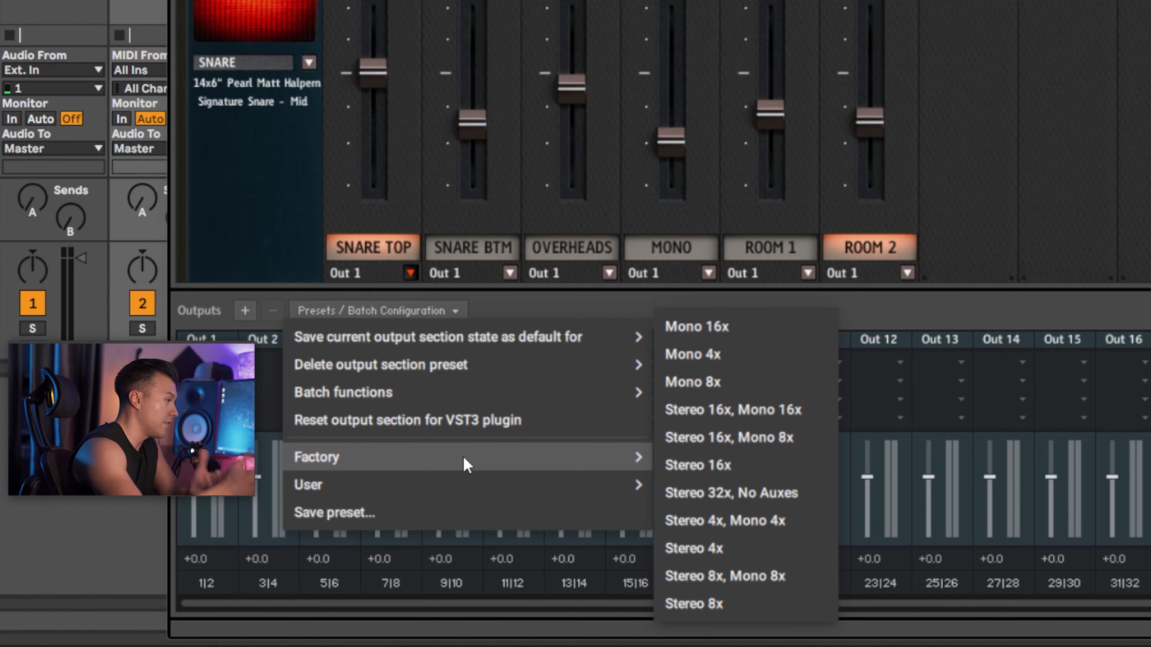
pyautogui.click(717, 472)
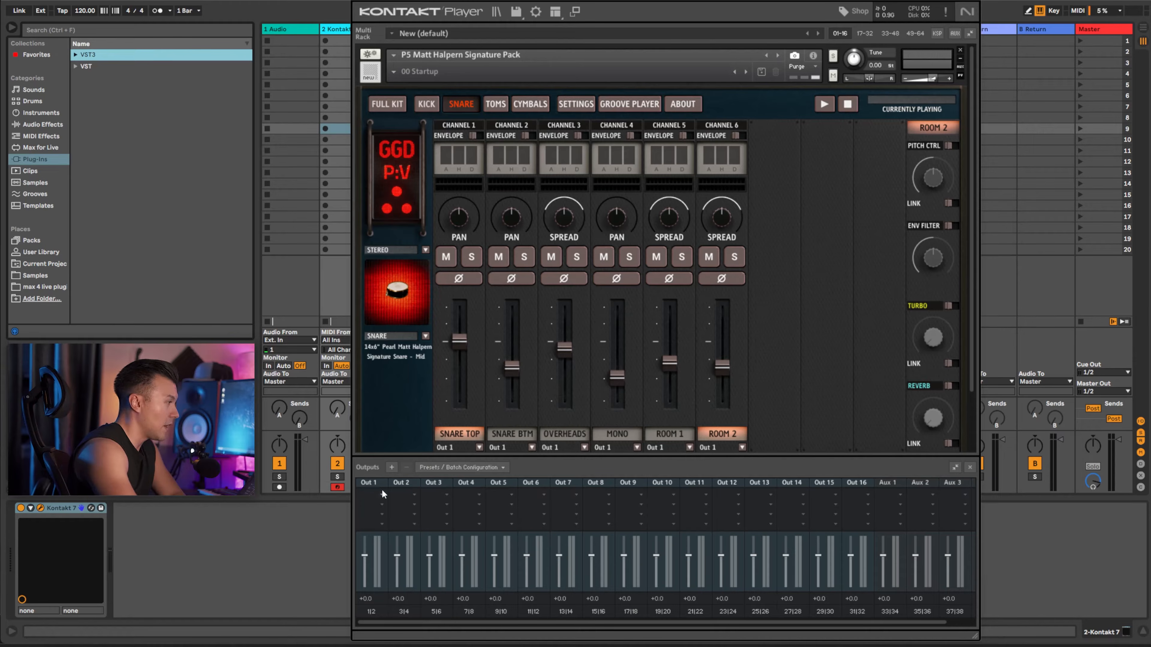
# Rename the first twelve outputs as KICK, SNARE, TOMS, HATS, SPLASH, RIDE, C_RIDE, STACK, OH, MONO, RM 1 and RM 2.
pyautogui.click(425, 249)
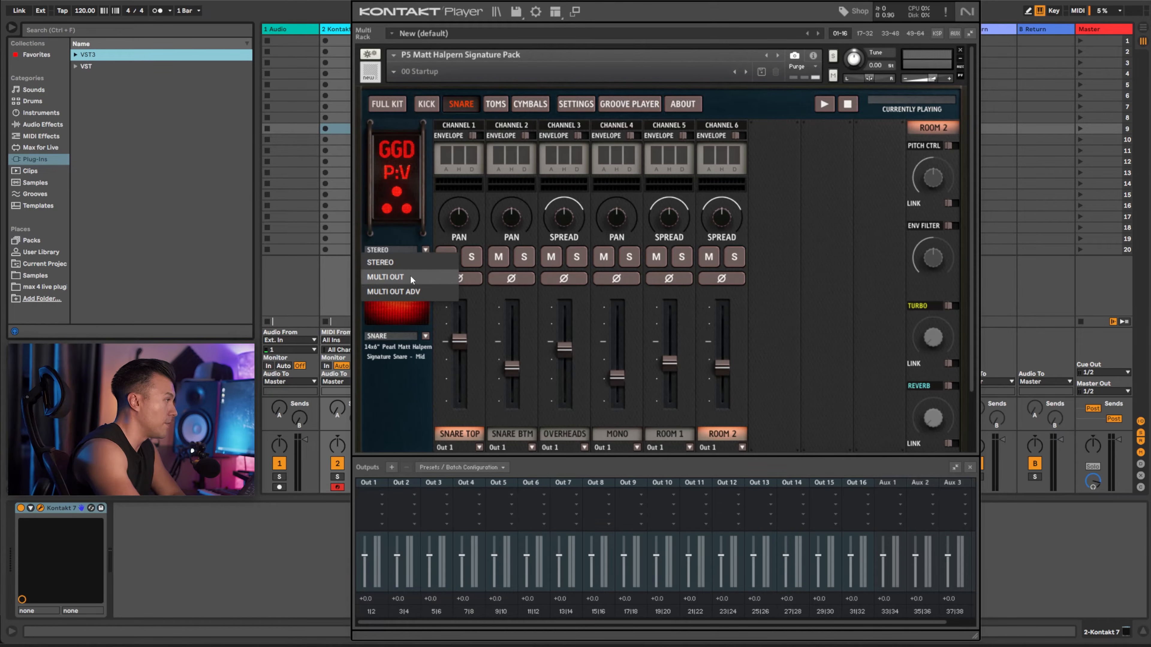
pyautogui.click(425, 244)
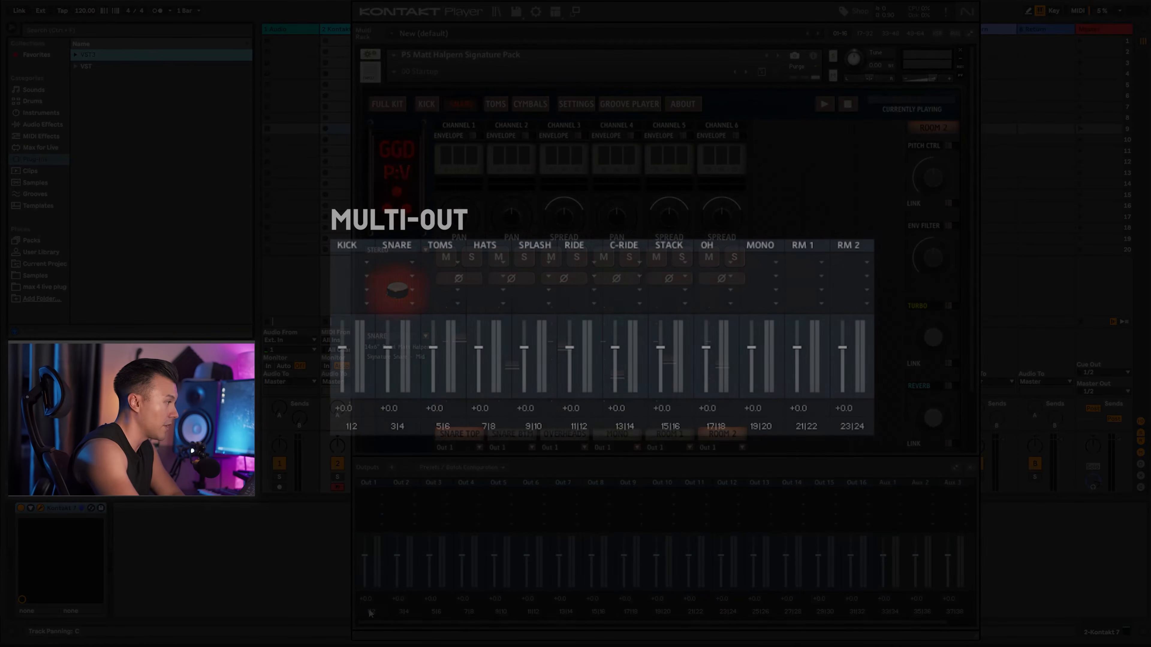
pyautogui.doubleClick(366, 483)
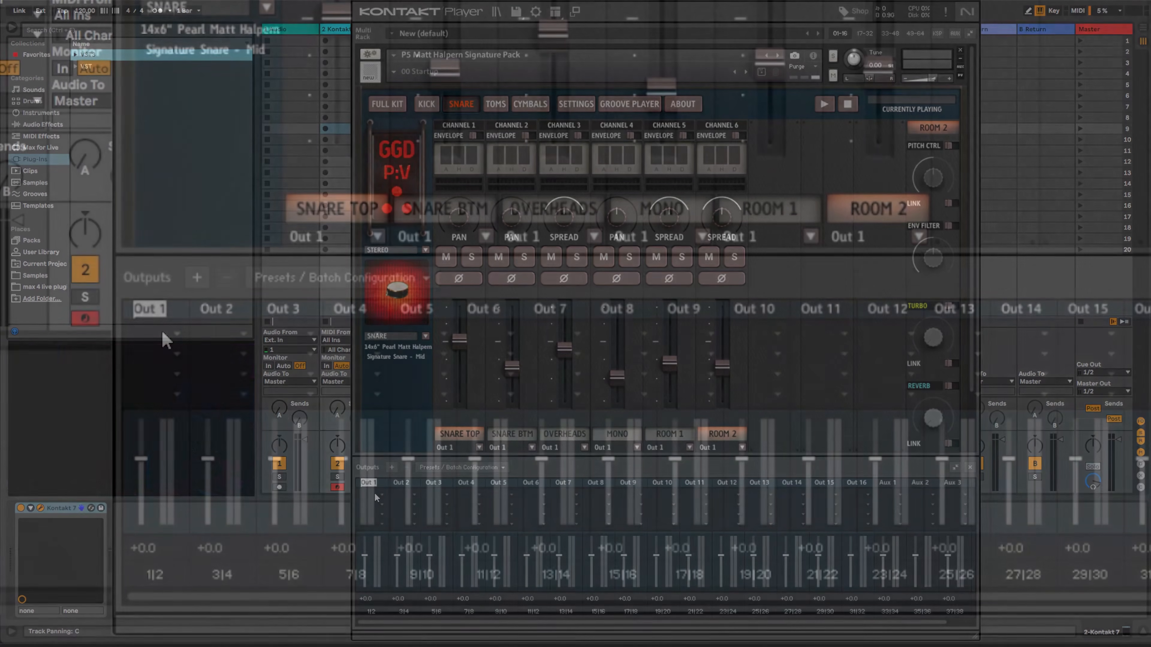
pyautogui.write('KICK')
pyautogui.press('Tab')
pyautogui.write('SNARE')
pyautogui.press('Tab')
pyautogui.write('TOMS')
pyautogui.press('Tab')
pyautogui.write('HATS')
pyautogui.press('Tab')
pyautogui.write('SPLASH')
pyautogui.press('Tab')
pyautogui.write('RIDE')
pyautogui.press('Tab')
pyautogui.write('C_RIDE')
pyautogui.press('Tab')
pyautogui.write('STACK')
pyautogui.press('Tab')
pyautogui.write('OH')
pyautogui.press('Tab')
pyautogui.write('MONO')
pyautogui.press('Tab')
pyautogui.write('RM 1')
pyautogui.press('Tab')
pyautogui.write('RM 2')
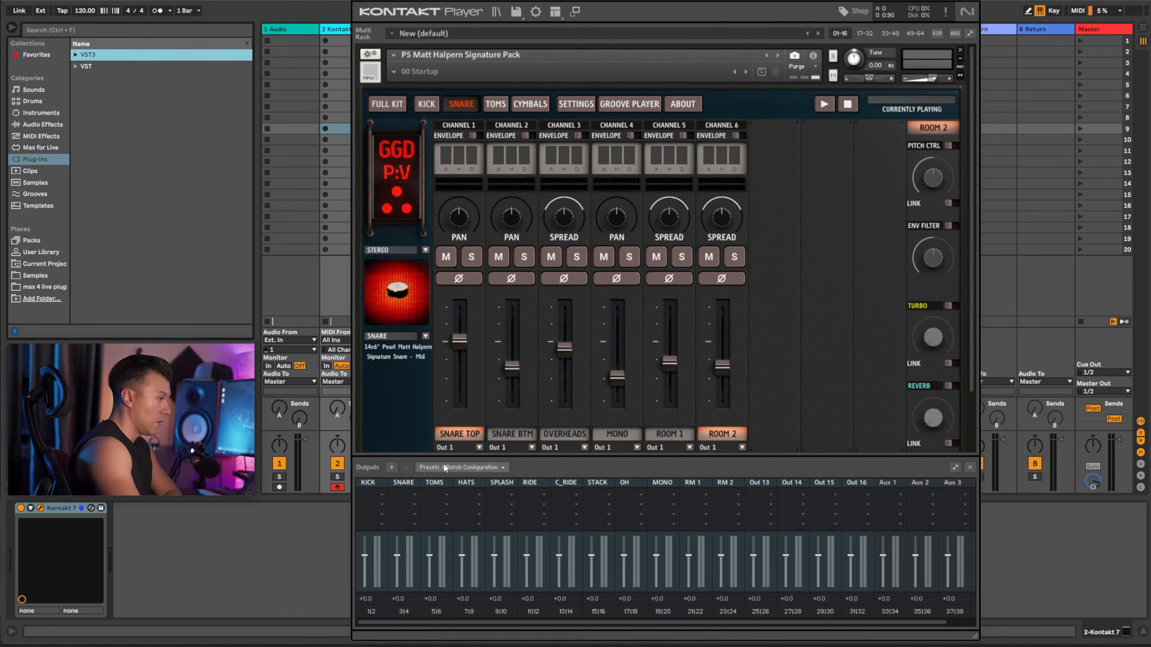
# Save the current output section state as the default for all formats.
pyautogui.click(445, 467)
pyautogui.moveTo(463, 481)
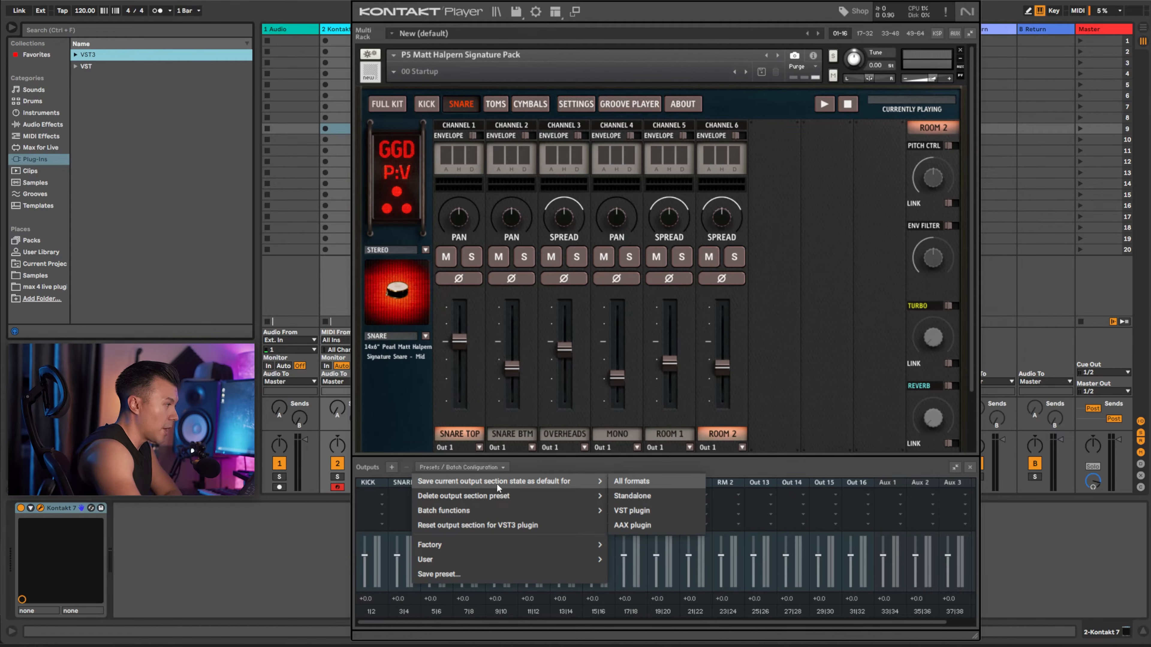
pyautogui.click(635, 480)
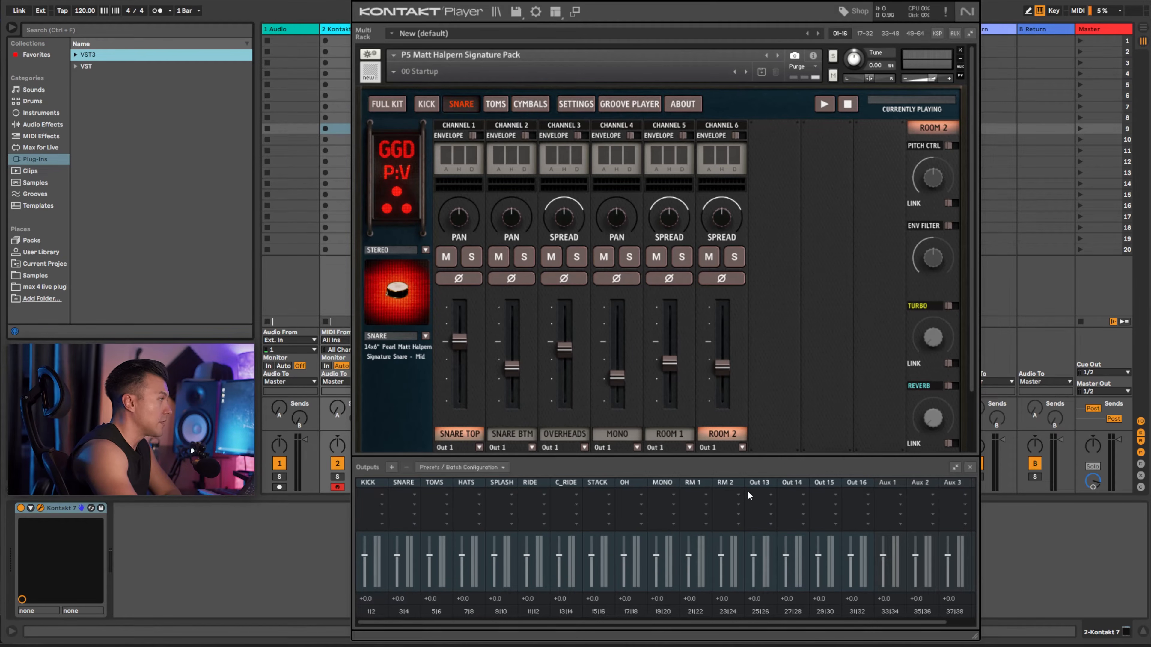
# Examine the dialog for saving an output section preset and the list of saved user output presets.
pyautogui.click(426, 250)
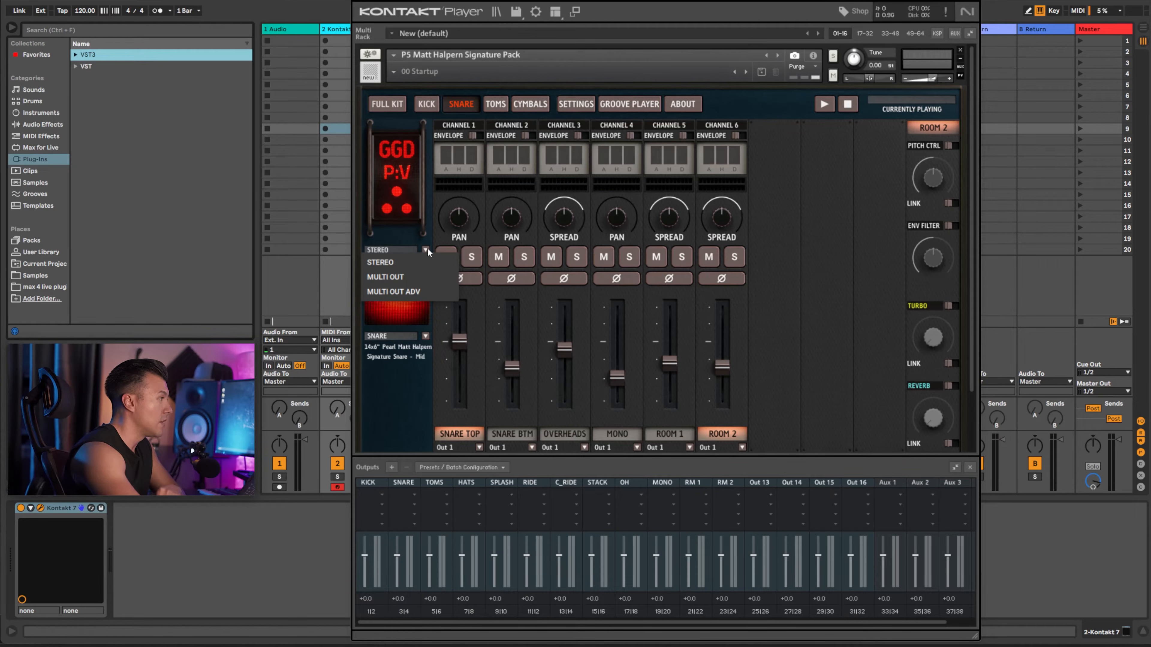
pyautogui.click(435, 268)
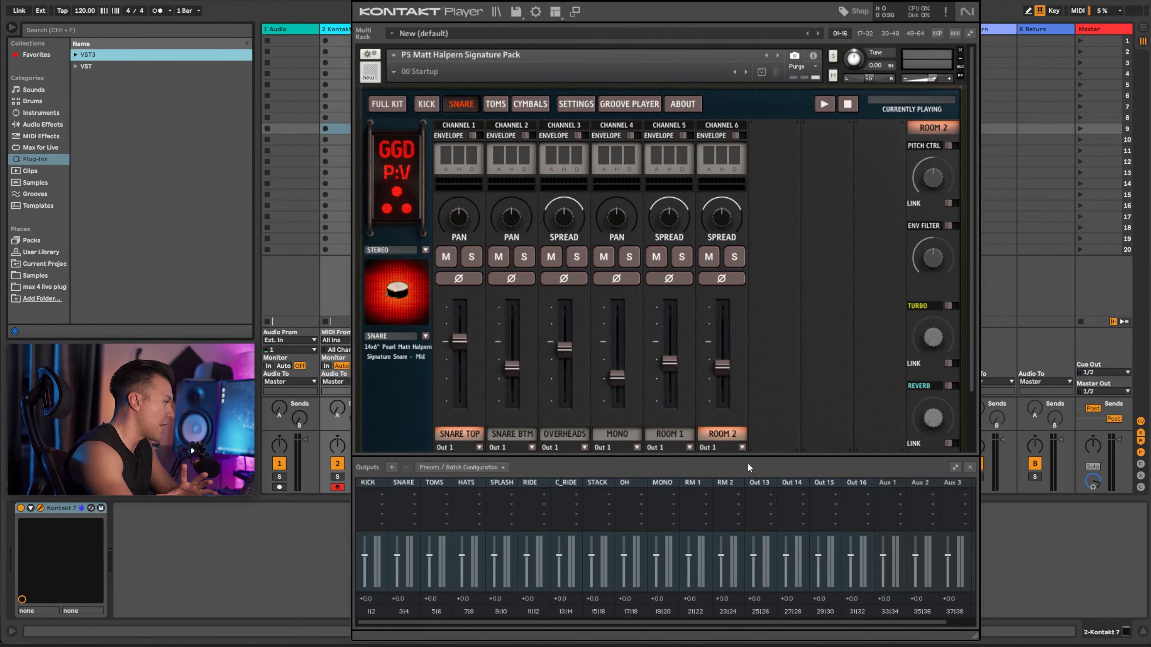
pyautogui.click(488, 467)
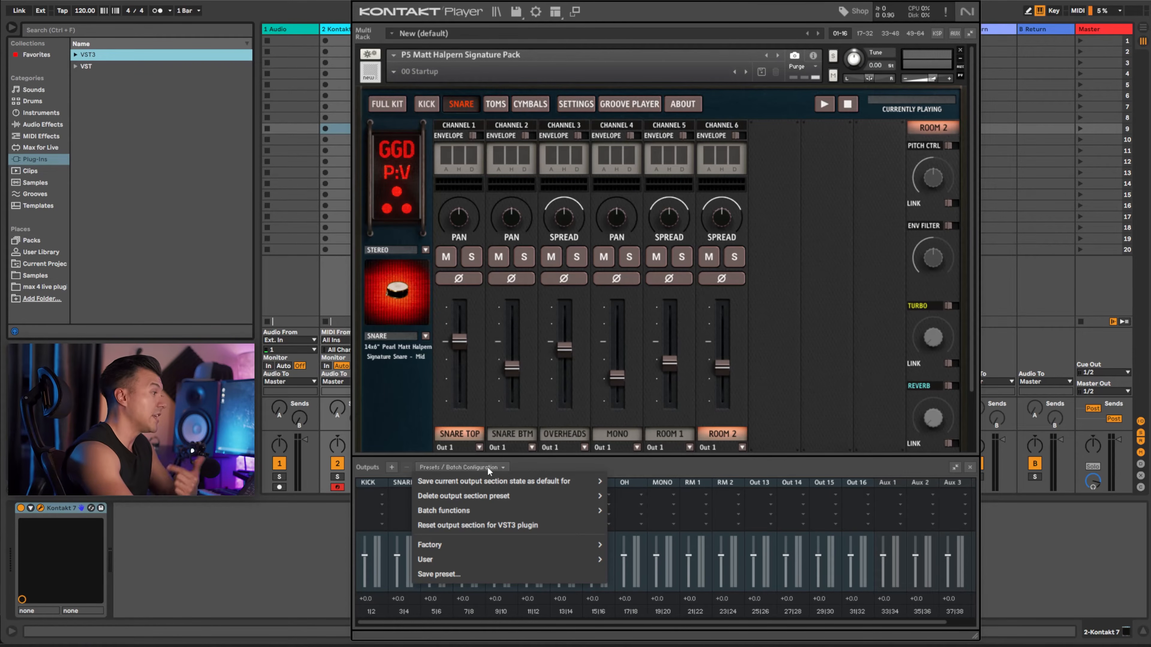
pyautogui.click(445, 573)
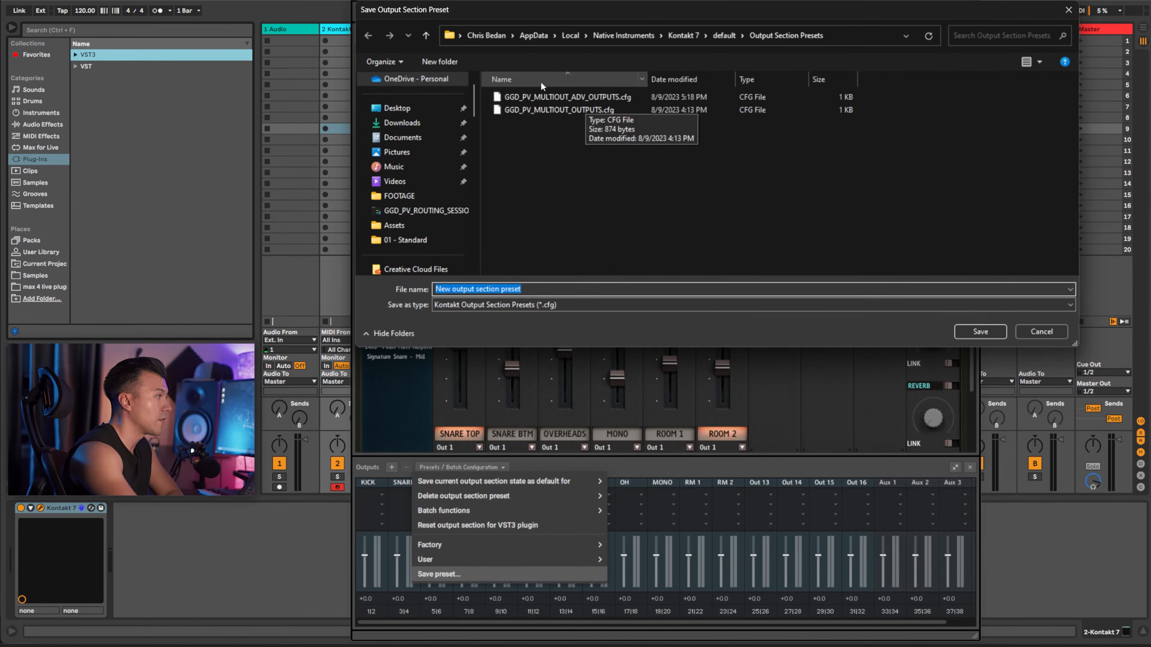
pyautogui.click(1049, 333)
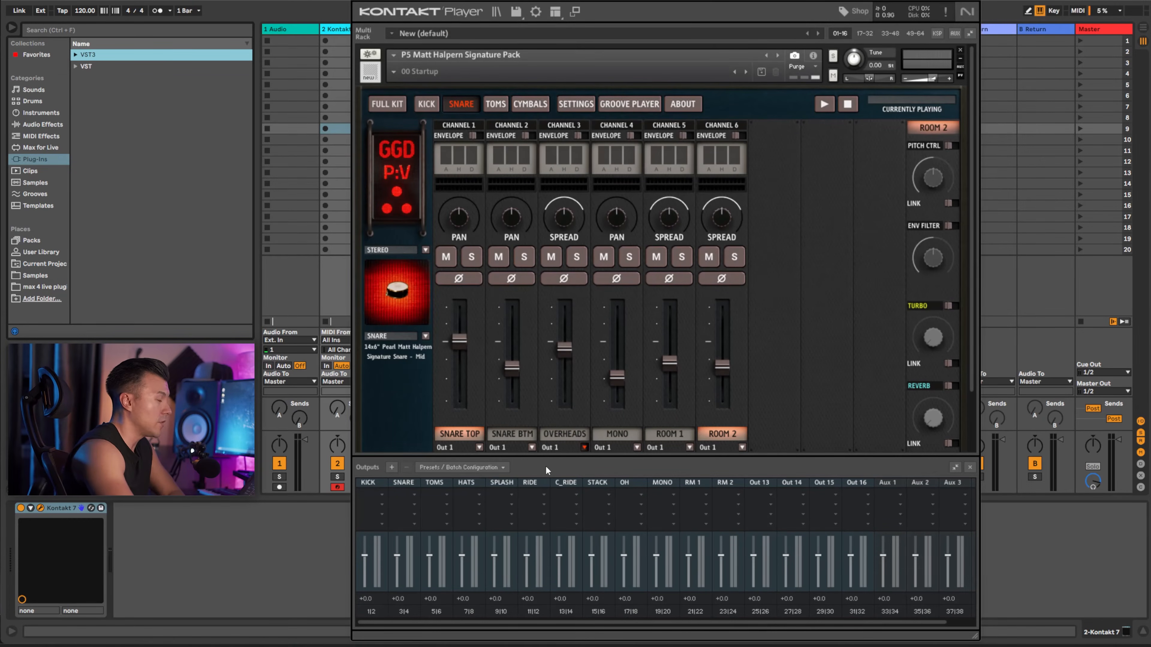
pyautogui.click(495, 467)
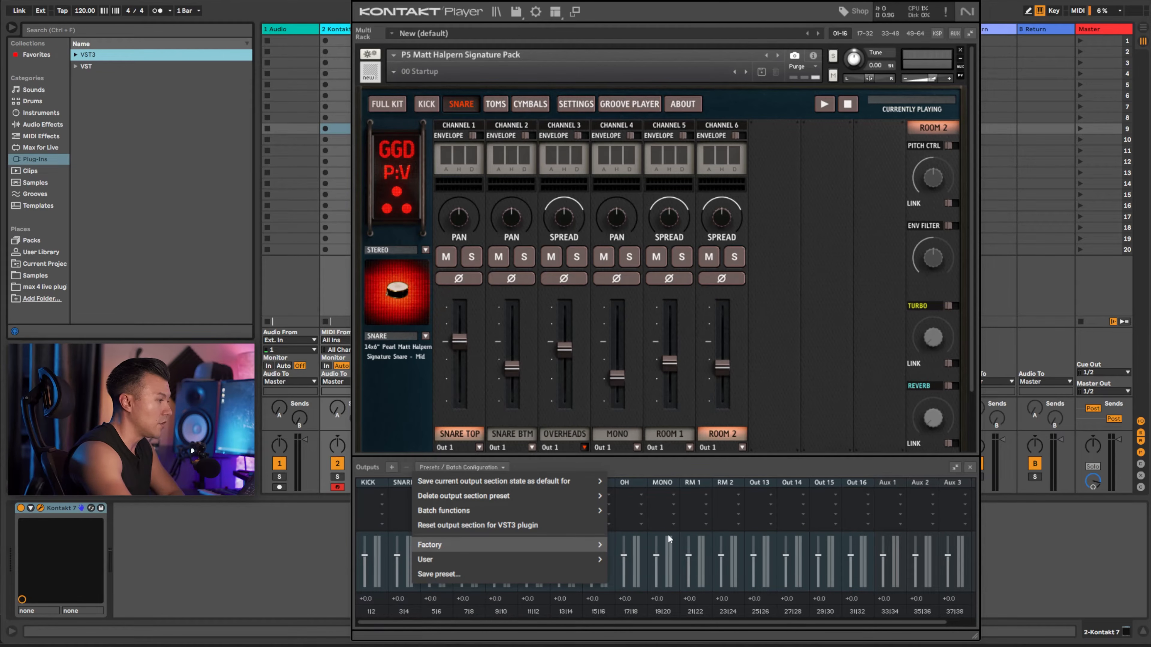
pyautogui.moveTo(555, 554)
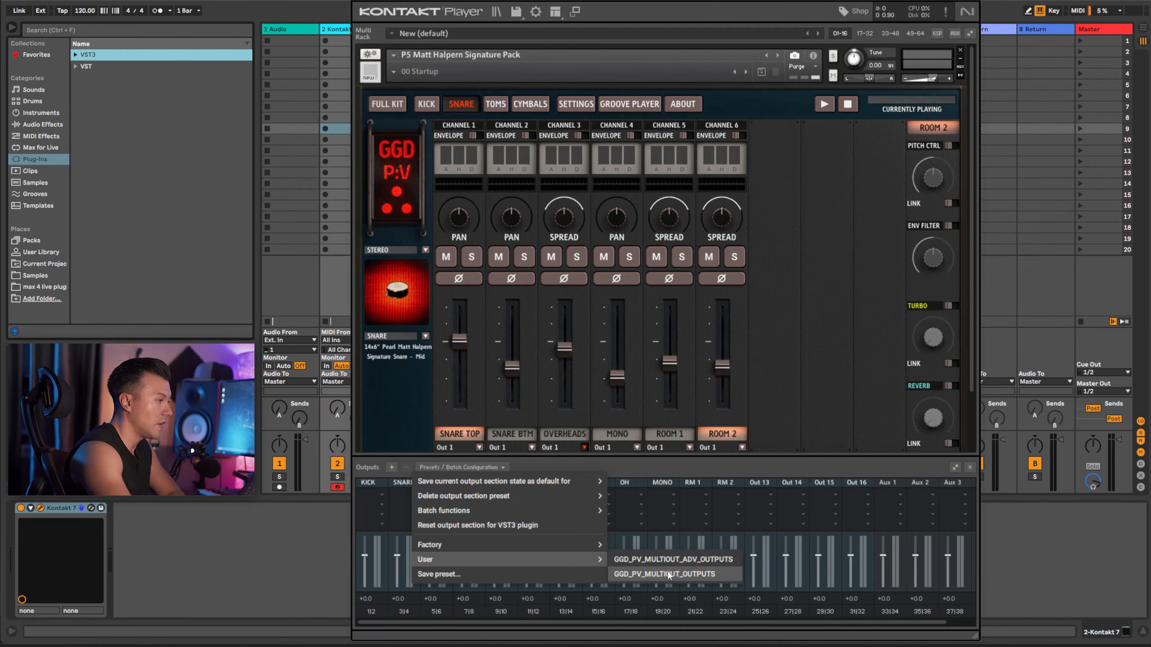
pyautogui.click(663, 472)
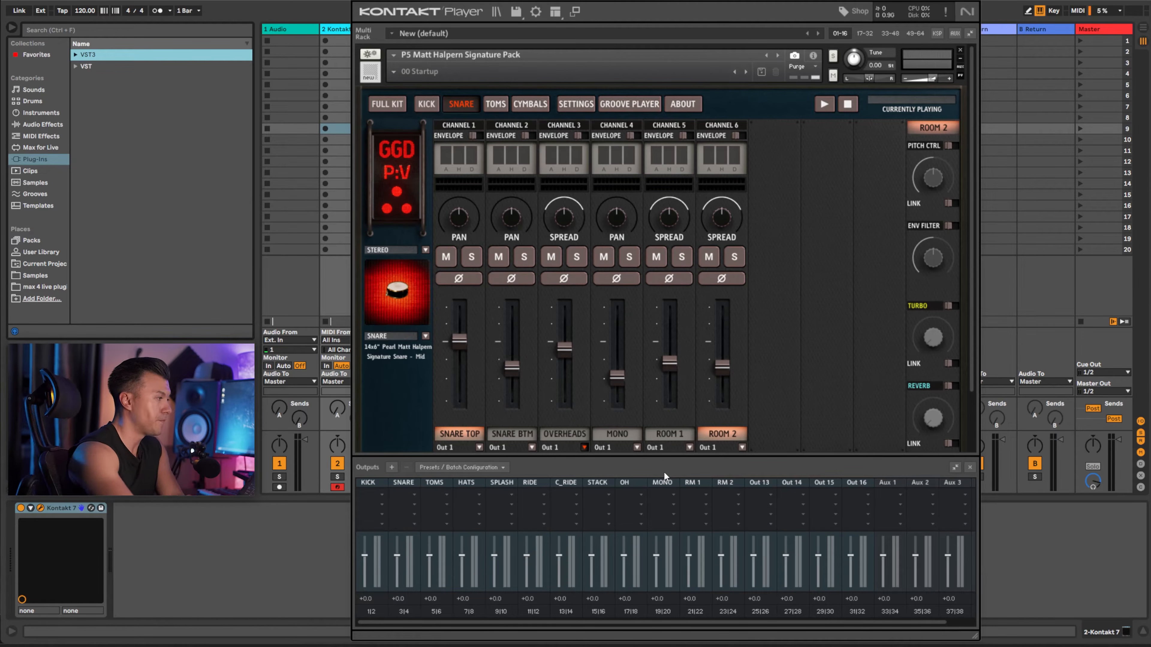
# Review the cymbal and tom mixer channels and the full kit view.
pyautogui.click(518, 105)
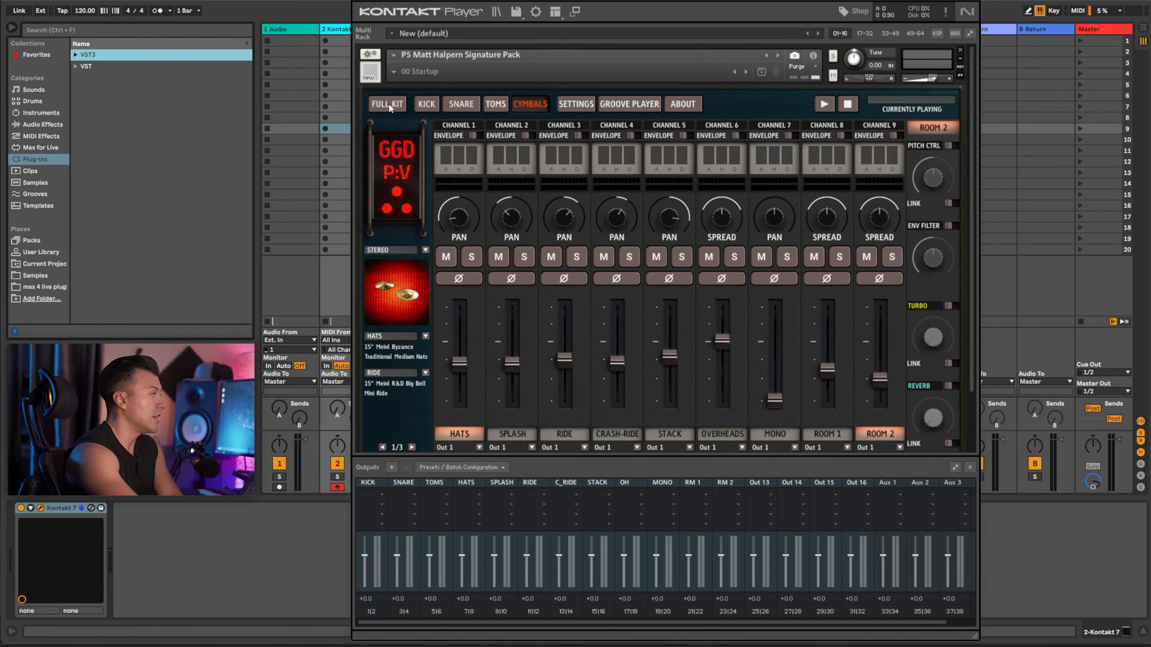
pyautogui.click(494, 106)
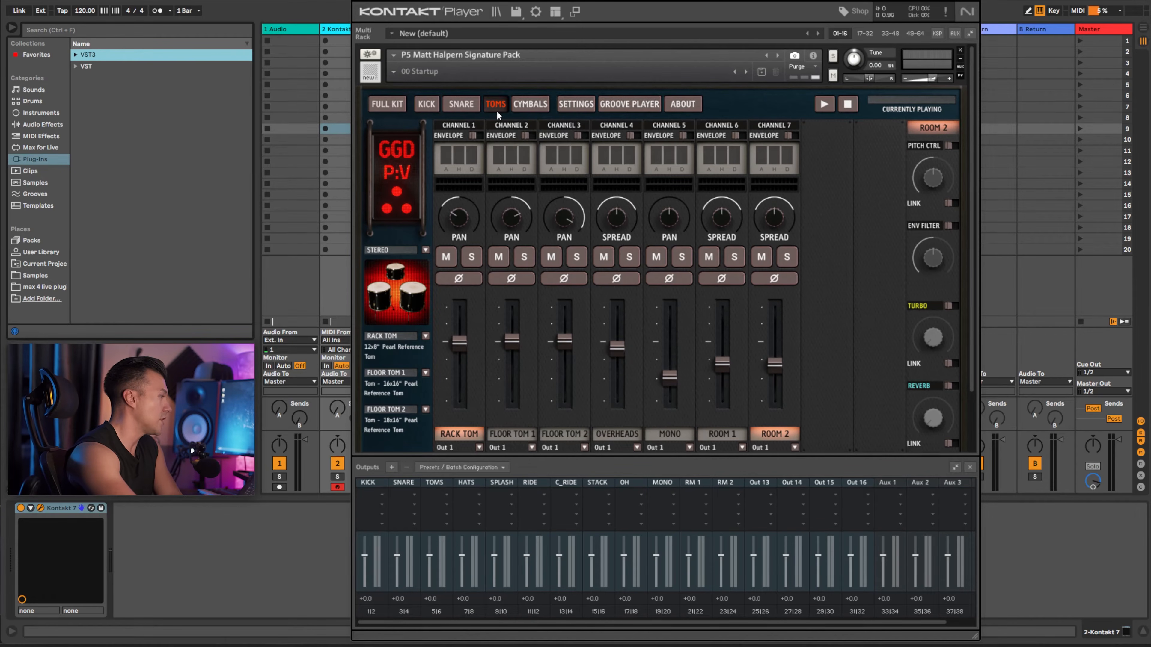
pyautogui.click(398, 105)
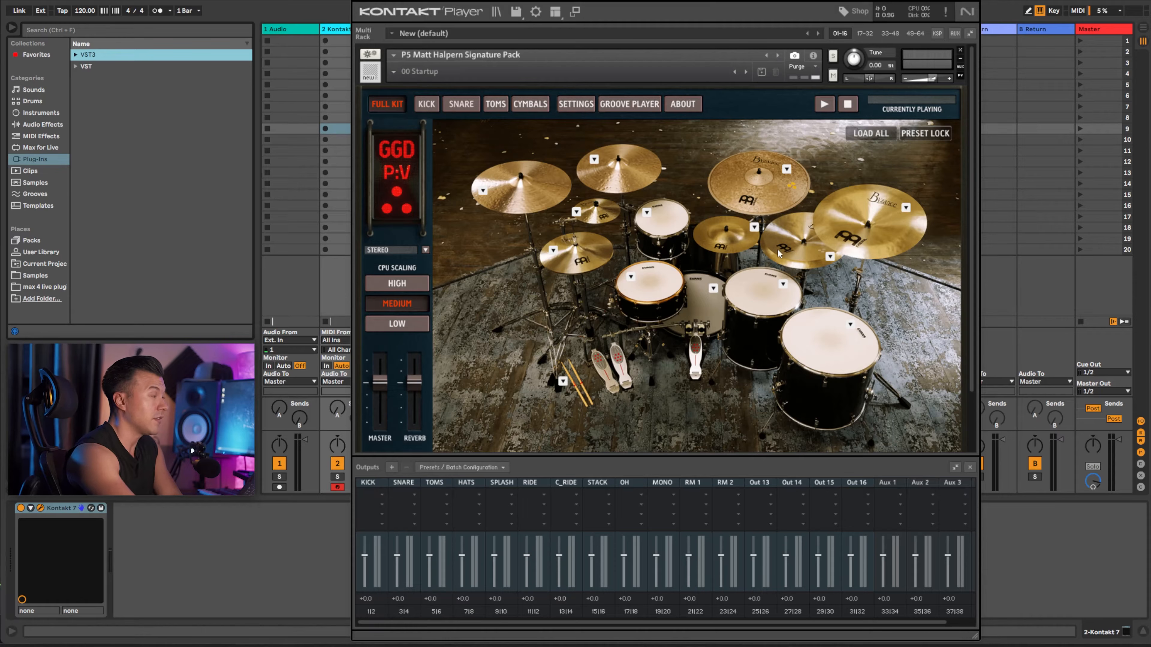
pyautogui.scroll(-2, 566, 346)
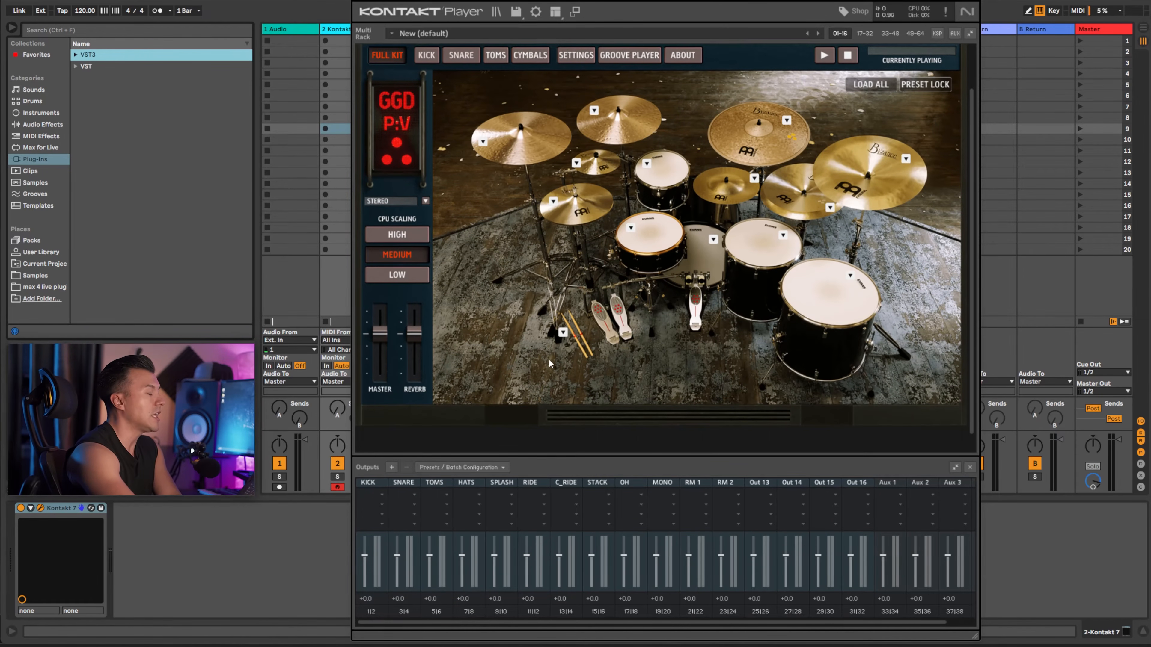
pyautogui.scroll(1, 546, 359)
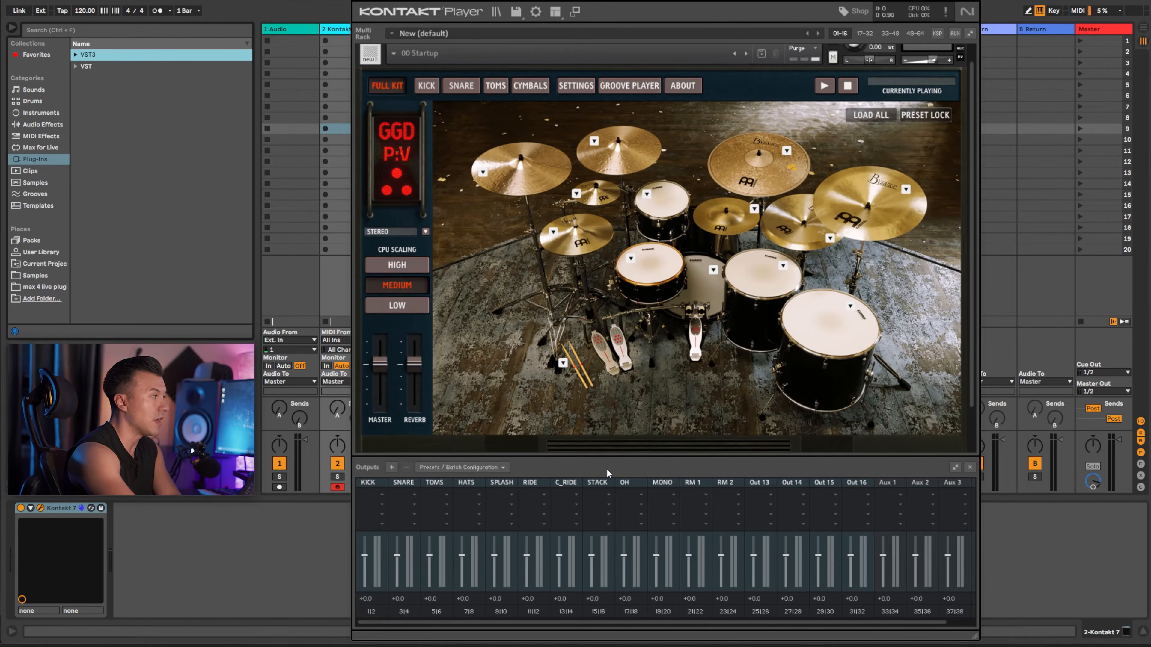
# Show the kick's mixer channels and set the drum kit's output routing mode to MULTI OUT.
pyautogui.click(424, 87)
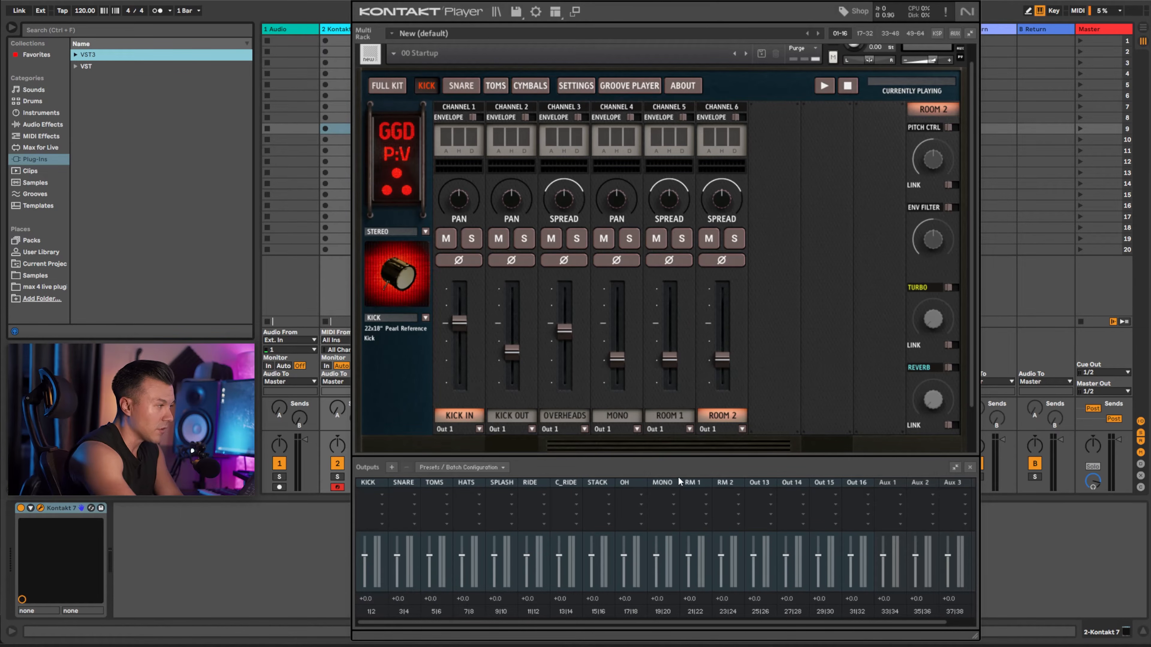
pyautogui.click(400, 232)
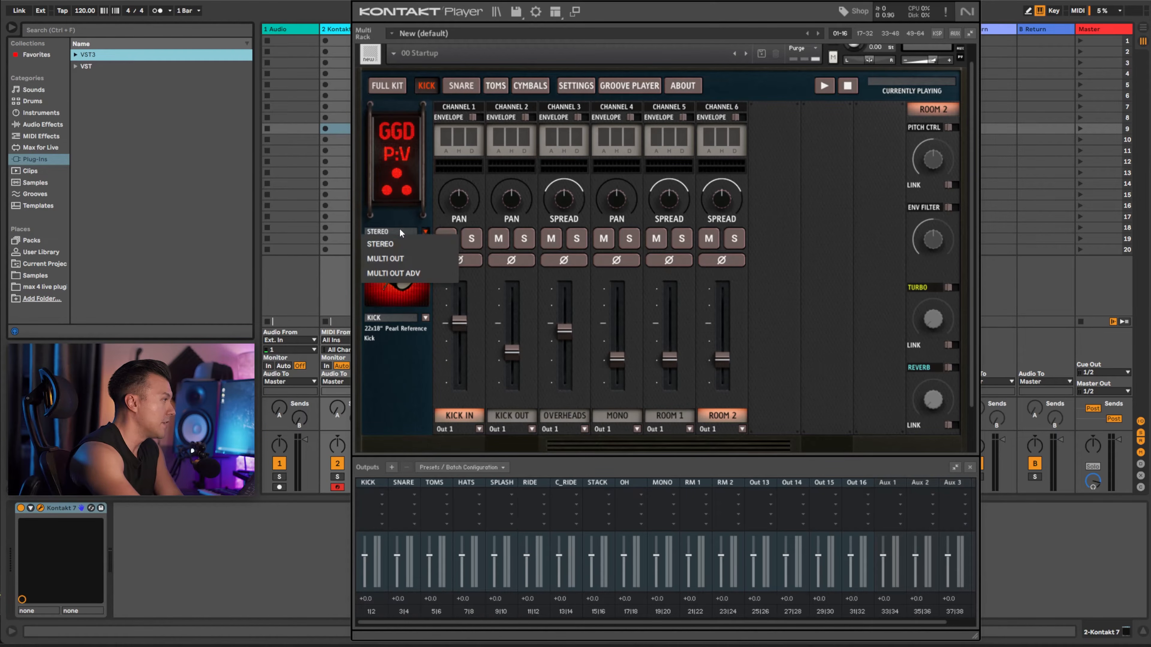
pyautogui.click(400, 383)
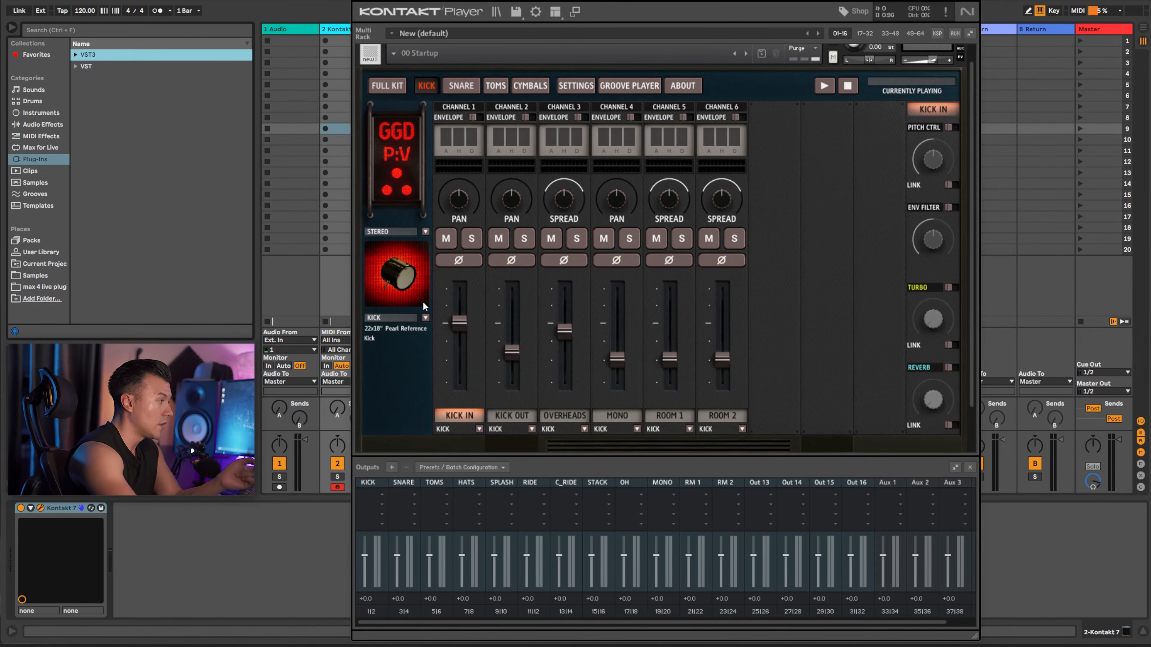
pyautogui.click(425, 232)
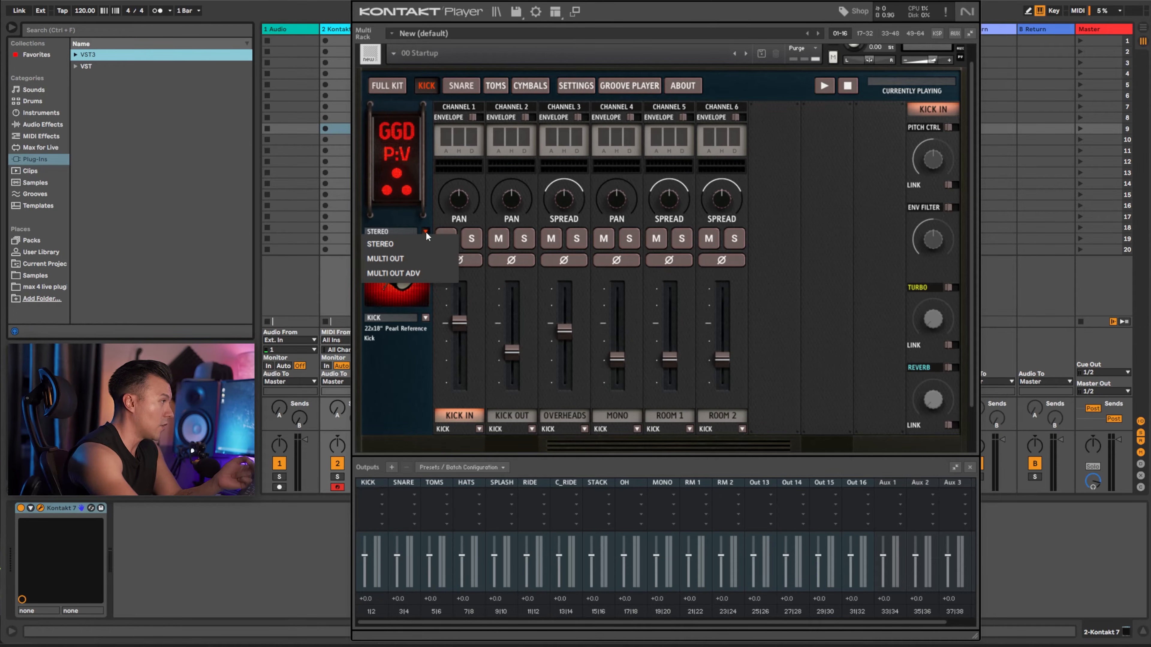
pyautogui.click(405, 259)
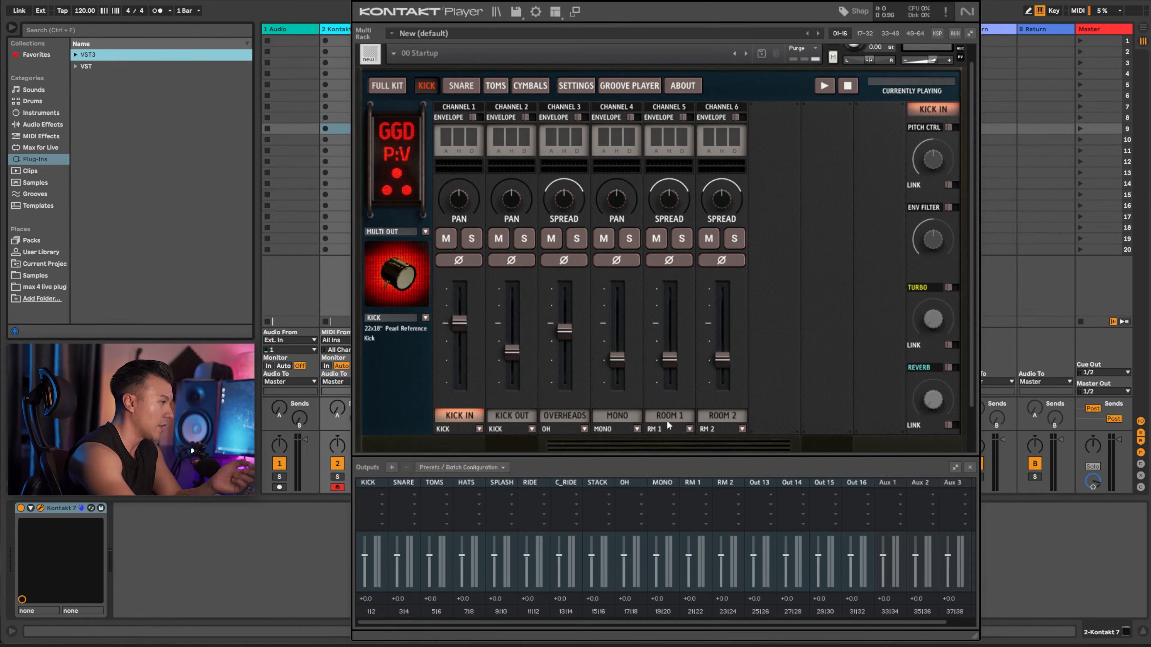
# Review the output assignments of the snare, tom, cymbal and kick mixer channels in the drum kit.
pyautogui.click(462, 88)
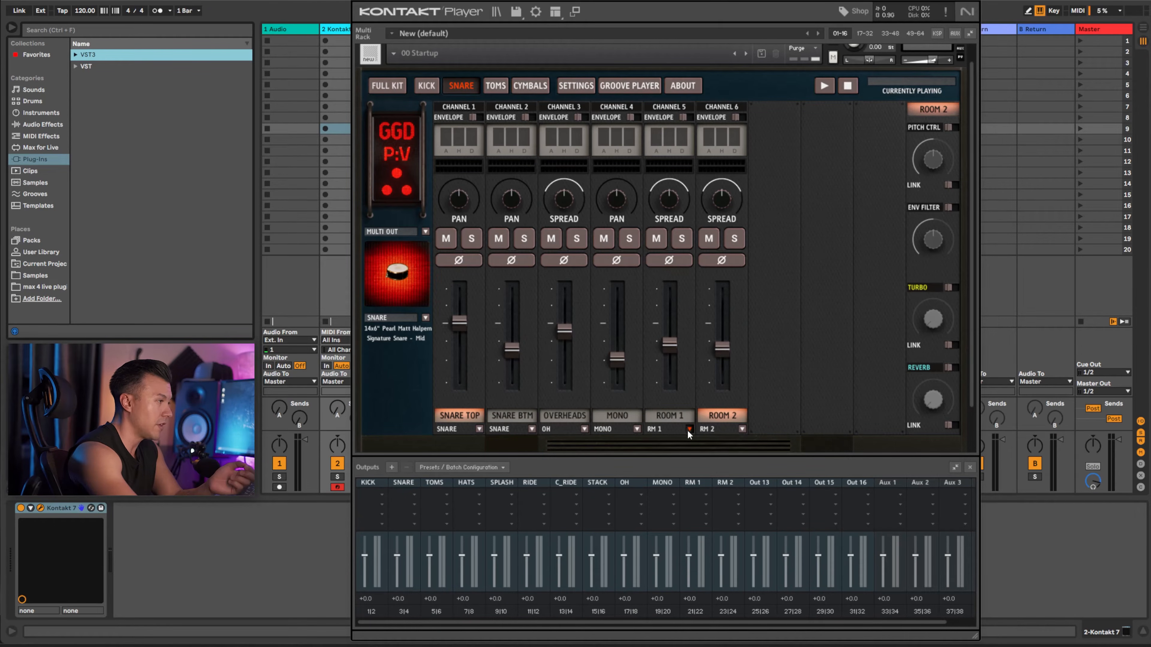
pyautogui.click(501, 91)
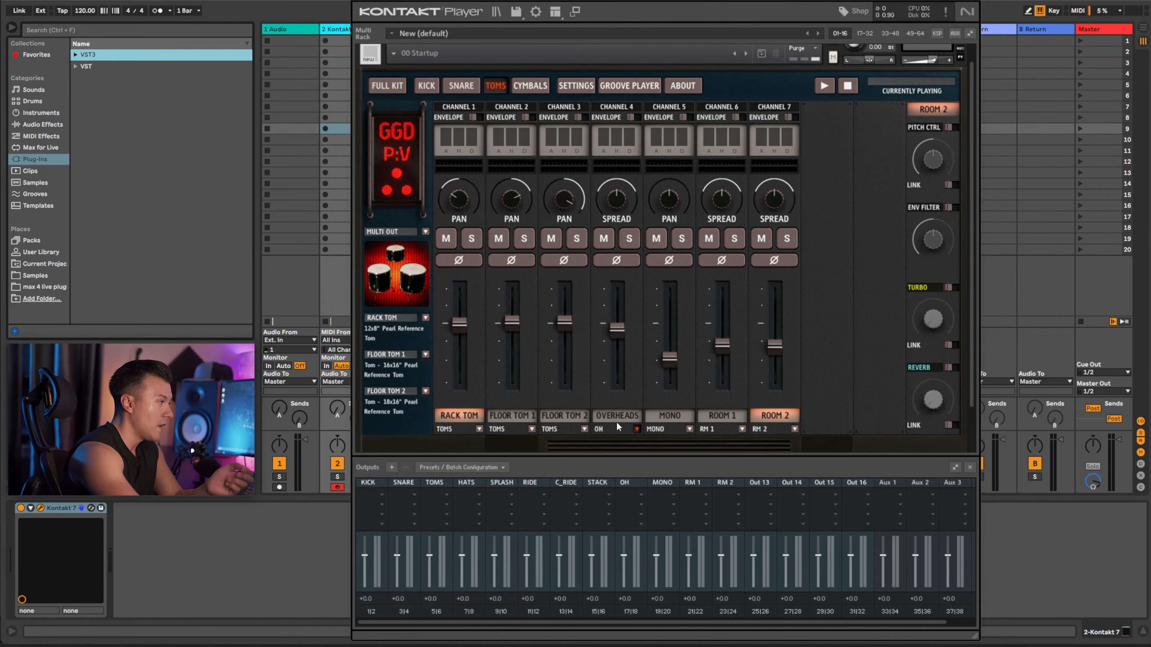
pyautogui.click(528, 87)
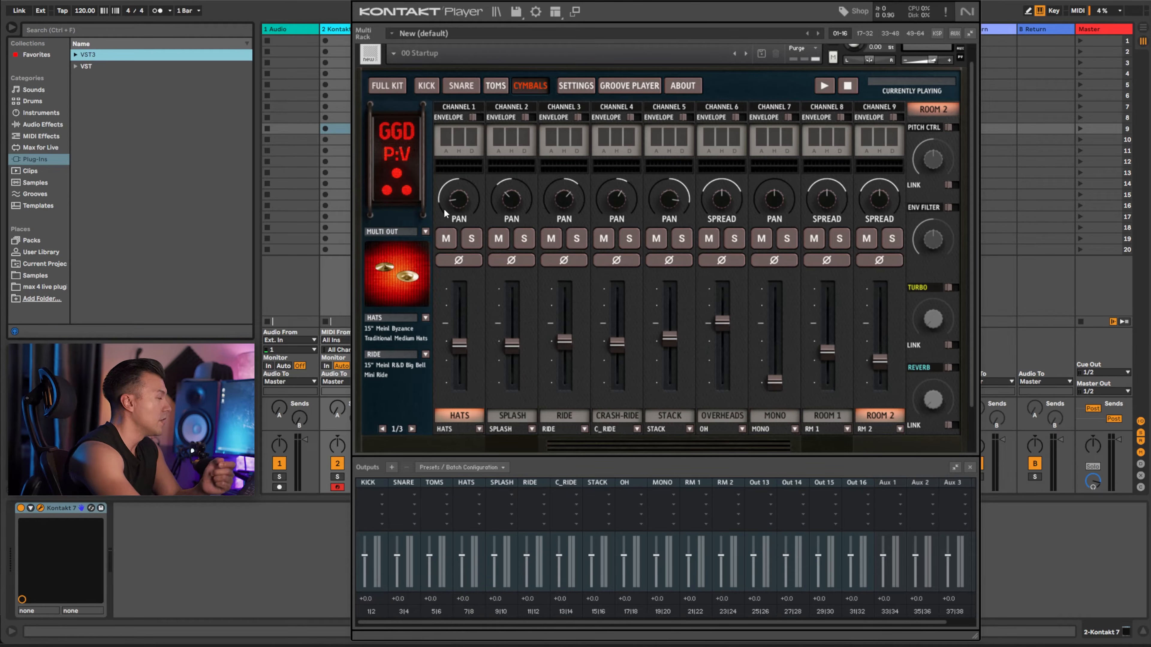
pyautogui.click(471, 87)
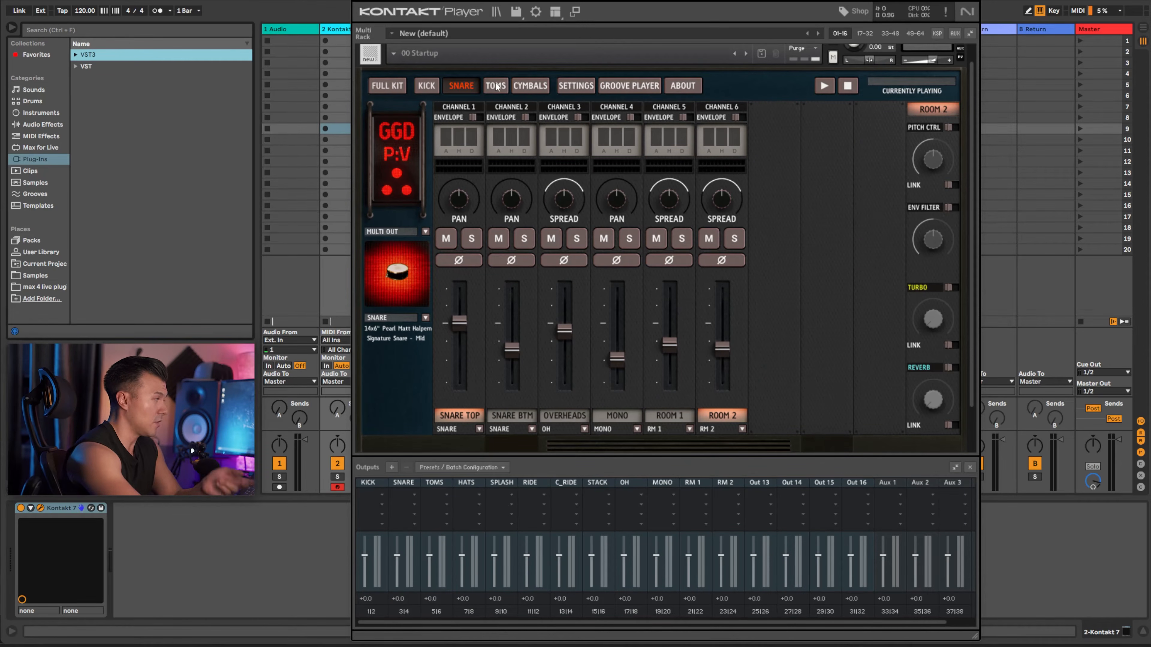
pyautogui.click(491, 88)
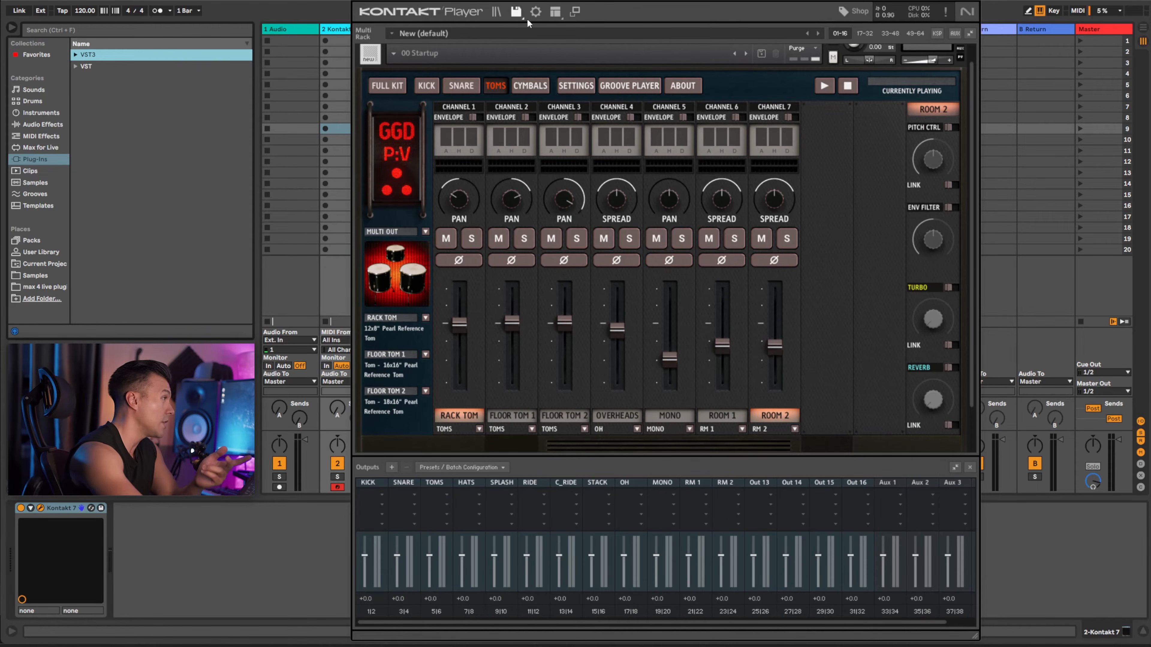
pyautogui.click(530, 86)
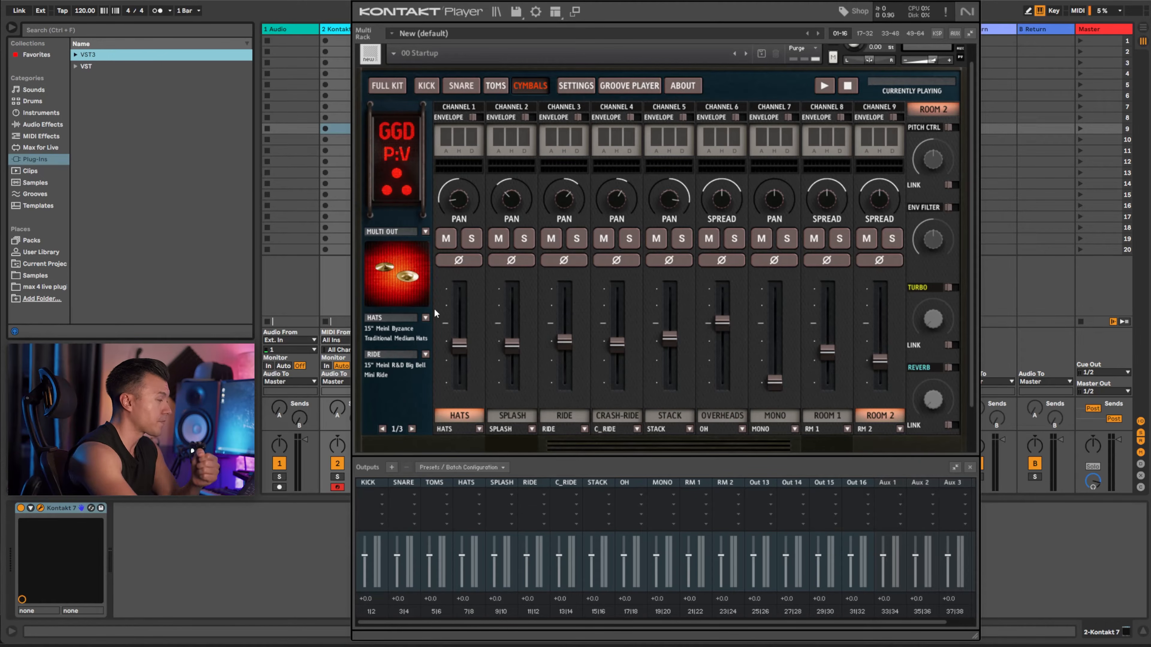
pyautogui.click(446, 84)
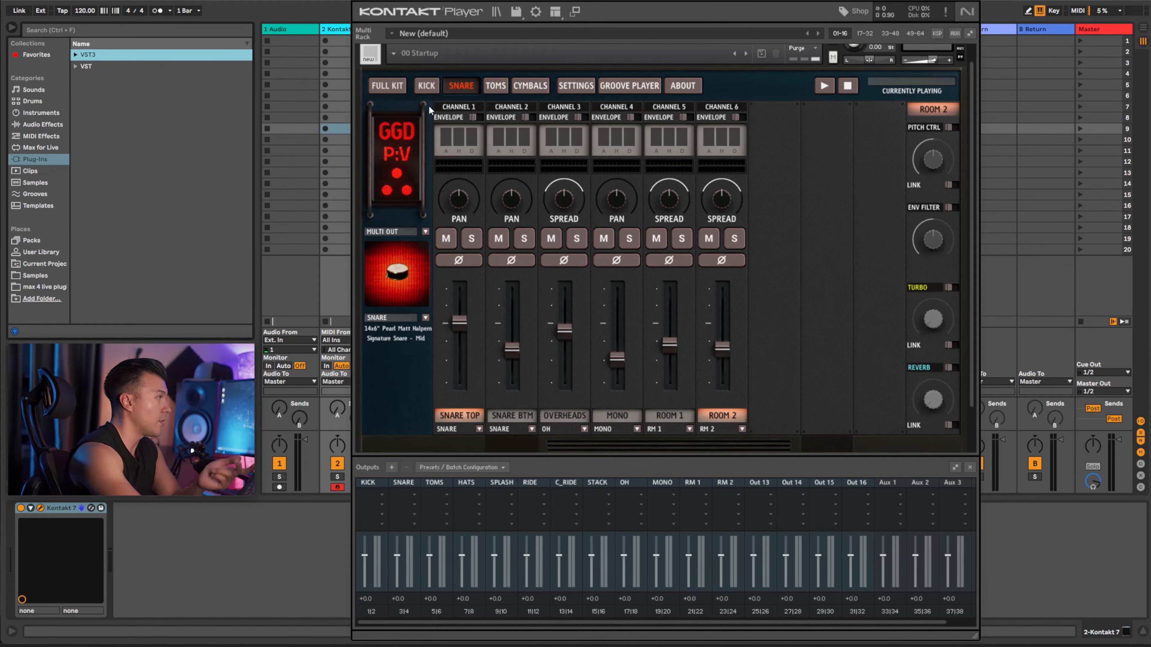
pyautogui.click(428, 88)
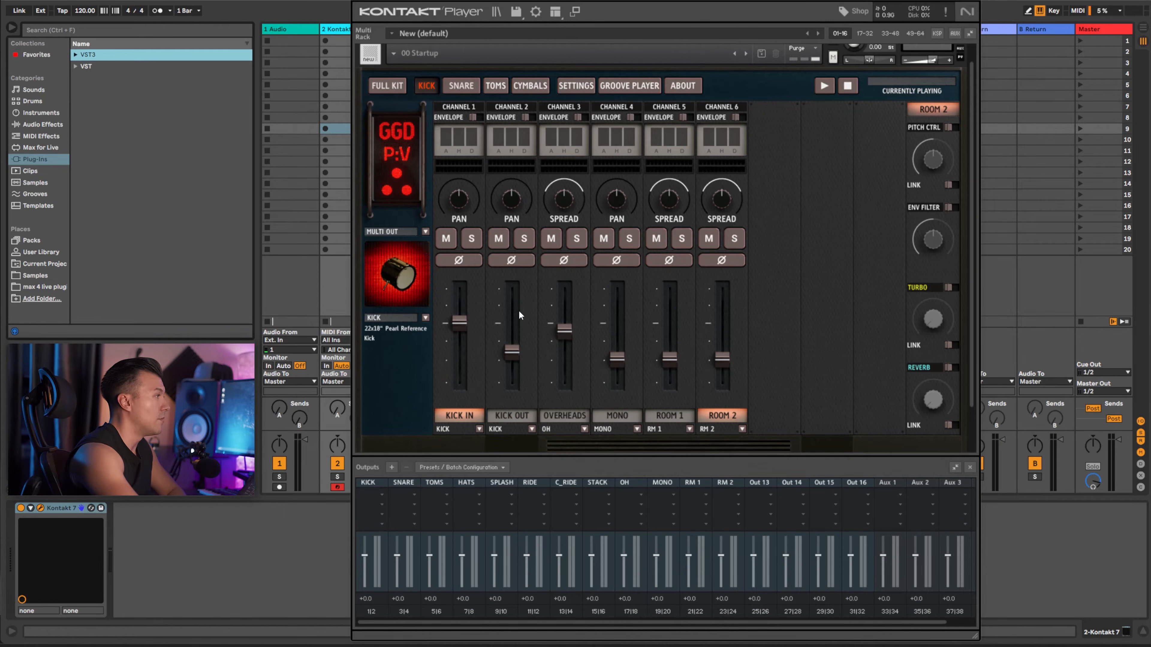
# Save the current output section state as the default again and close the plug-in window.
pyautogui.click(456, 471)
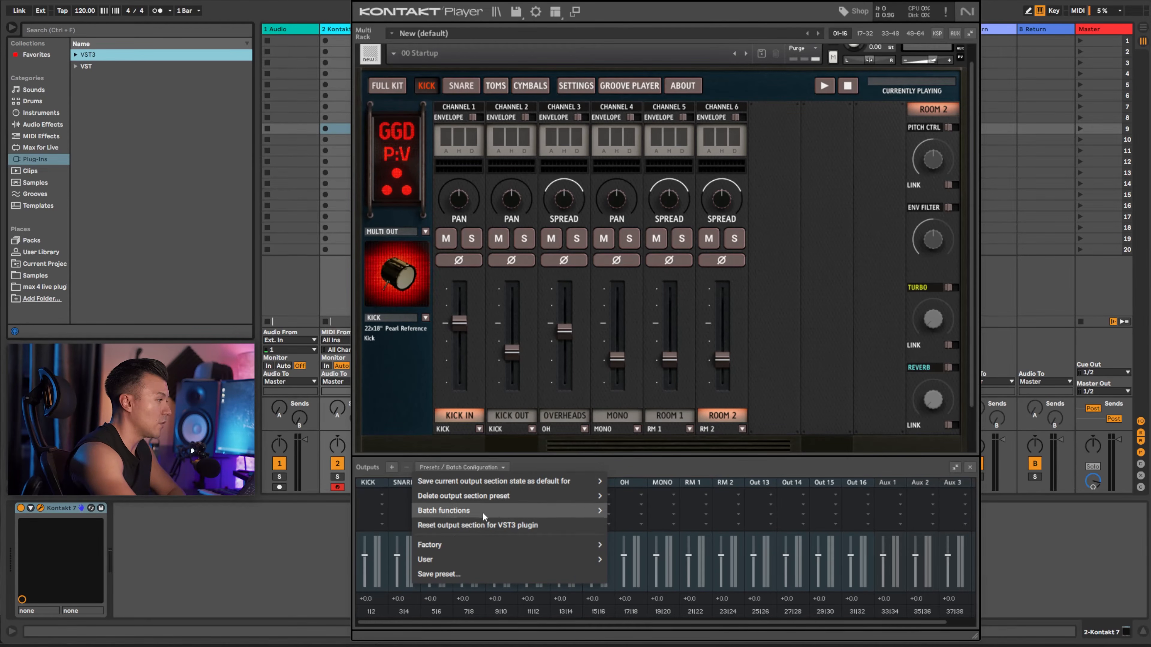
pyautogui.moveTo(469, 479)
pyautogui.click(633, 481)
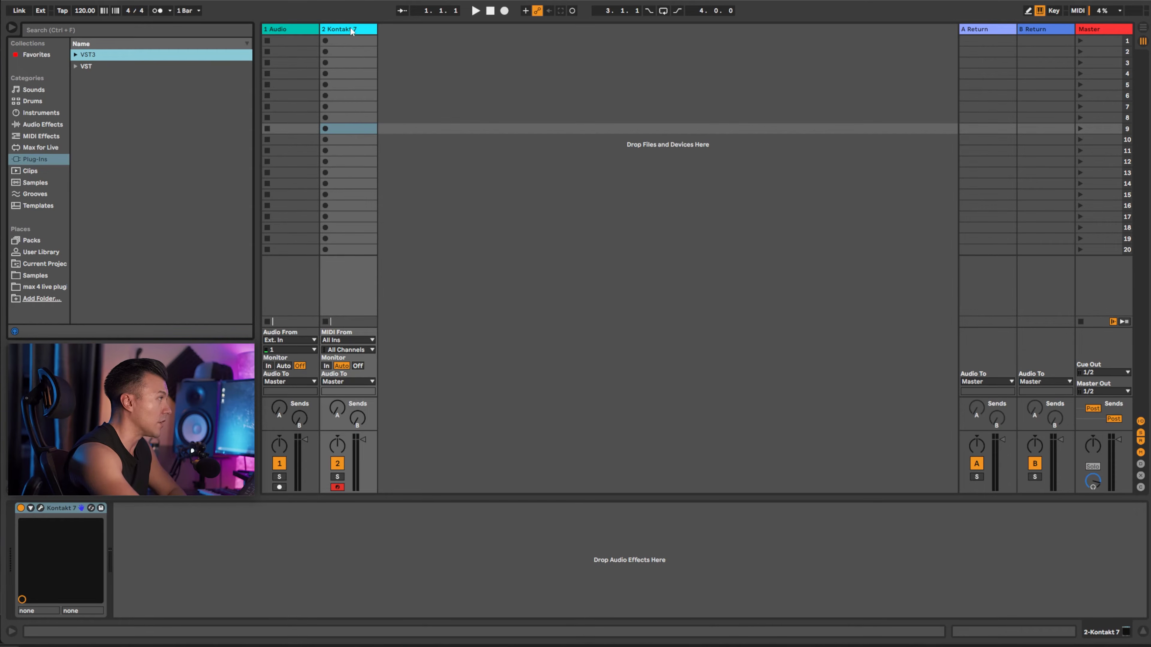
# Rename the Kontakt 7 track as KICK (MIDI).
pyautogui.click(350, 30)
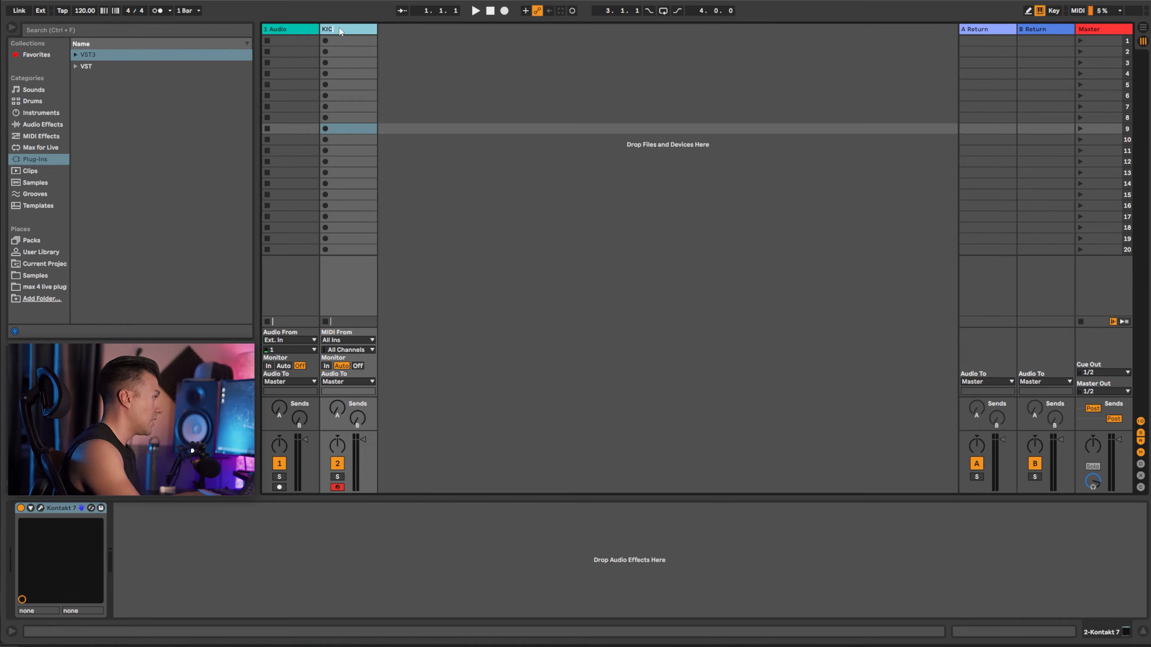
pyautogui.write(')')
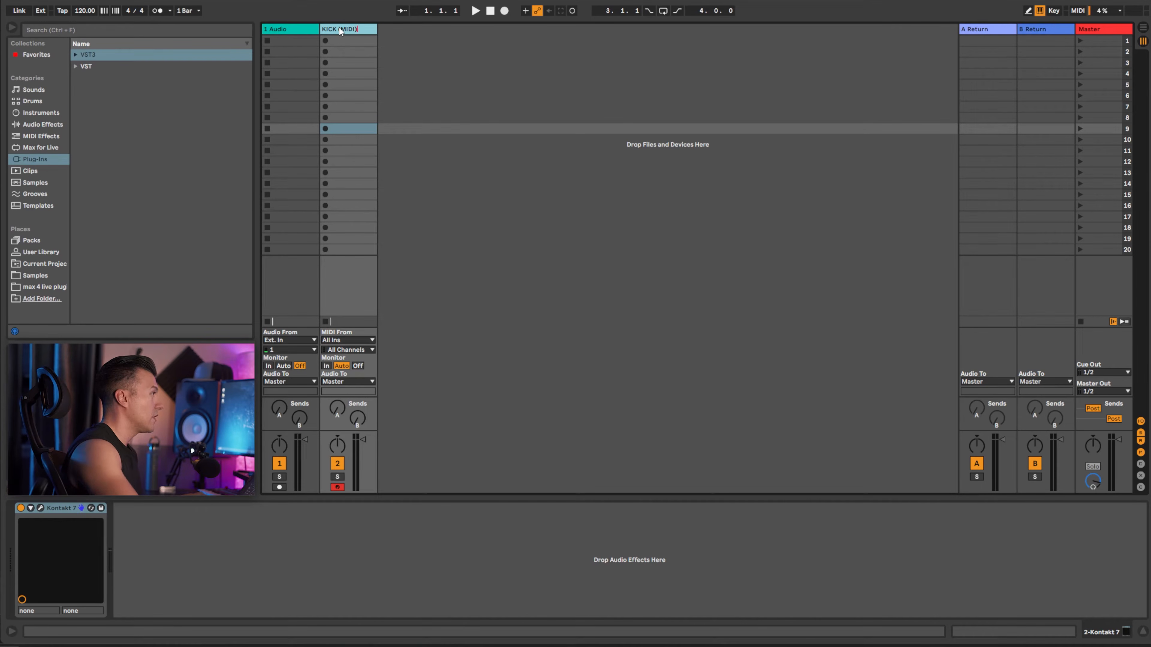
pyautogui.click(473, 59)
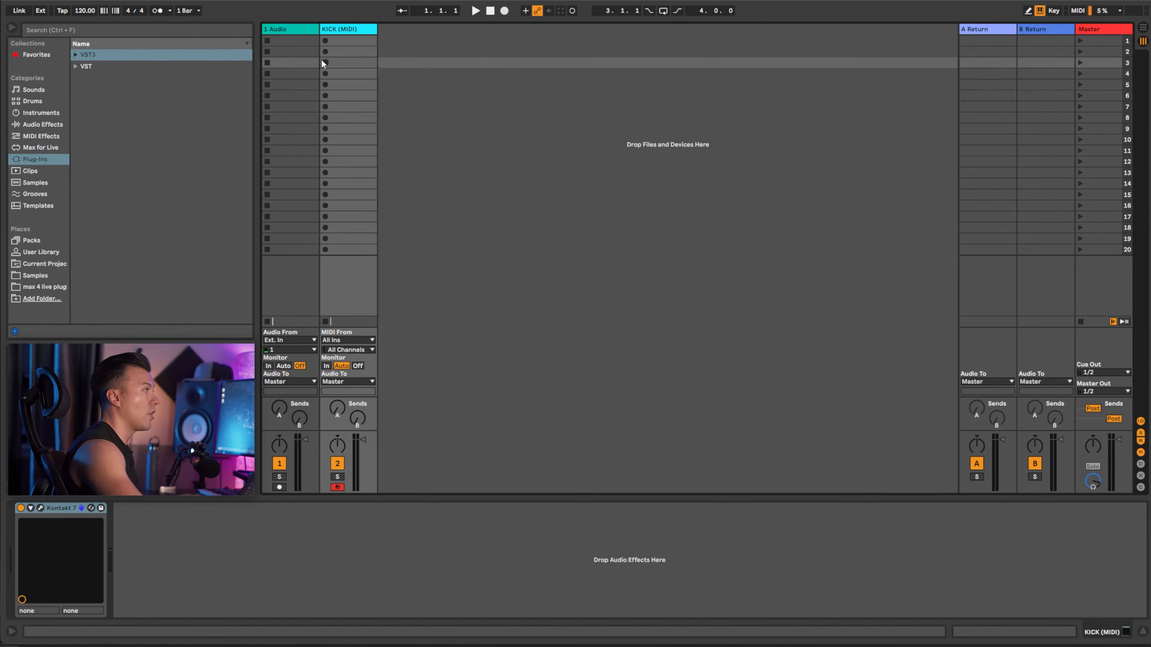
pyautogui.doubleClick(352, 41)
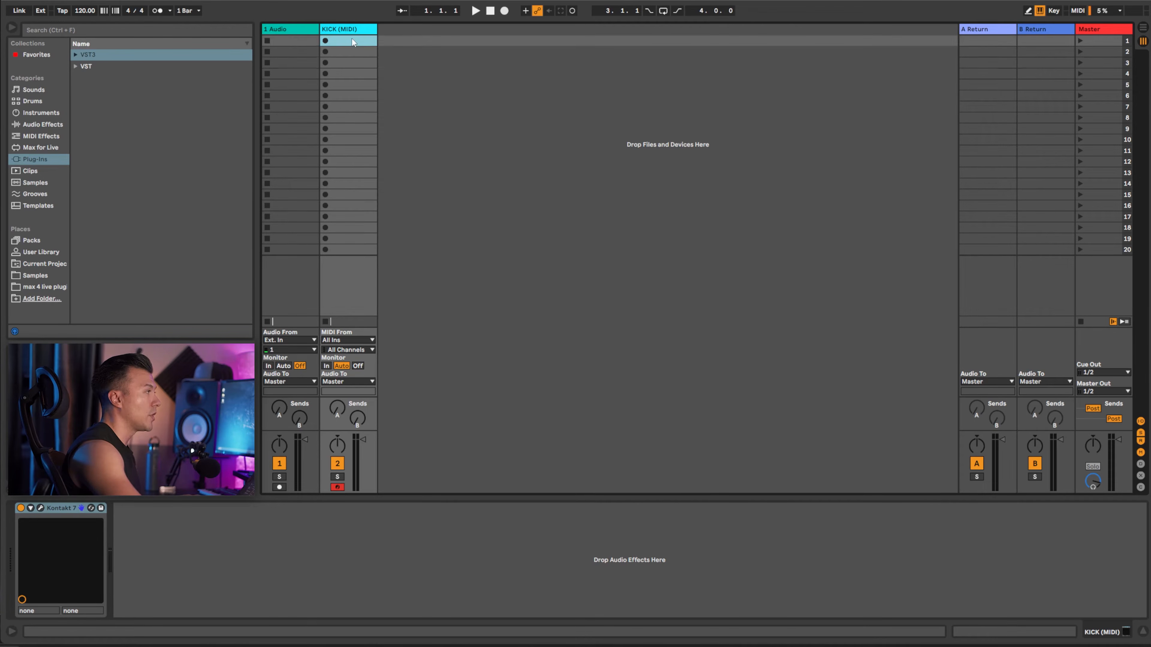
pyautogui.moveTo(398, 505); pyautogui.dragTo(398, 351)
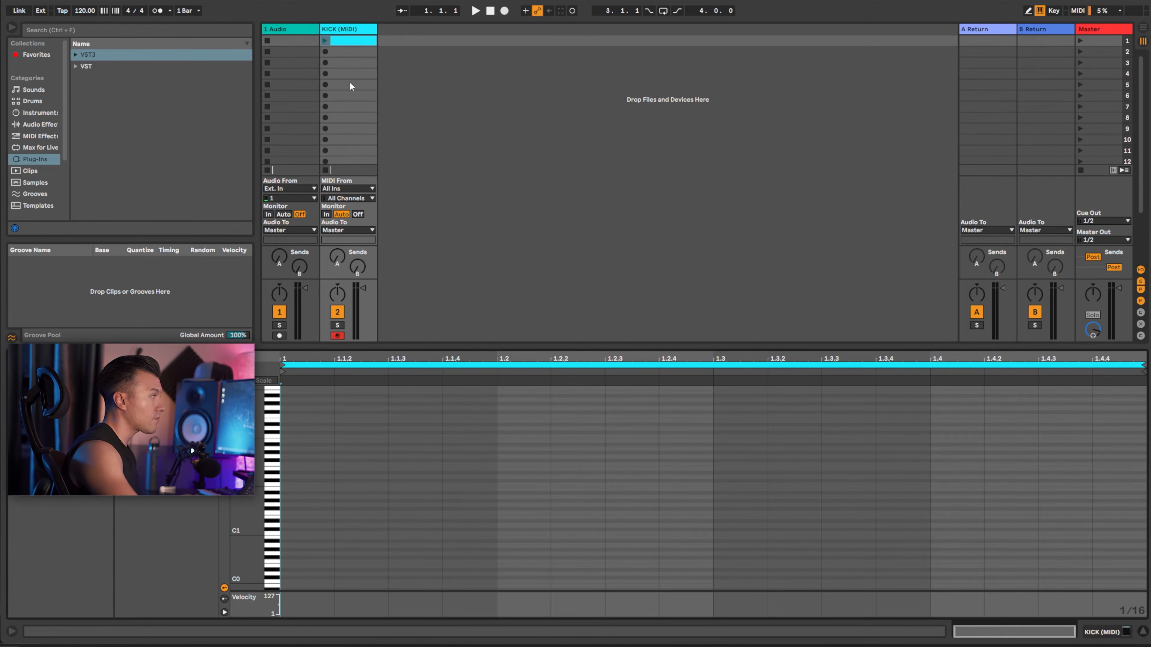
pyautogui.press('Delete')
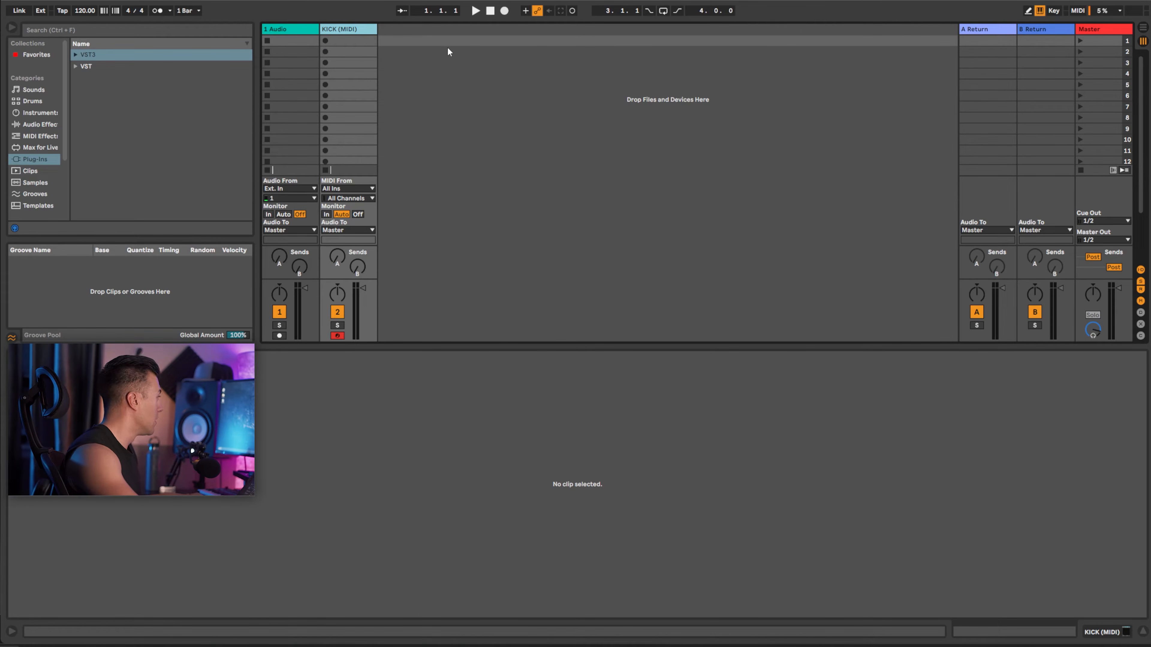
# Insert eleven audio tracks after the KICK (MIDI) track and give the session's clip grid its full height back.
pyautogui.hotkey('ctrl', 't')
pyautogui.hotkey('ctrl', 't')
pyautogui.hotkey('ctrl', 't')
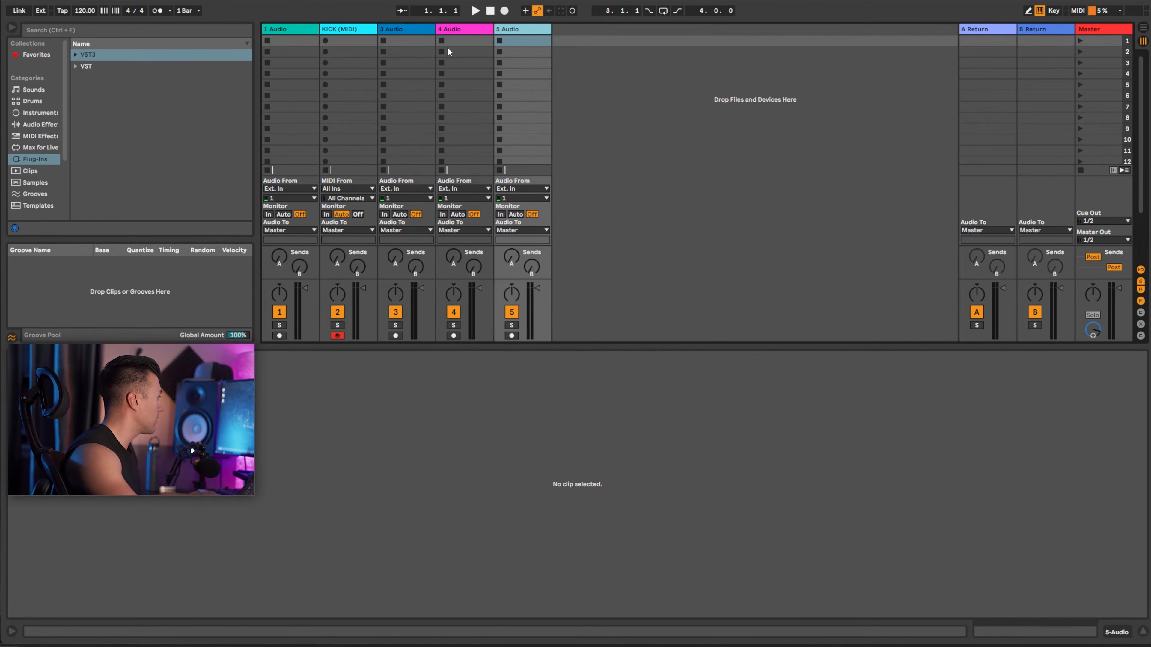
pyautogui.hotkey('ctrl', 't')
pyautogui.hotkey('ctrl', 't')
pyautogui.hotkey('ctrl', 't')
pyautogui.hotkey('ctrl', 't')
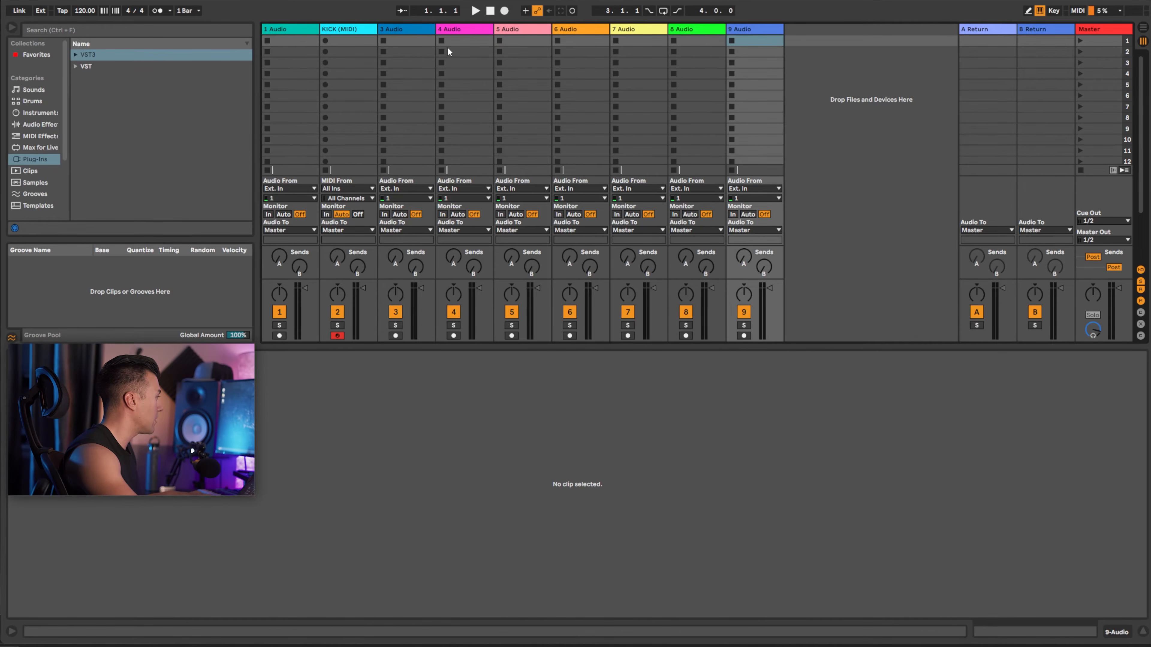
pyautogui.hotkey('ctrl', 't')
pyautogui.hotkey('ctrl', 't')
pyautogui.hotkey('ctrl', 't')
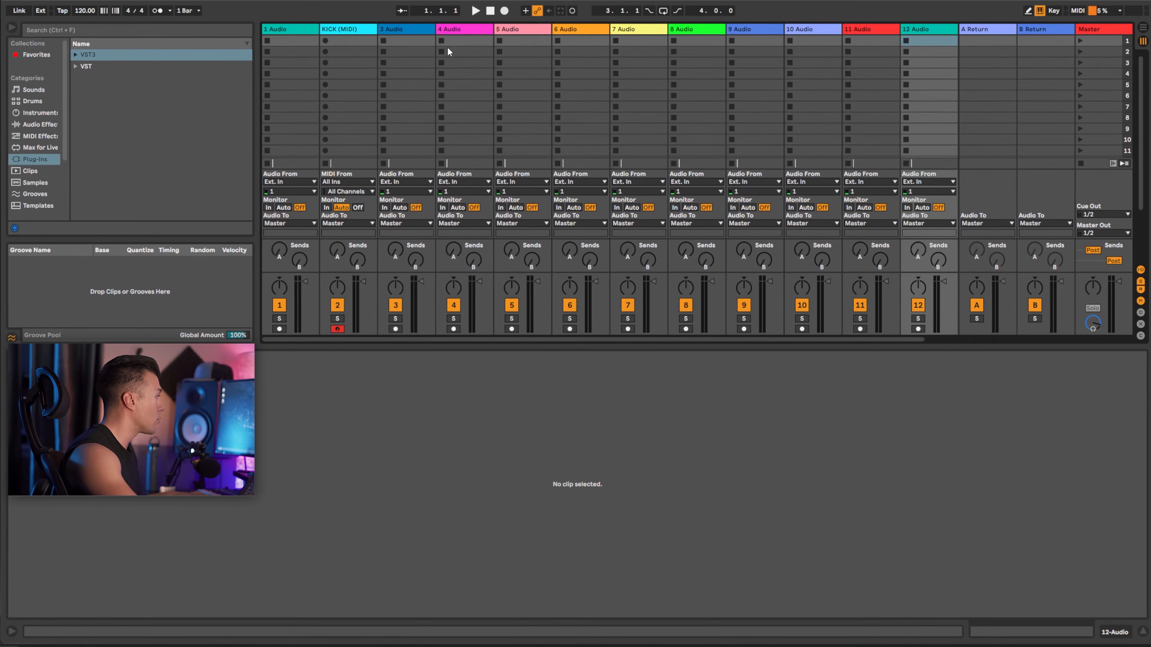
pyautogui.hotkey('ctrl', 't')
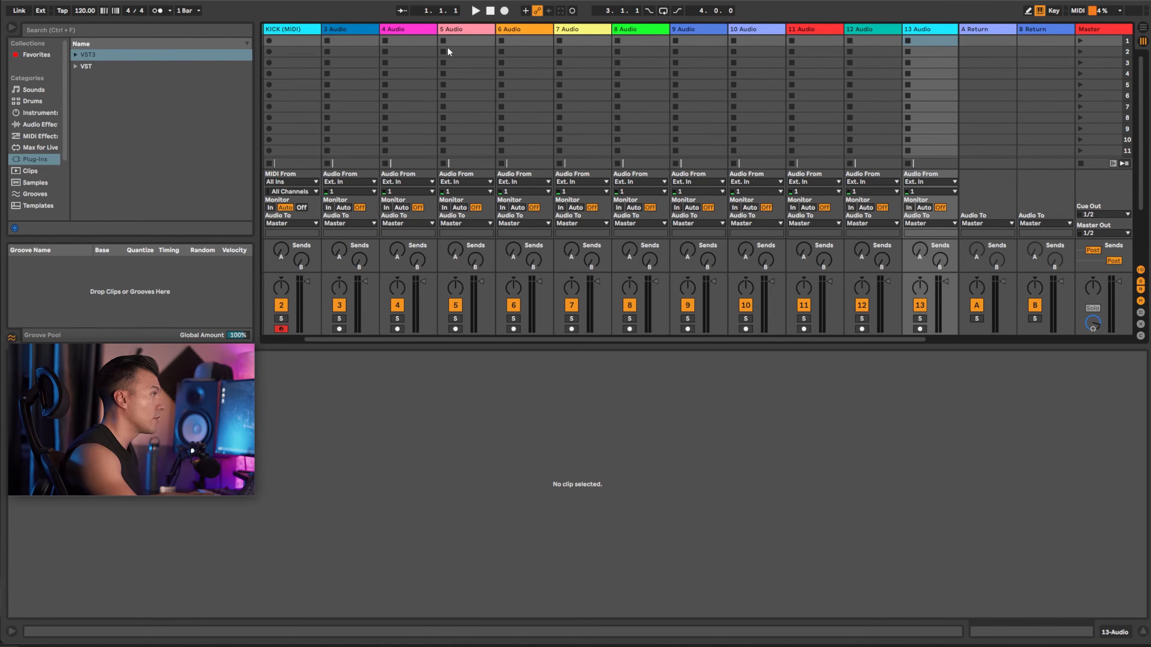
pyautogui.moveTo(634, 346); pyautogui.dragTo(650, 544)
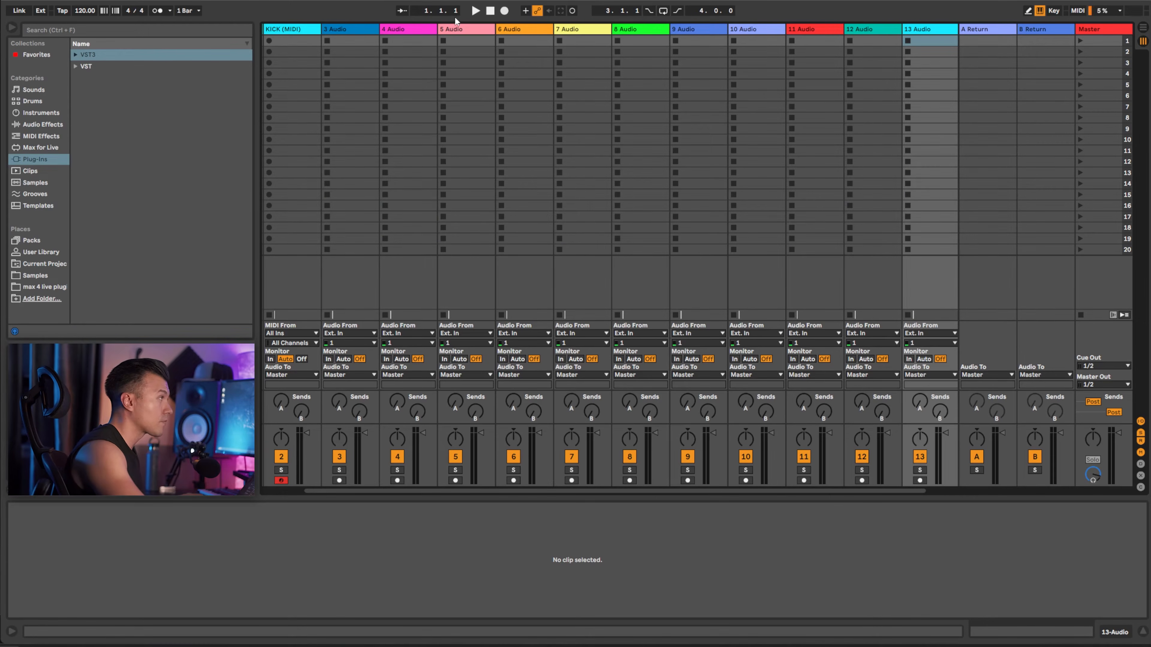
# Set the audio input of all the new tracks, 3 Audio to 13 Audio, to KICK (MIDI) in one go.
pyautogui.click(361, 31)
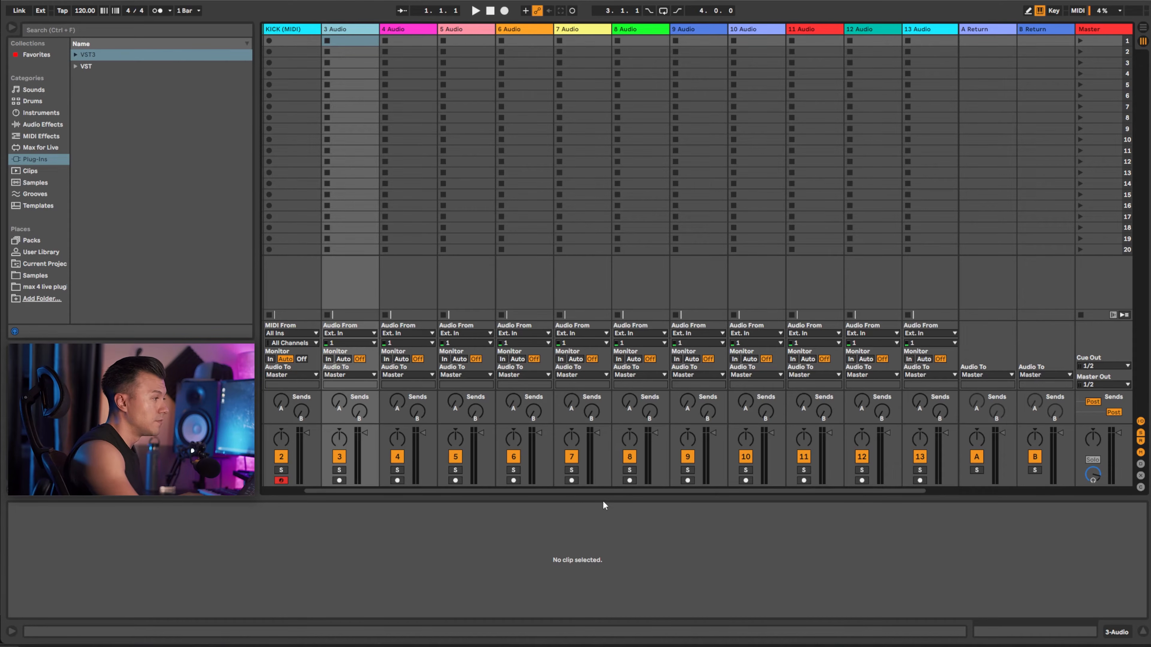
pyautogui.moveTo(593, 491); pyautogui.dragTo(663, 487)
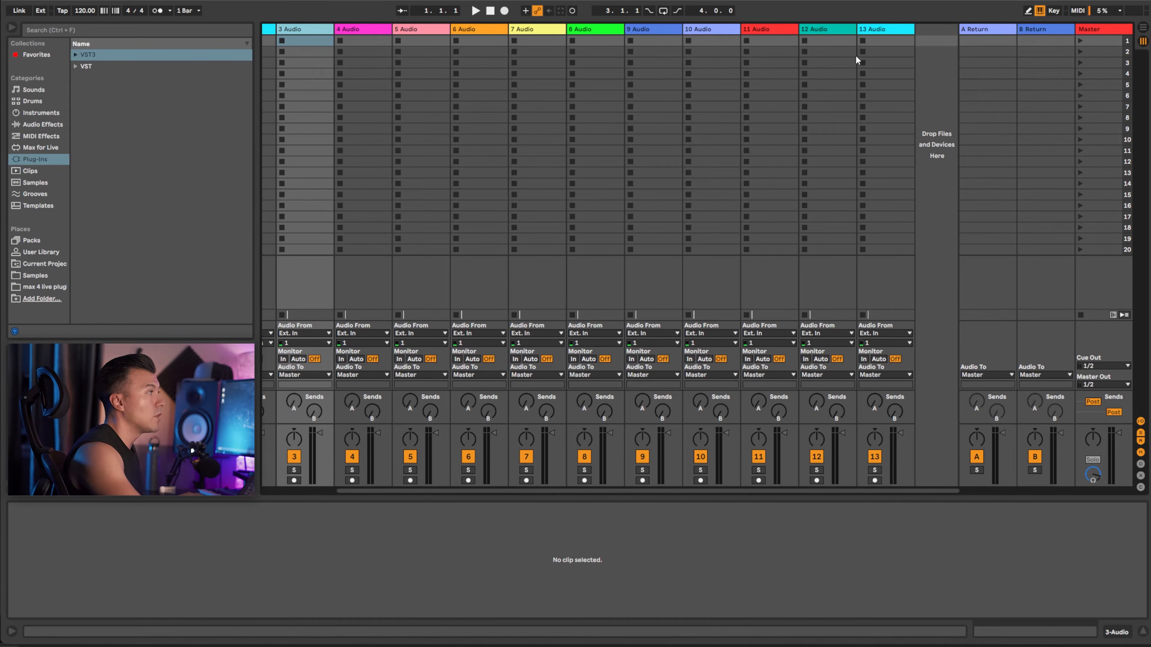
pyautogui.keyDown('shift'); pyautogui.click(889, 31); pyautogui.keyUp('shift')
pyautogui.click(294, 335)
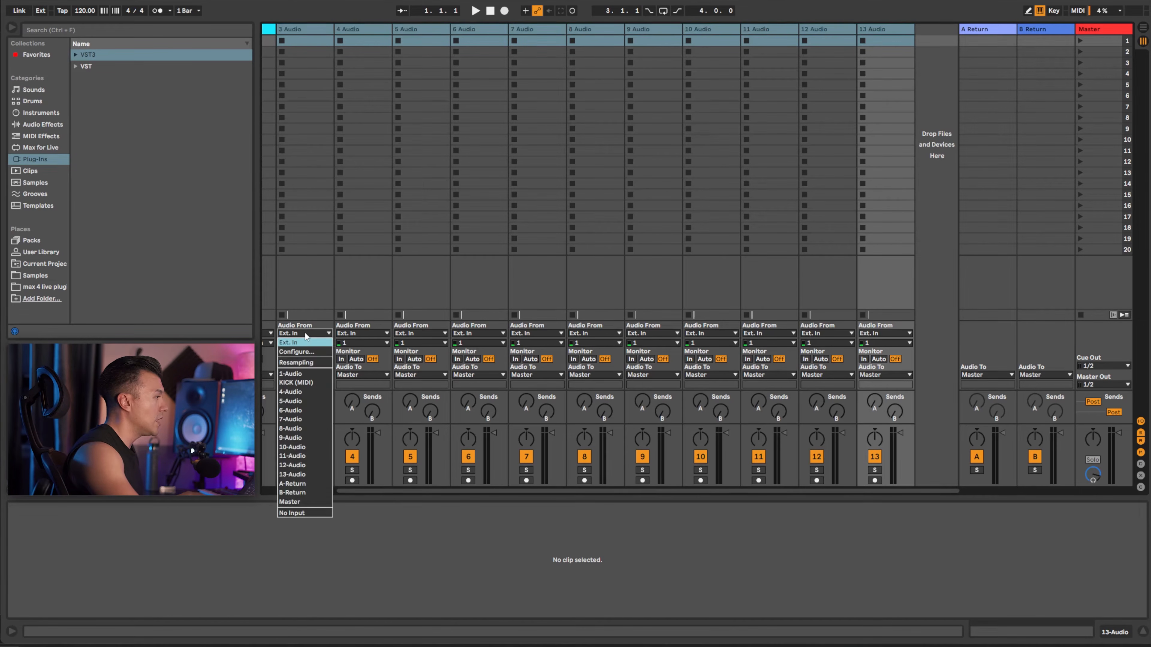
pyautogui.click(295, 384)
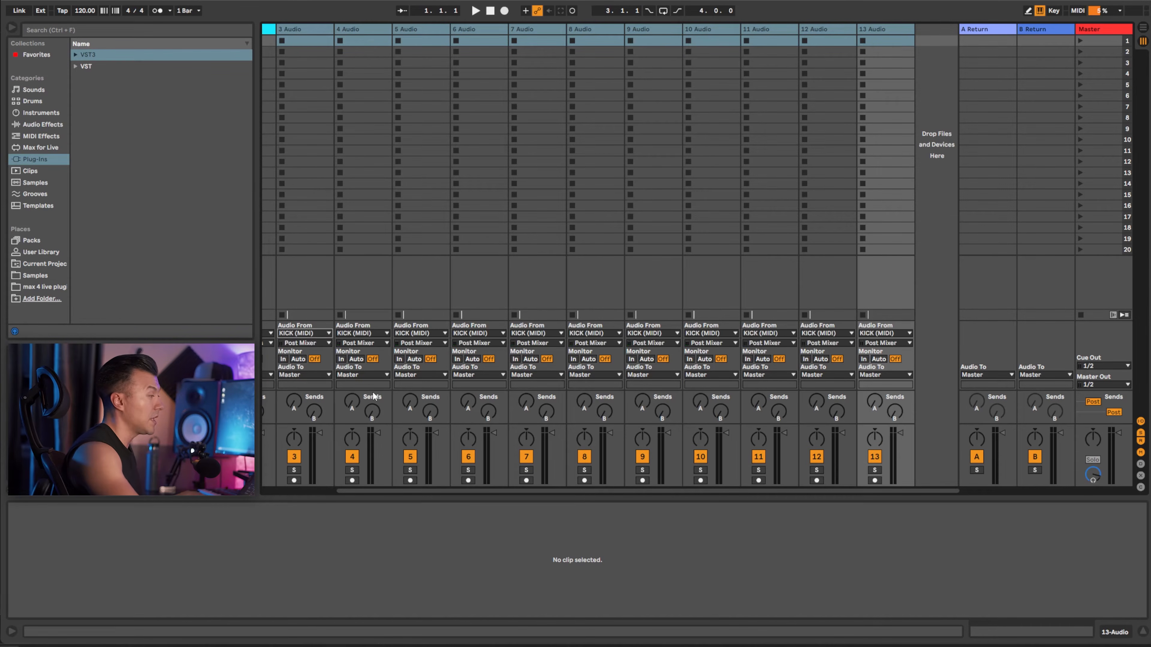
pyautogui.moveTo(502, 487); pyautogui.dragTo(397, 484)
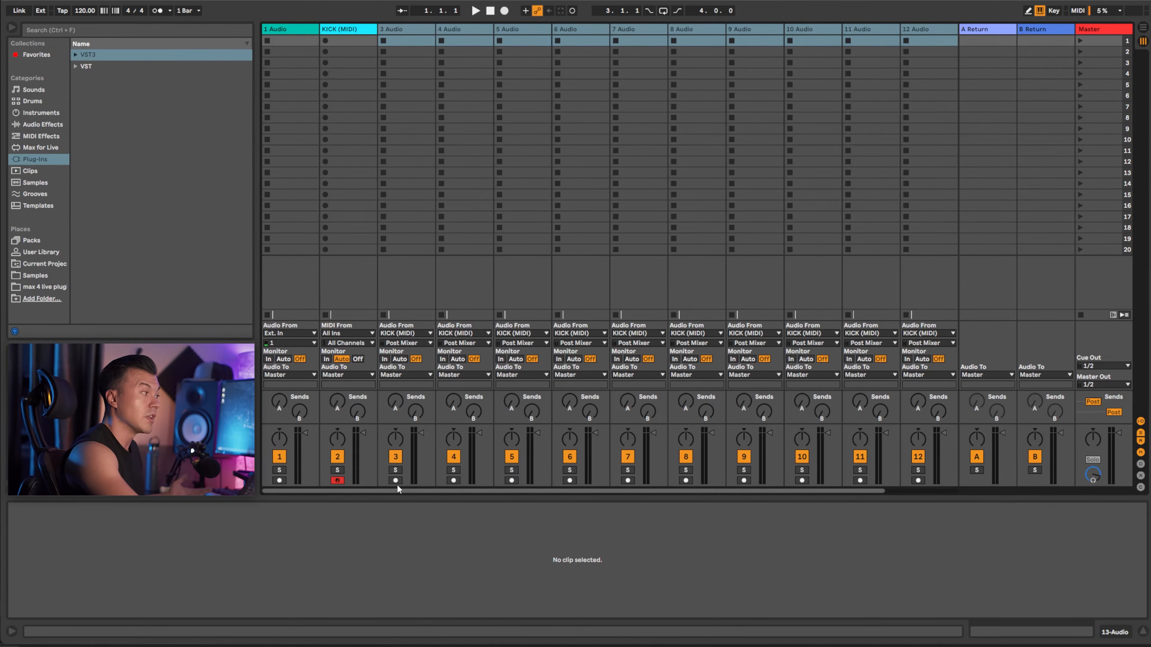
# Examine the input sources and Kontakt output channels available for the 3 Audio track.
pyautogui.click(344, 28)
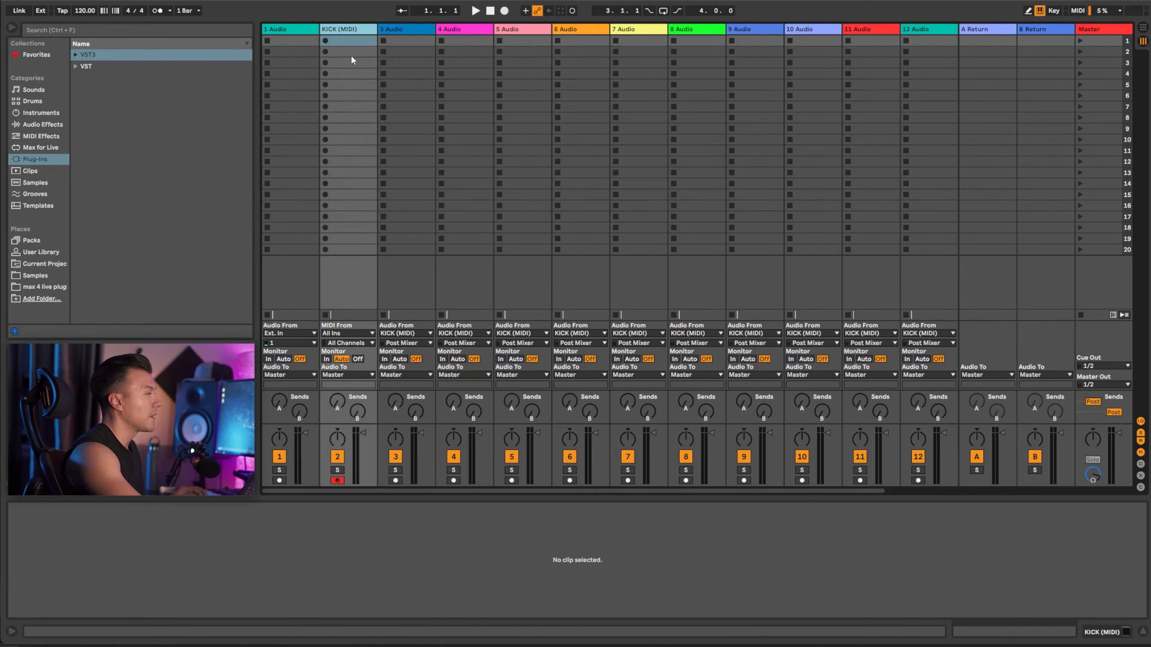
pyautogui.click(386, 30)
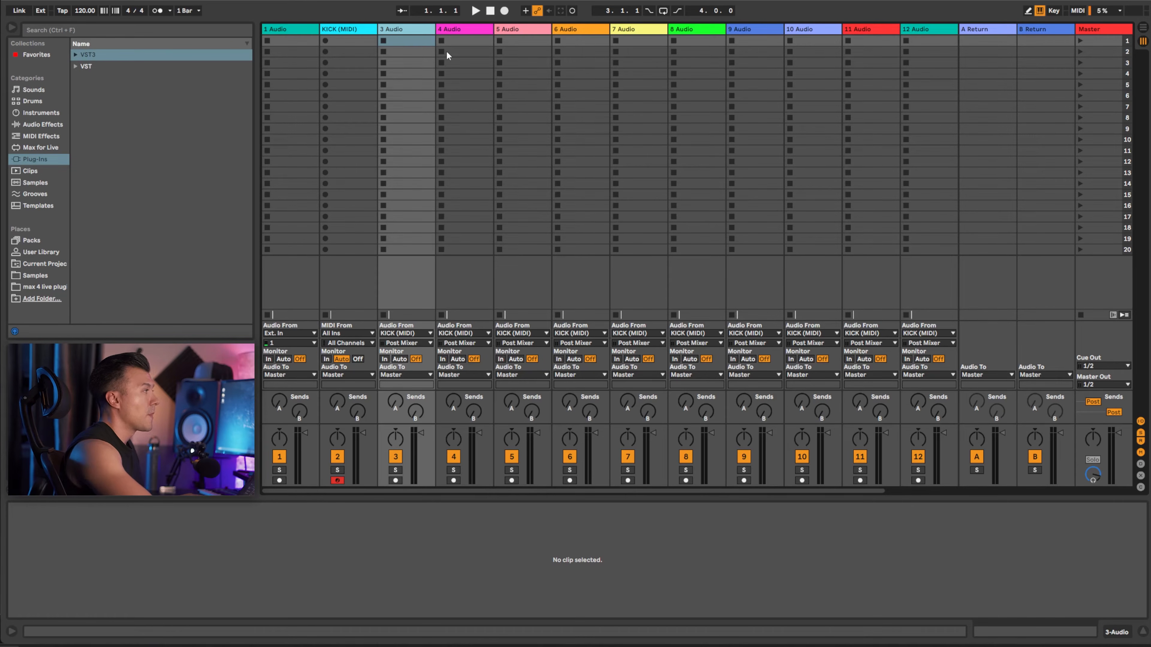
pyautogui.click(406, 334)
pyautogui.click(408, 333)
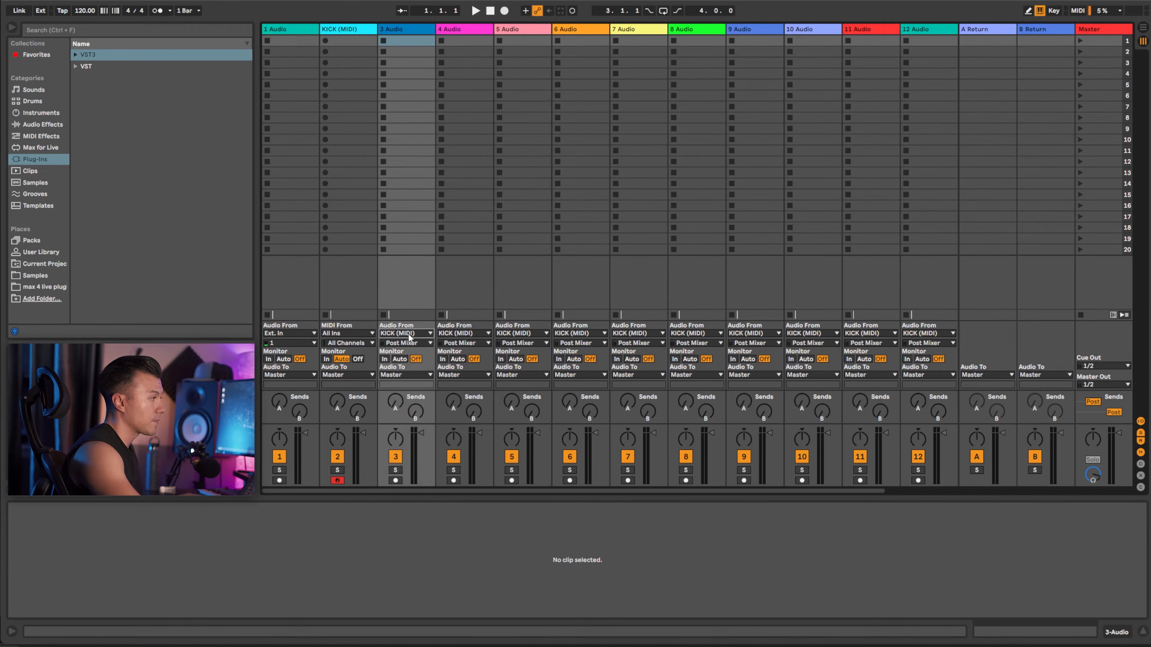
pyautogui.click(397, 343)
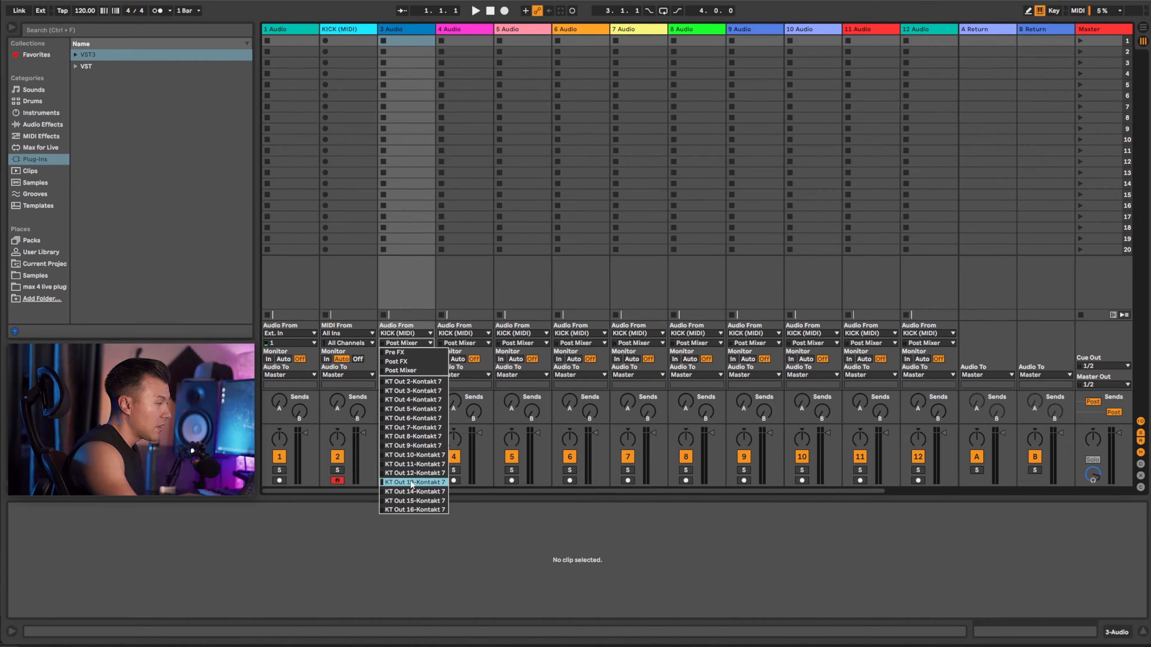
pyautogui.click(392, 196)
# Review the named outputs in the Kontakt plug-in and compare them with the input channel list of the 3 Audio track.
pyautogui.click(344, 27)
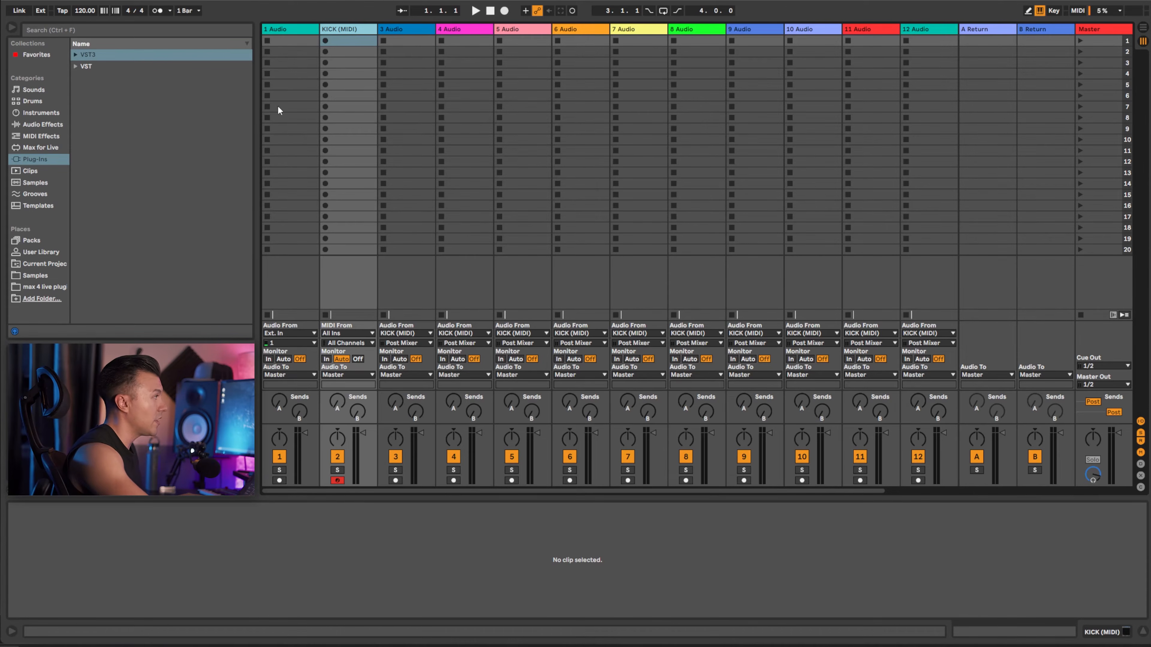
pyautogui.hotkey('shift', 'Tab')
pyautogui.click(41, 508)
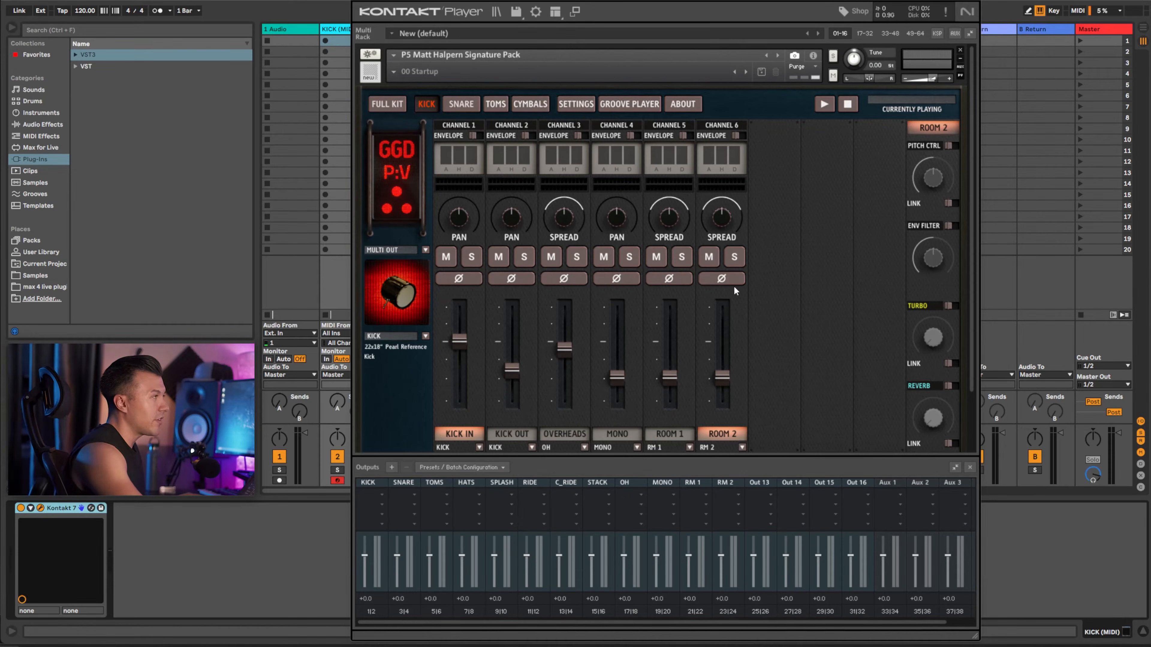
pyautogui.click(973, 1)
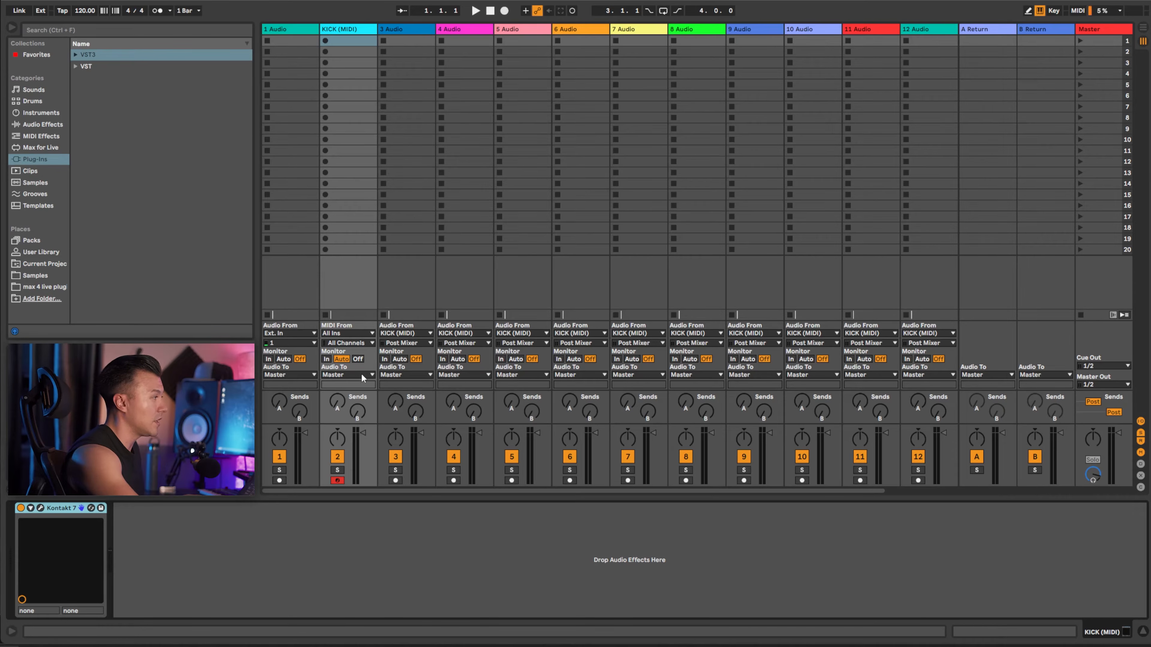
pyautogui.click(399, 342)
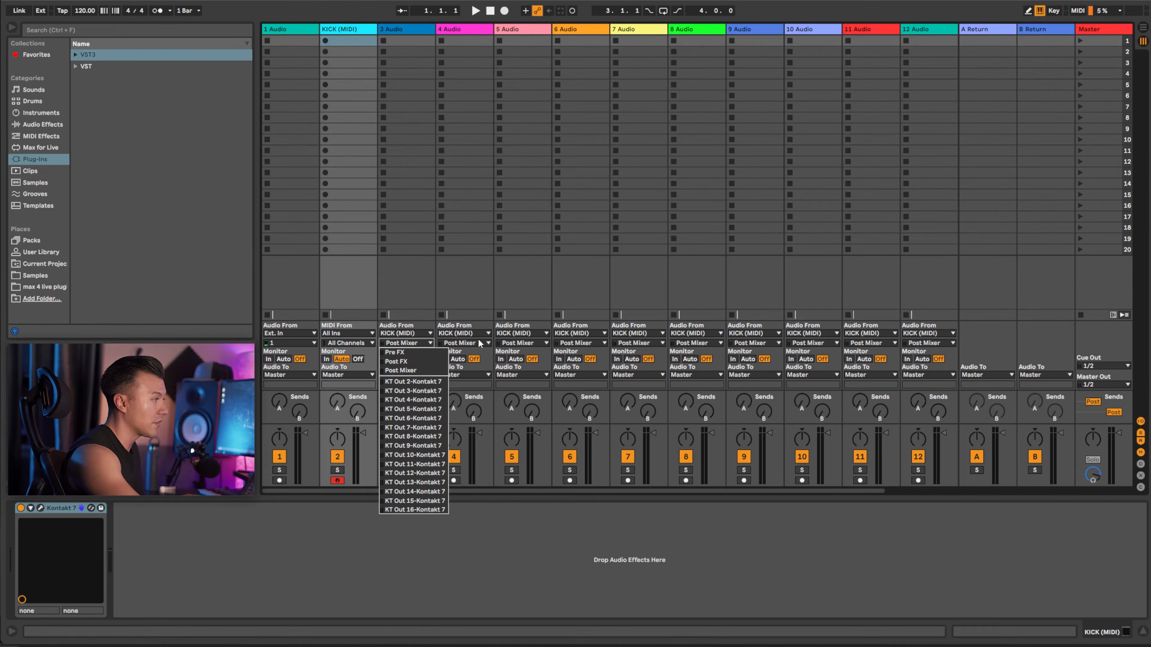
pyautogui.click(456, 273)
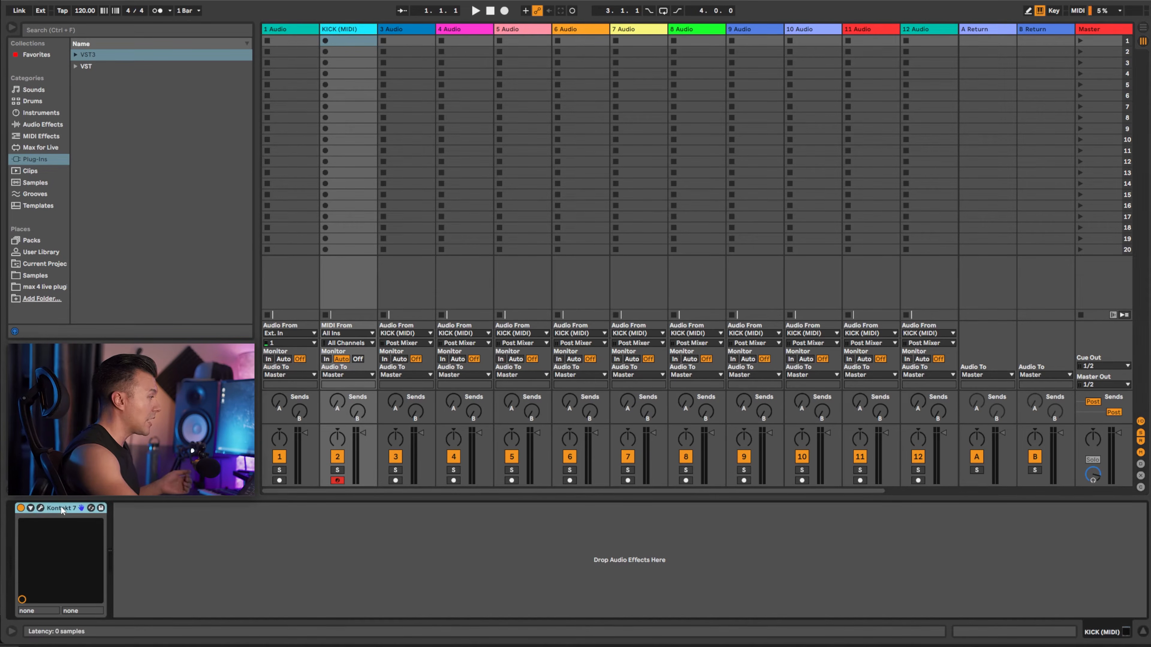
# Replace the Kontakt 7 device on the KICK (MIDI) track with a fresh VST3 Kontakt 7 instance from Native Instruments.
pyautogui.press('Delete')
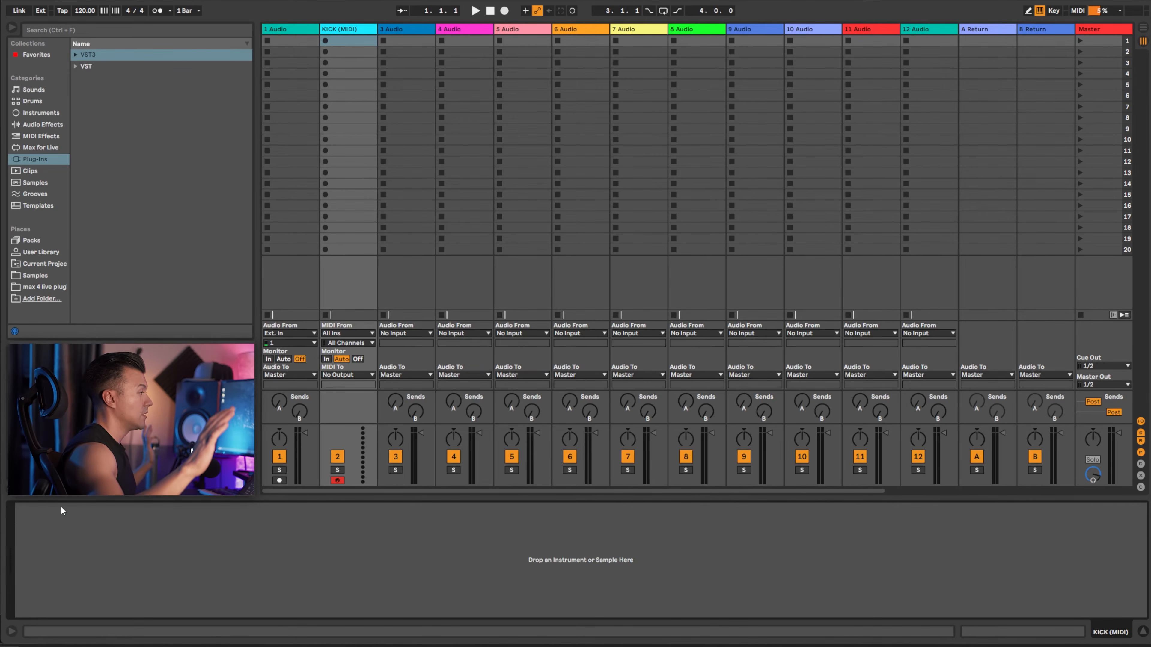
pyautogui.click(76, 54)
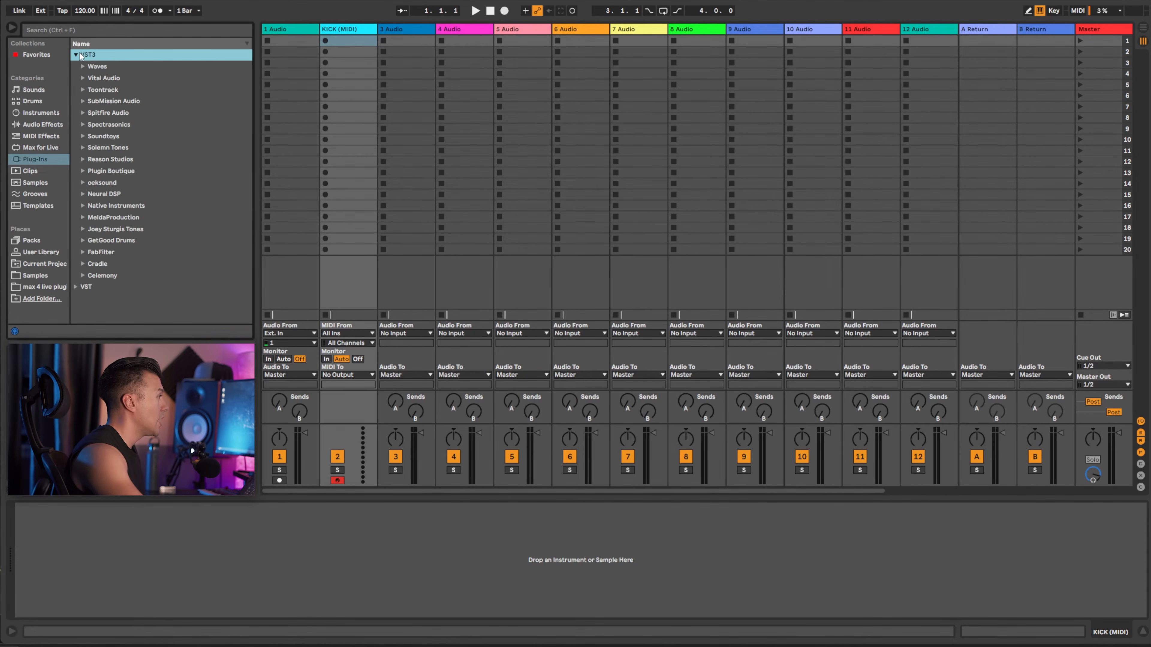
pyautogui.click(83, 206)
pyautogui.click(116, 218)
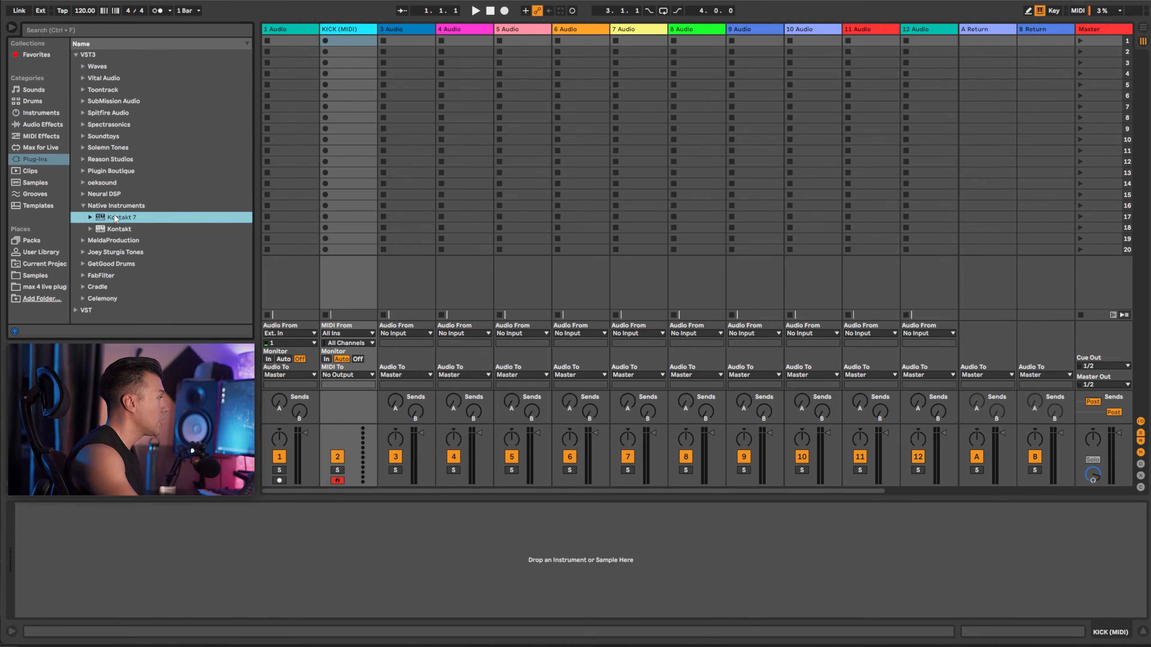
pyautogui.moveTo(265, 409); pyautogui.dragTo(185, 551)
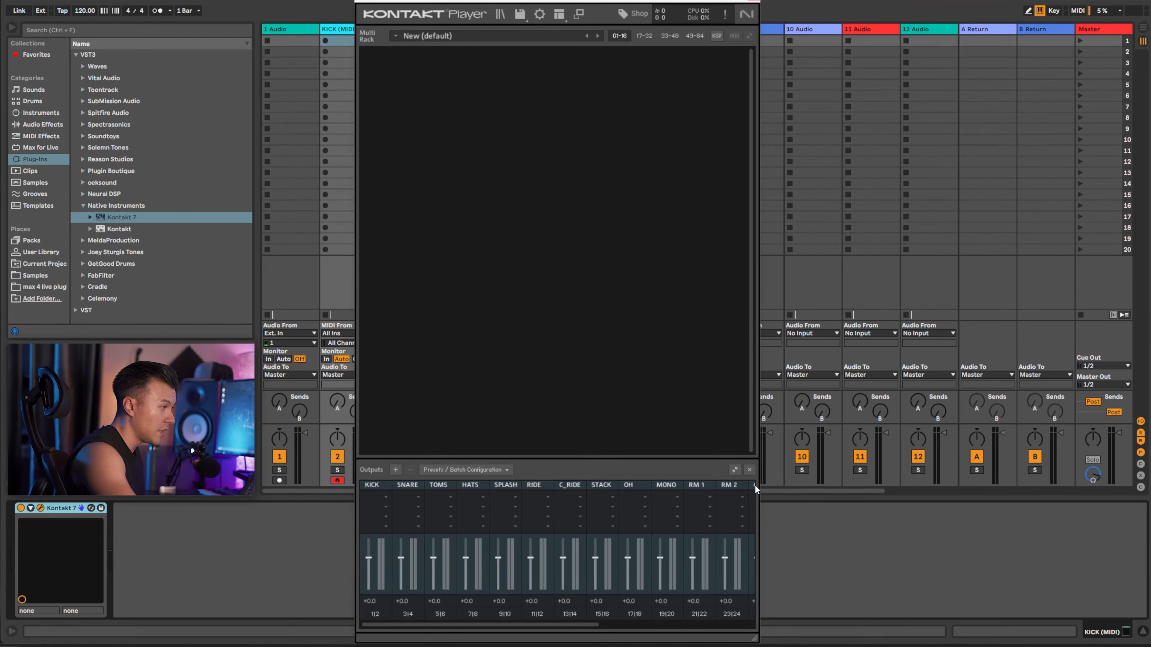
# Load the P5 Matt Halpern Signature Pack into Kontakt and open its KICK mixer page.
pyautogui.click(559, 14)
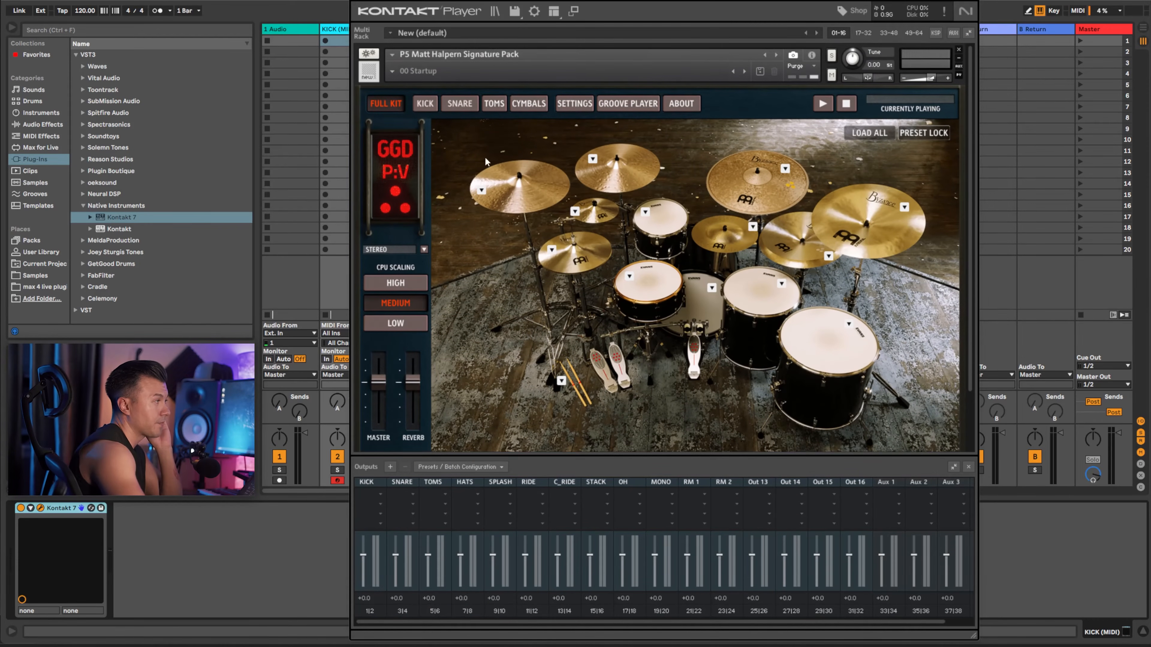
pyautogui.scroll(-4, 498, 186)
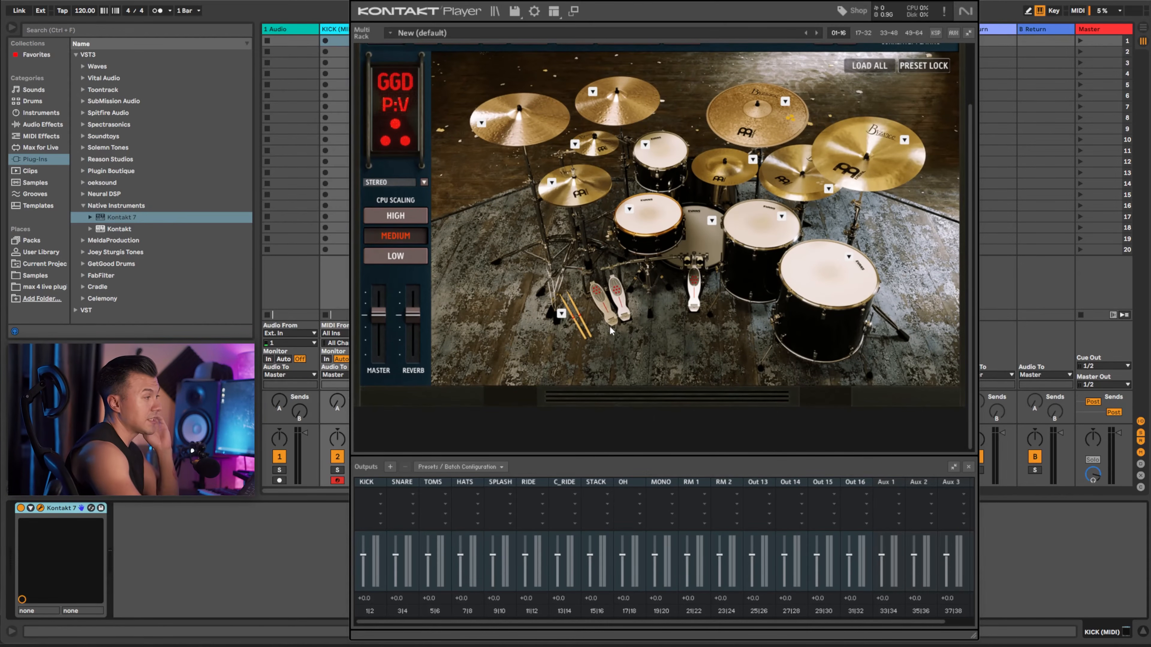
pyautogui.scroll(3, 497, 186)
pyautogui.click(424, 97)
pyautogui.scroll(-1, 725, 358)
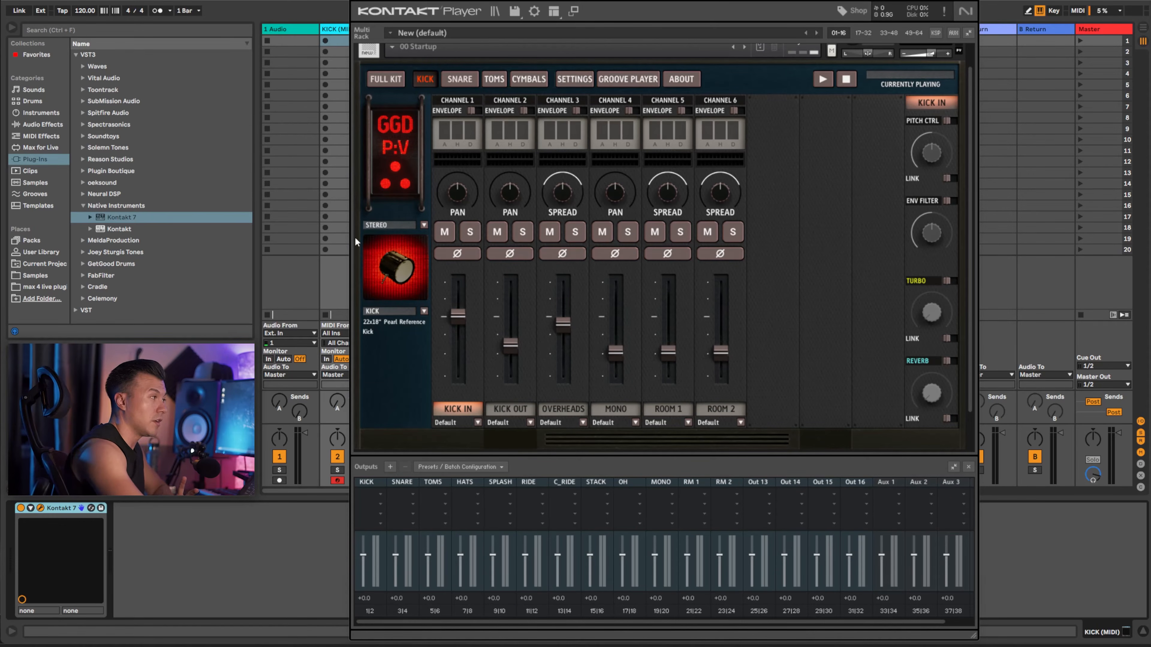
# Switch the drum library's output mode to MULTI OUT and close the plug-in window.
pyautogui.click(422, 225)
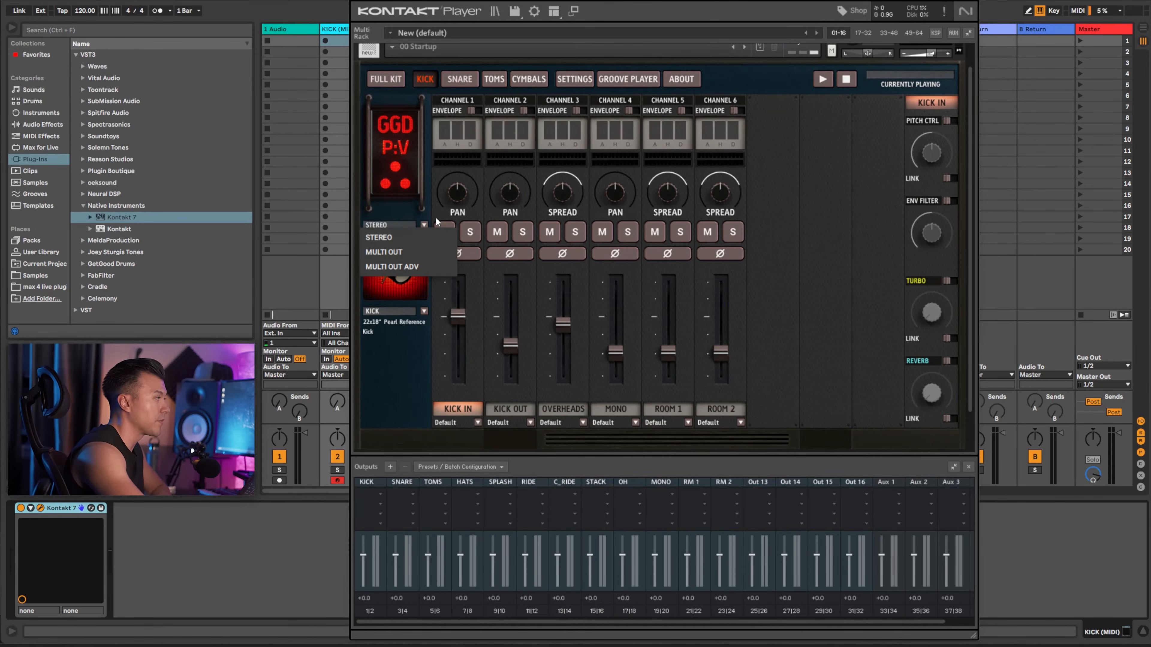
pyautogui.click(381, 257)
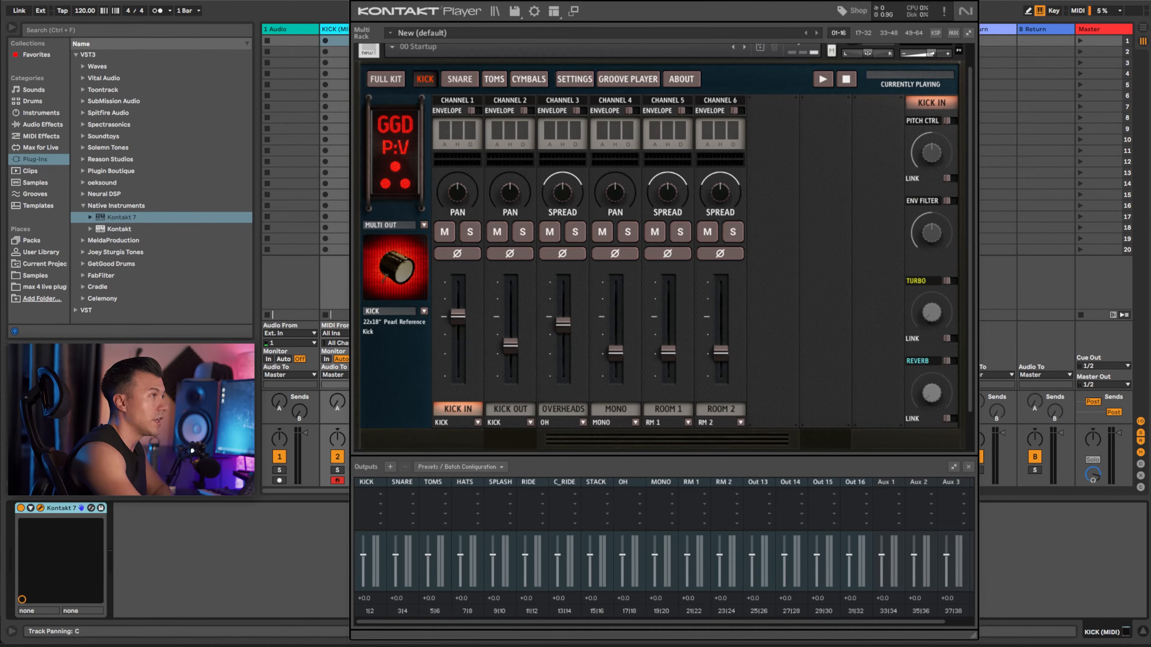
pyautogui.click(968, 1)
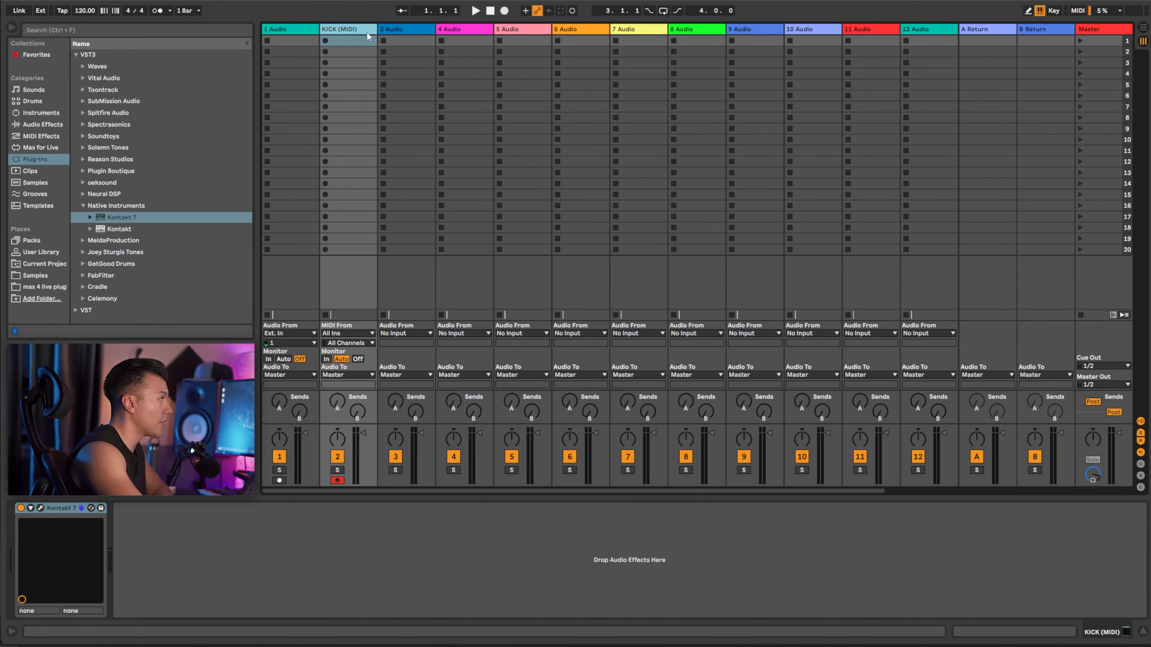
# Set the audio input of all tracks from 3 Audio to 13 Audio to KICK (MIDI) at once.
pyautogui.click(392, 35)
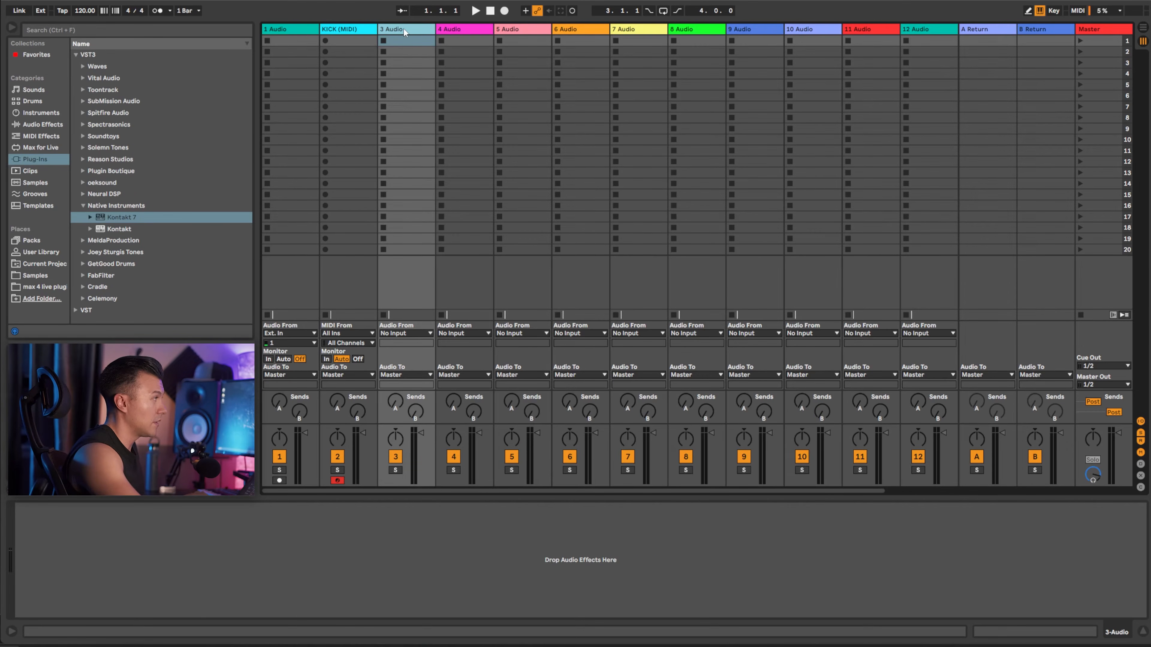
pyautogui.moveTo(507, 491)
pyautogui.mouseDown()
pyautogui.moveTo(601, 483)
pyautogui.moveTo(489, 494)
pyautogui.mouseUp()
pyautogui.keyDown('shift'); pyautogui.click(881, 28); pyautogui.keyUp('shift')
pyautogui.click(413, 333)
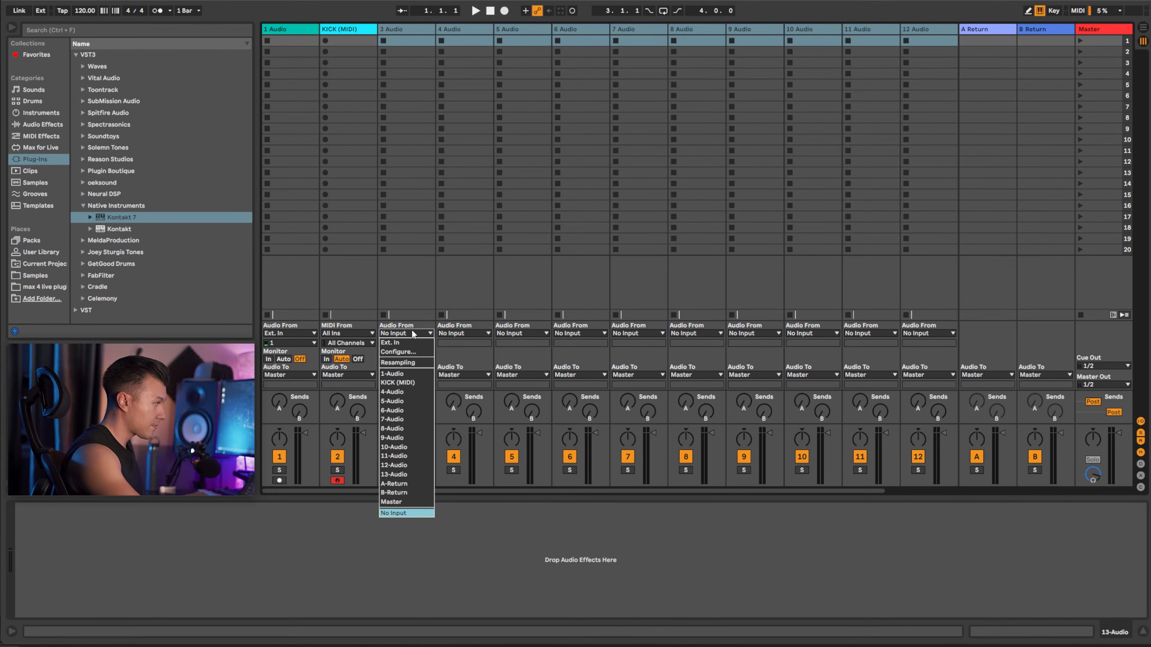
pyautogui.click(407, 383)
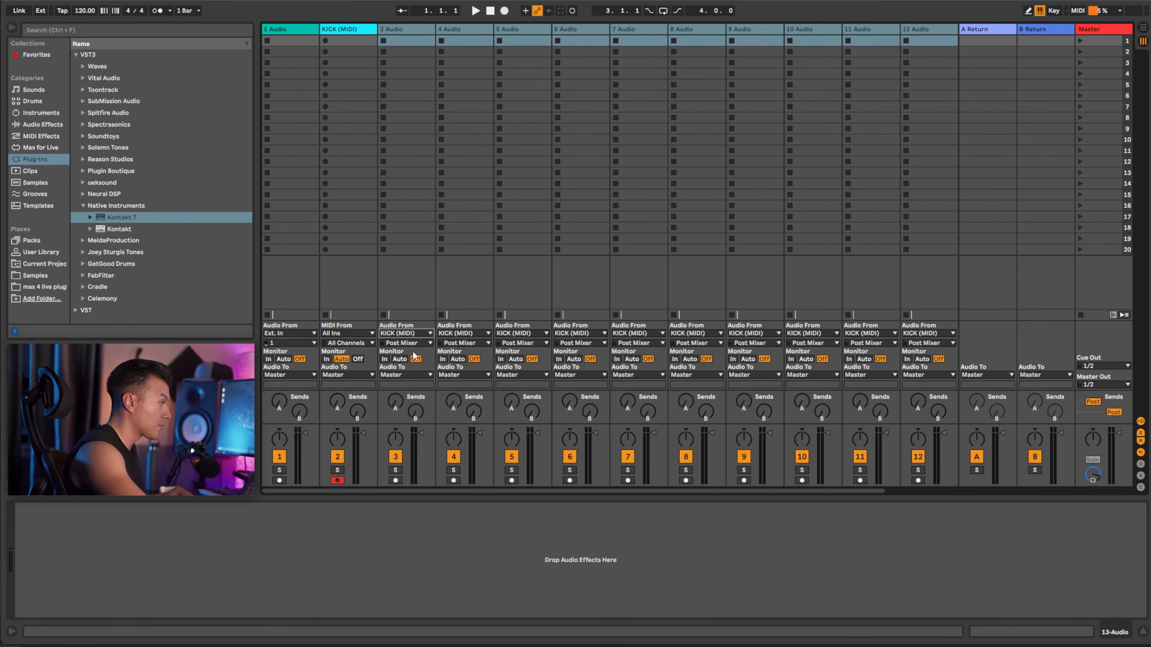
# Set the input channel of 3 Audio to KT SNARE-Kontakt 7 and of 4 Audio to KT TOMS-Kontakt 7.
pyautogui.click(396, 29)
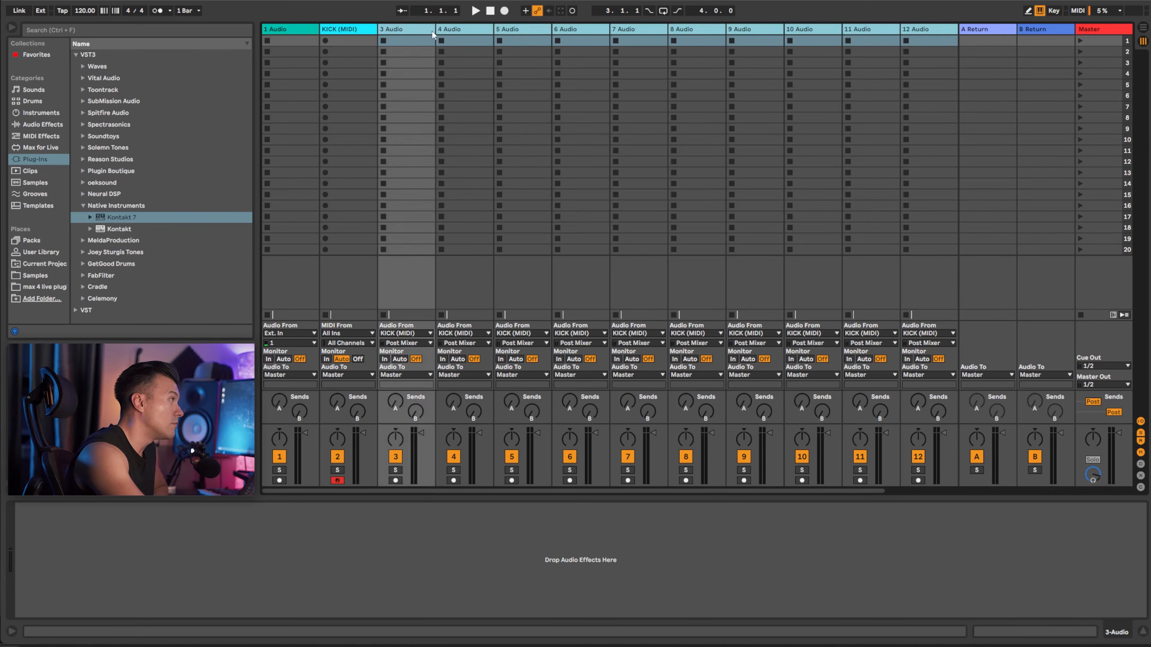
pyautogui.click(415, 30)
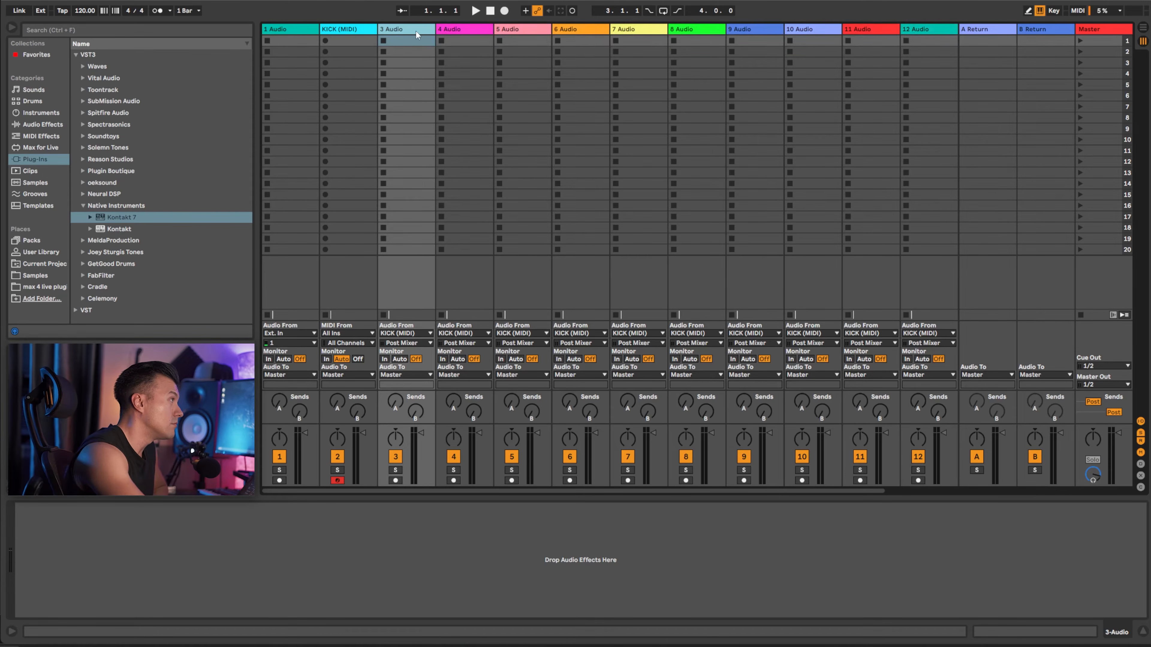
pyautogui.click(410, 343)
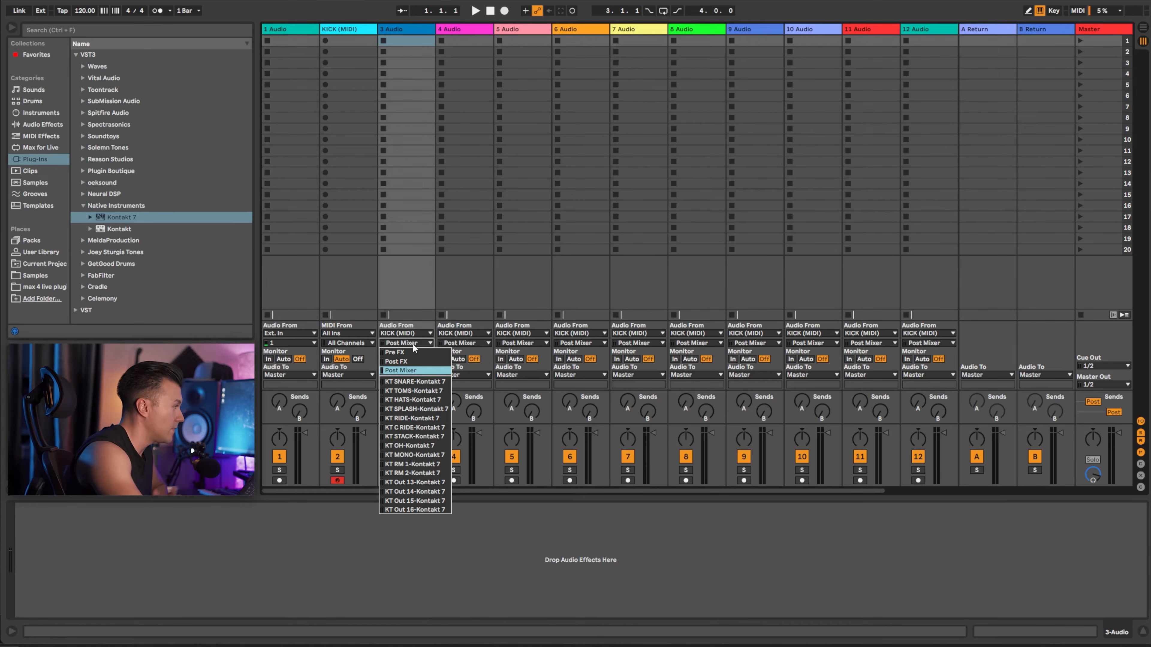
pyautogui.click(416, 381)
pyautogui.click(460, 343)
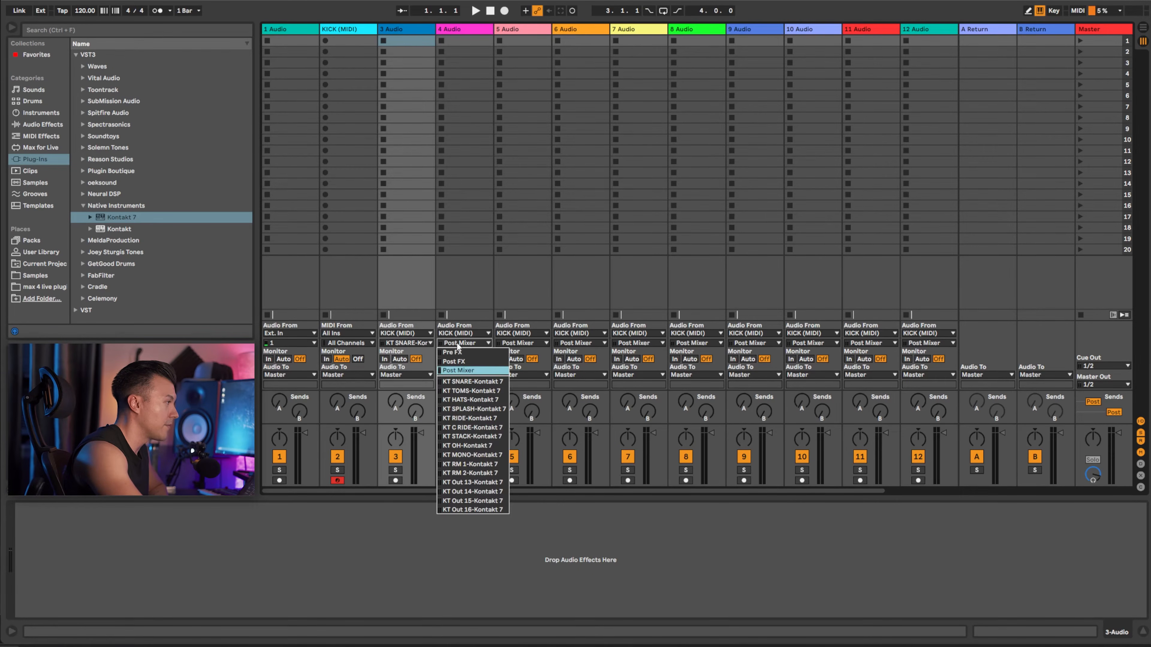
pyautogui.click(463, 391)
# Set the input channels of 5 Audio, 6 Audio and 7 Audio to KT HATS, KT SPLASH and KT RIDE respectively.
pyautogui.click(521, 343)
pyautogui.click(522, 399)
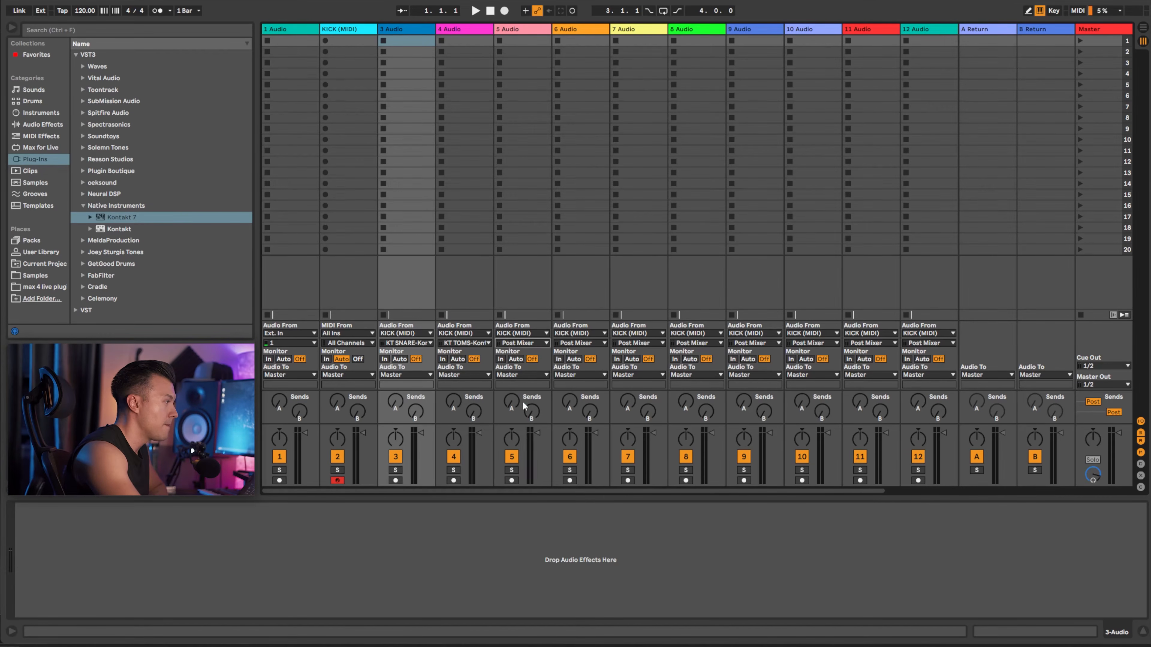
pyautogui.click(584, 343)
pyautogui.click(591, 410)
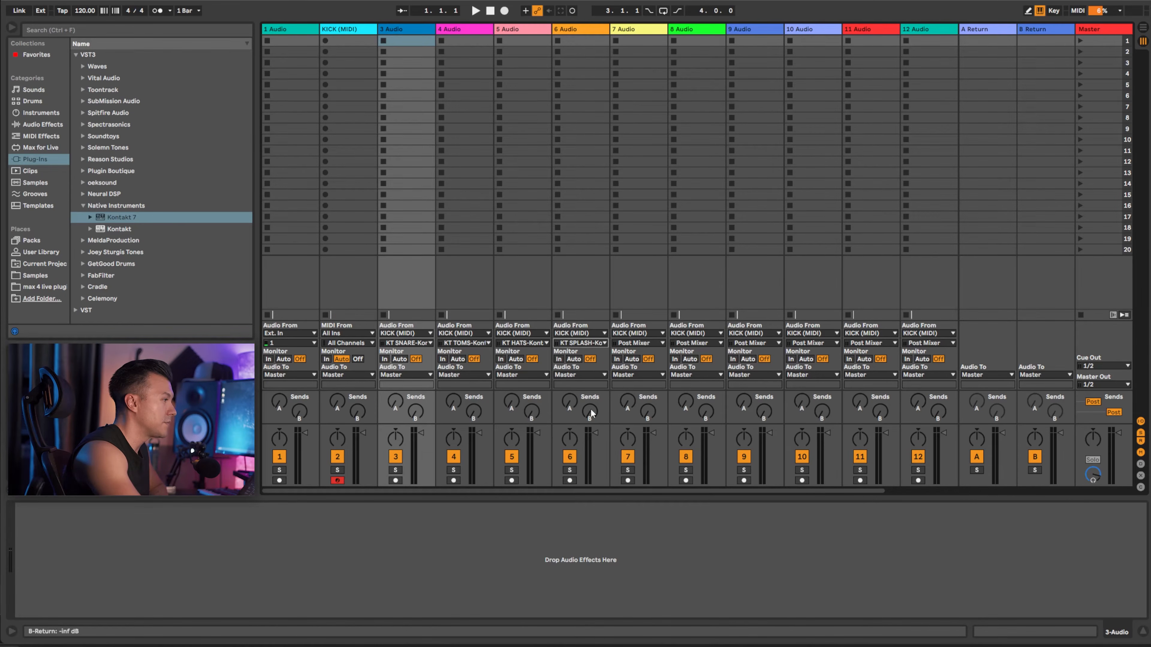
pyautogui.click(632, 343)
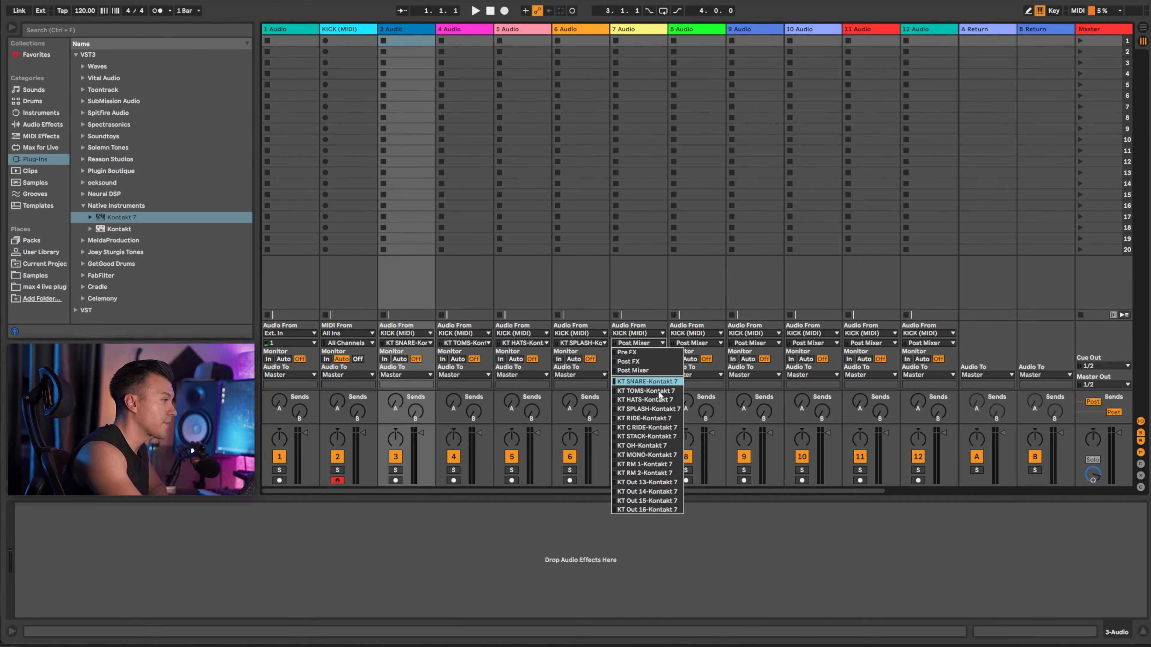
pyautogui.click(655, 417)
# Assign input channels KT C RIDE, STACK, OH, MONO, RM 1 and RM 2 to tracks 8 Audio through 13 Audio in order.
pyautogui.click(693, 343)
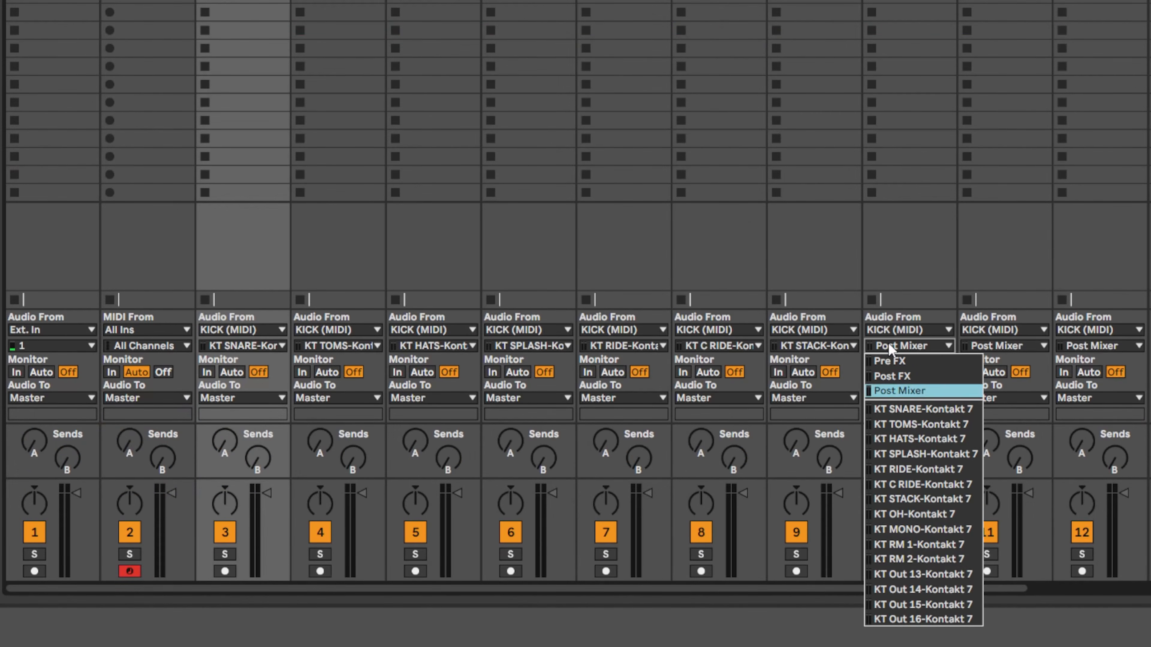
pyautogui.click(818, 445)
pyautogui.click(866, 343)
pyautogui.click(1025, 529)
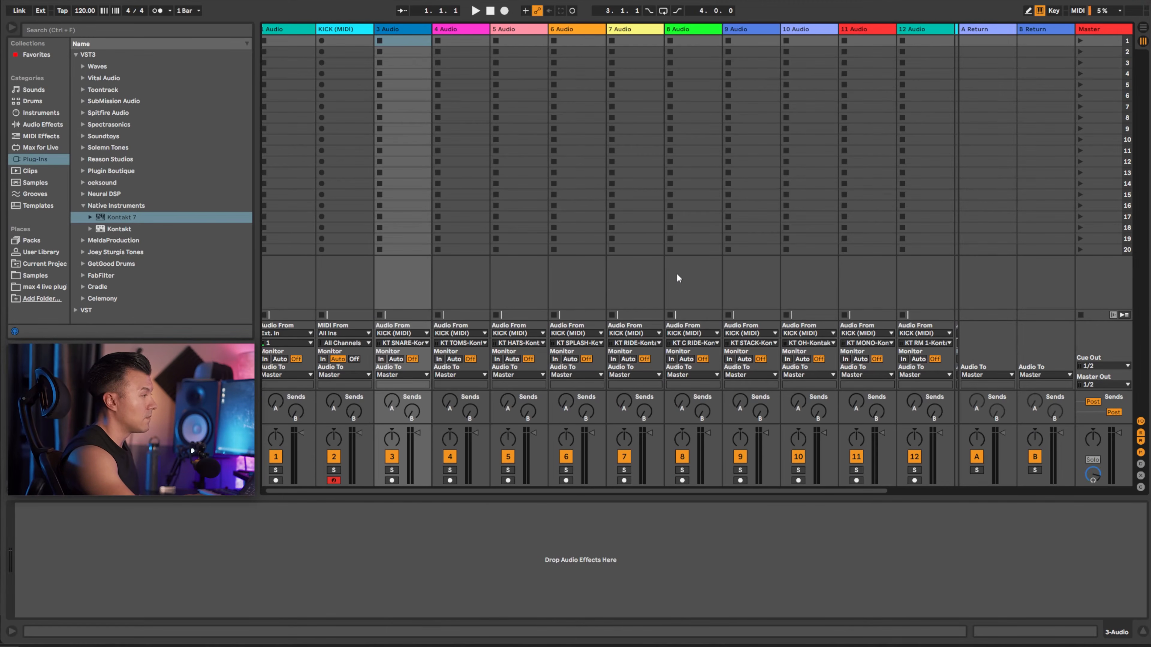
pyautogui.hscroll(3, 677, 274)
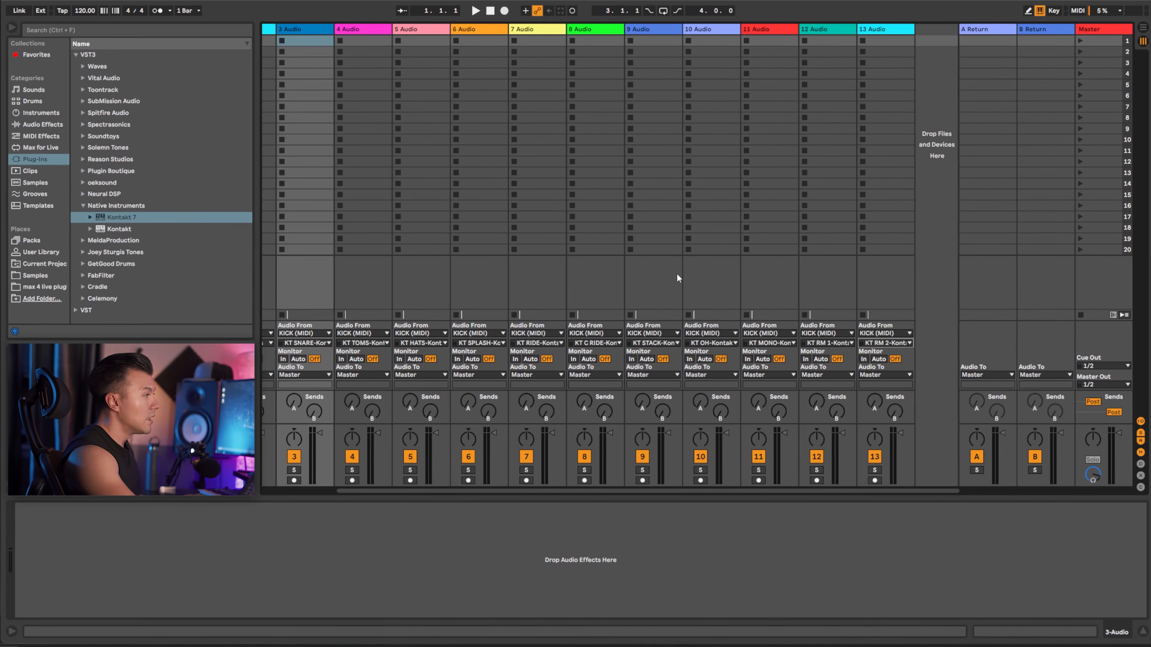
pyautogui.hscroll(-2, 826, 276)
pyautogui.hscroll(-2, 825, 274)
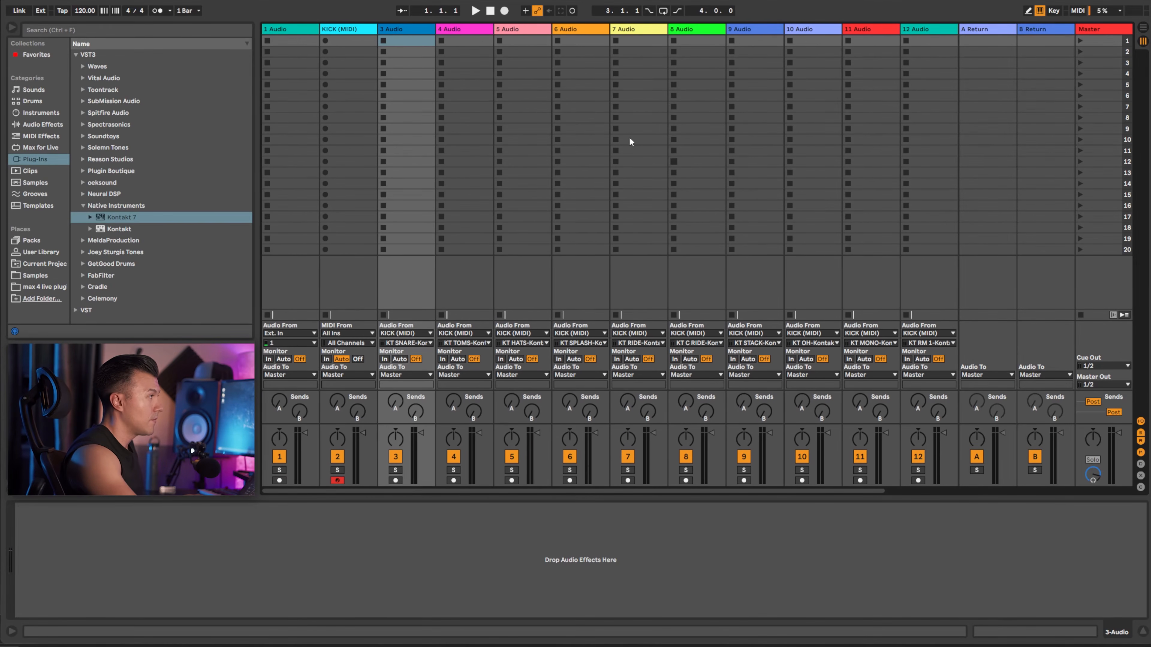
# Color all the tracks from 3 Audio to 13 Audio the same blue.
pyautogui.hscroll(2, 893, 28)
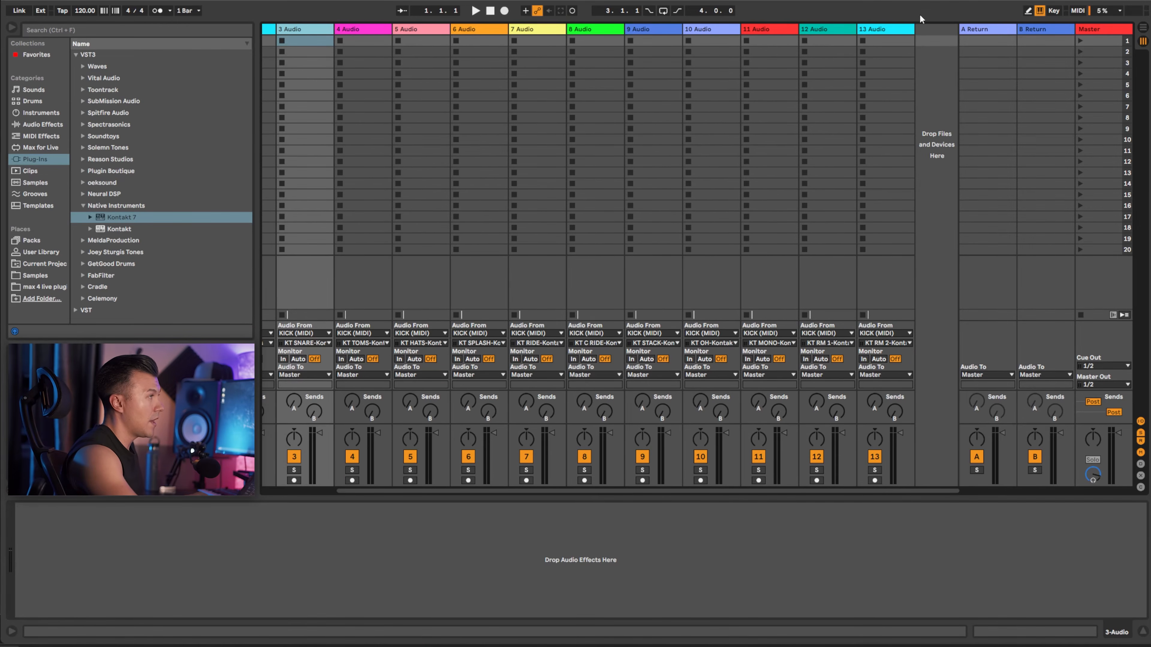
pyautogui.keyDown('shift'); pyautogui.click(880, 29); pyautogui.keyUp('shift')
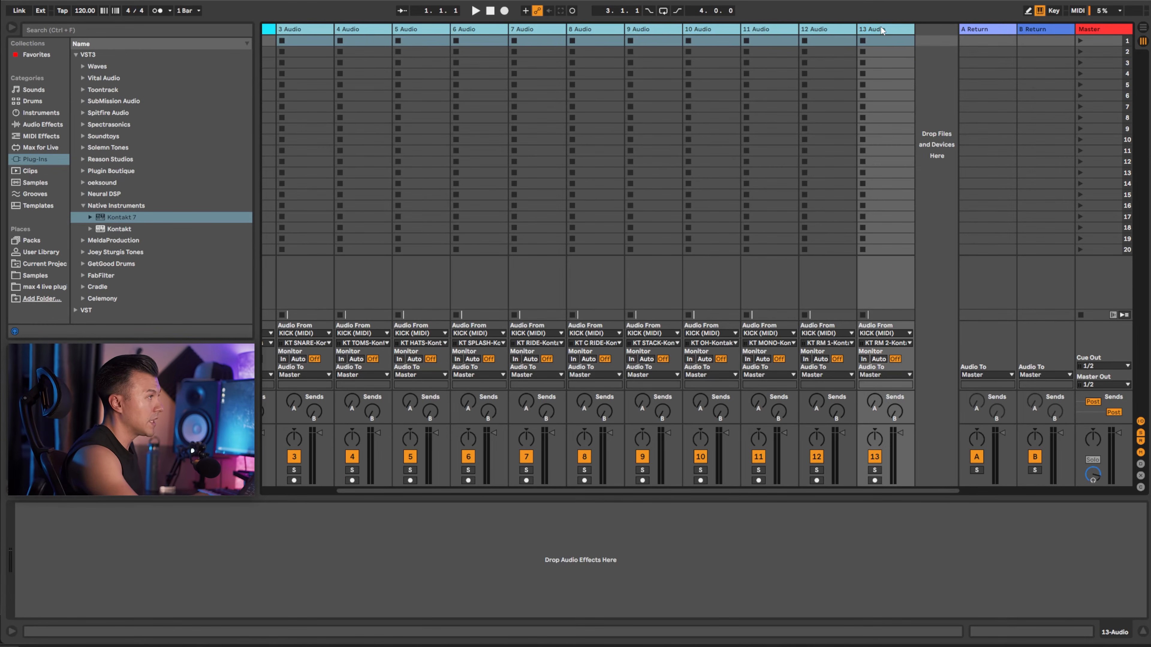
pyautogui.rightClick(300, 29)
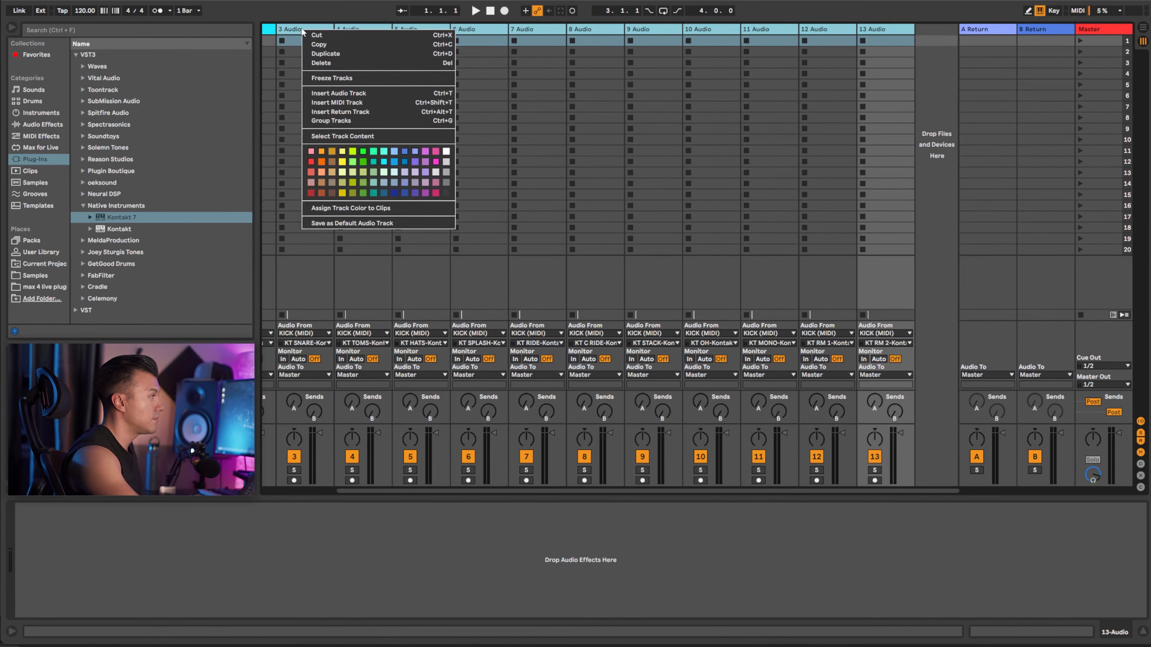
pyautogui.click(394, 163)
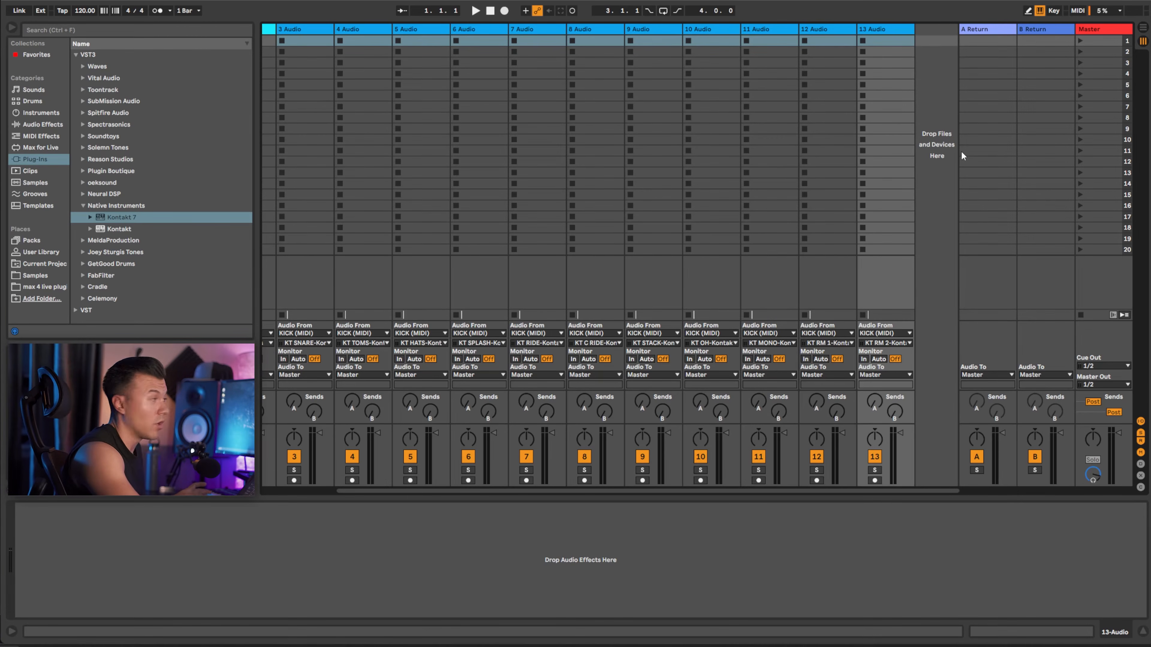
# Rename the 3 Audio track as SNARE.
pyautogui.click(308, 40)
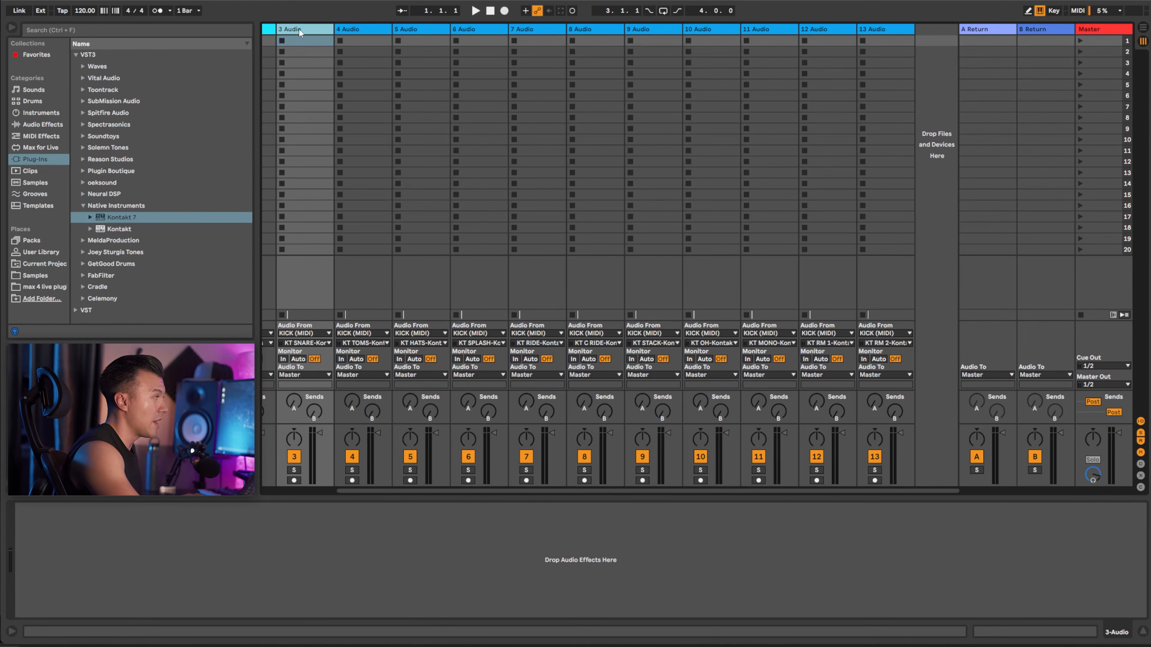
pyautogui.hscroll(-3, 346, 63)
pyautogui.hscroll(3, 381, 63)
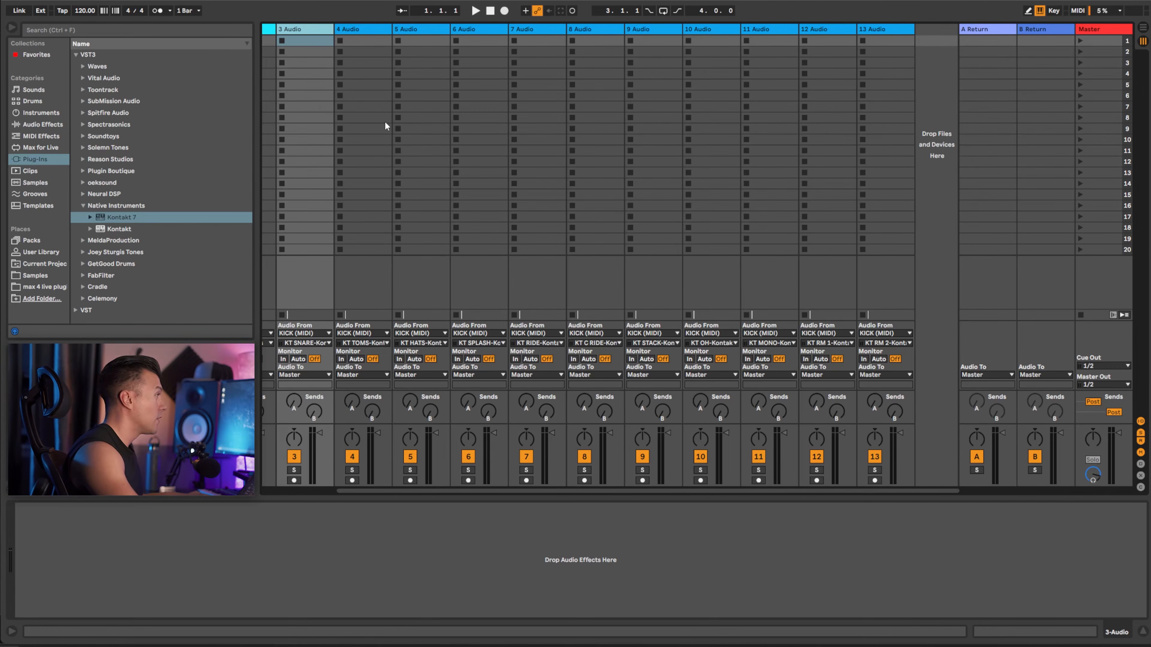
pyautogui.hotkey('ctrl', 'r')
pyautogui.write('SN')
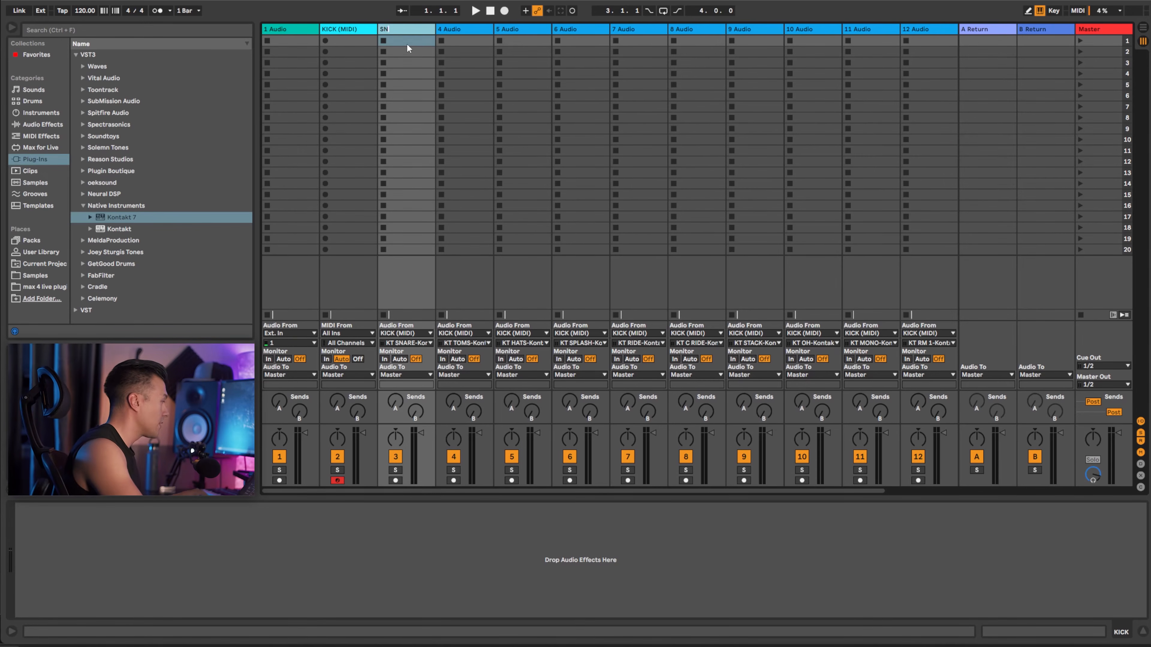
pyautogui.write('ARE')
pyautogui.press('Tab')
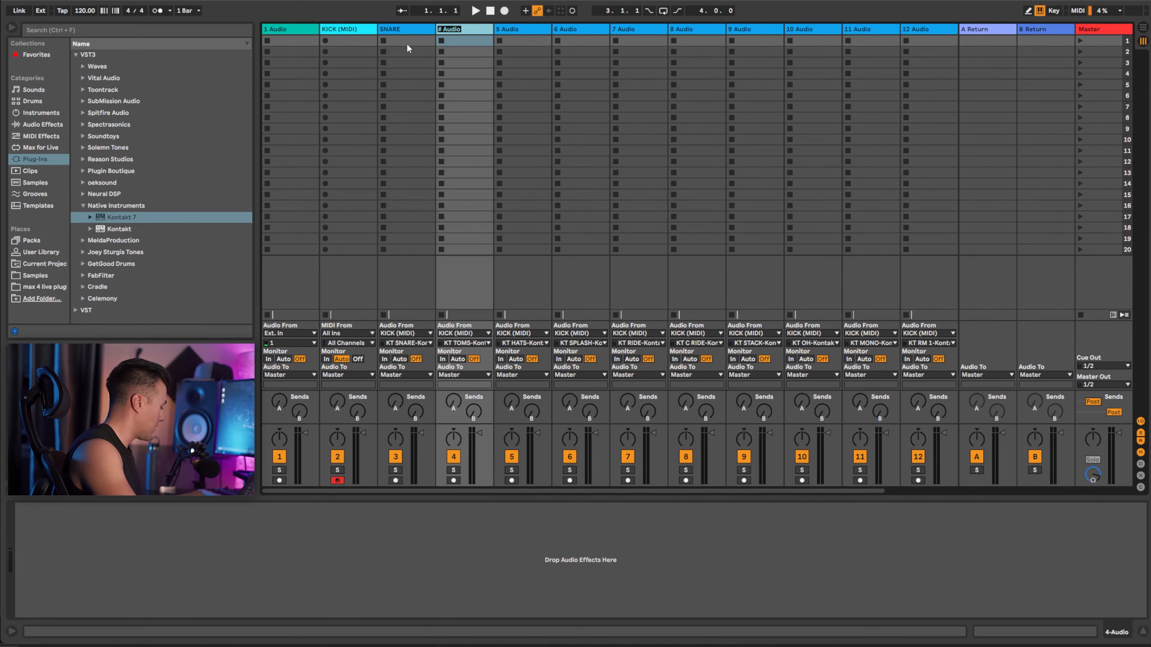
# Rename tracks 4 Audio, 5 Audio and 6 Audio as TOMS, HATS and SPLASH.
pyautogui.write('TOMS')
pyautogui.press('Tab')
pyautogui.write('HATS')
pyautogui.press('Tab')
pyautogui.write('SPLASH')
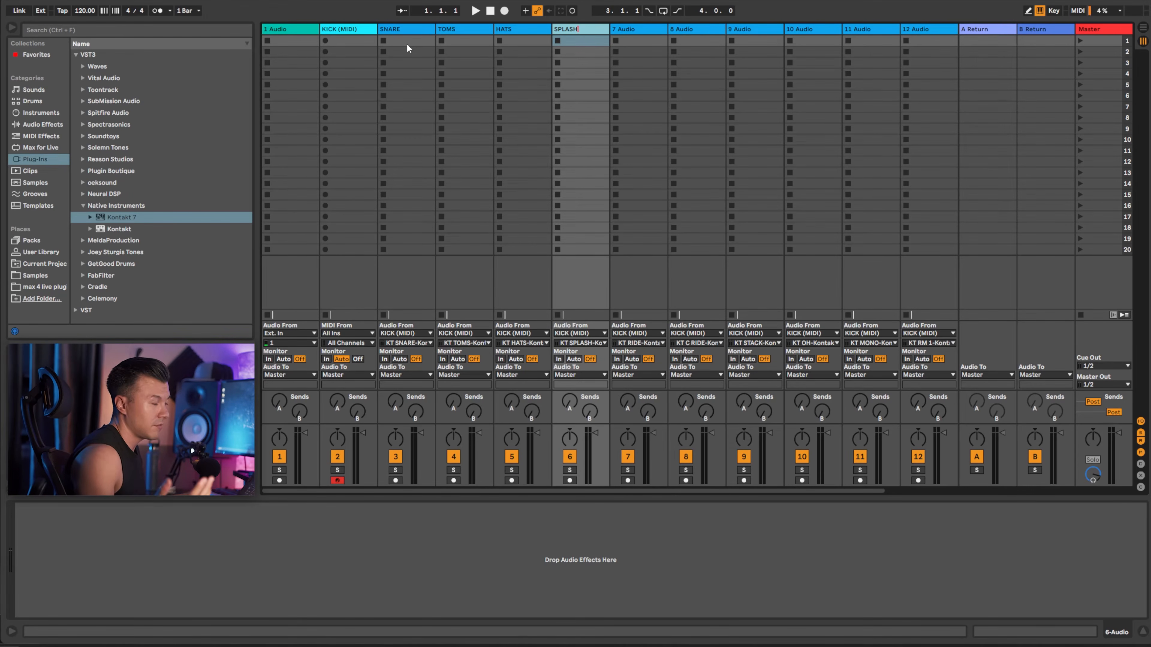
pyautogui.press('Tab')
# Rename tracks 7 Audio, 8 Audio and 9 Audio as RIDE, CRASH RIDE and STACK.
pyautogui.write('RIDE')
pyautogui.press('Tab')
pyautogui.write('CRASH RIDE')
pyautogui.press('Tab')
pyautogui.write('STACK')
pyautogui.press('Tab')
# Rename tracks 10 Audio through 13 Audio as OH, MONO, ROOM 1 and ROOM 2.
pyautogui.write('OH')
pyautogui.press('Tab')
pyautogui.write('MONO')
pyautogui.press('Tab')
pyautogui.write('ROOM 1')
pyautogui.press('Return')
# Set input monitoring to In on all audio tracks from SNARE through ROOM 2 at once.
pyautogui.moveTo(762, 488); pyautogui.dragTo(787, 487)
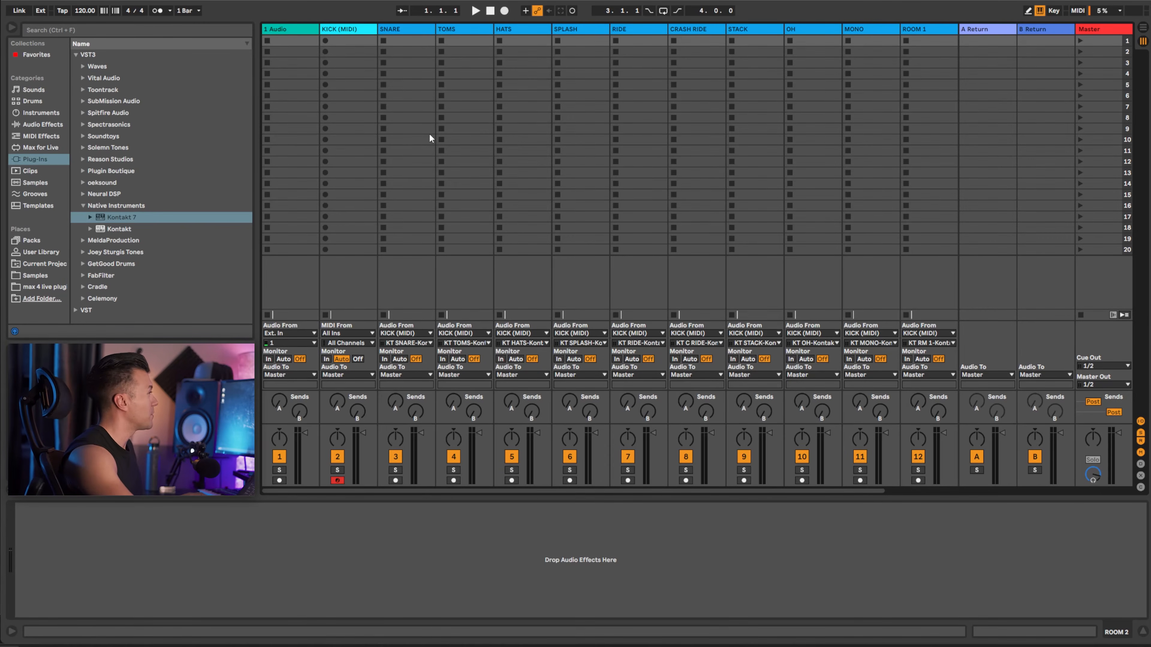
pyautogui.click(413, 31)
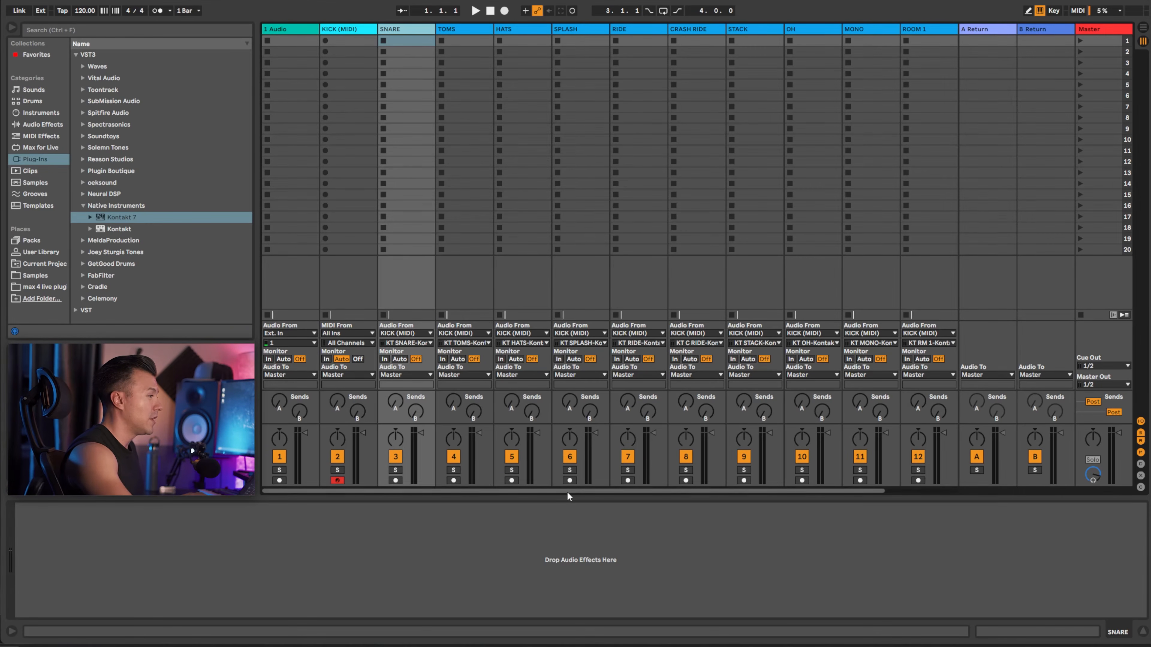
pyautogui.moveTo(567, 492); pyautogui.dragTo(702, 480)
pyautogui.keyDown('shift'); pyautogui.click(885, 30); pyautogui.keyUp('shift')
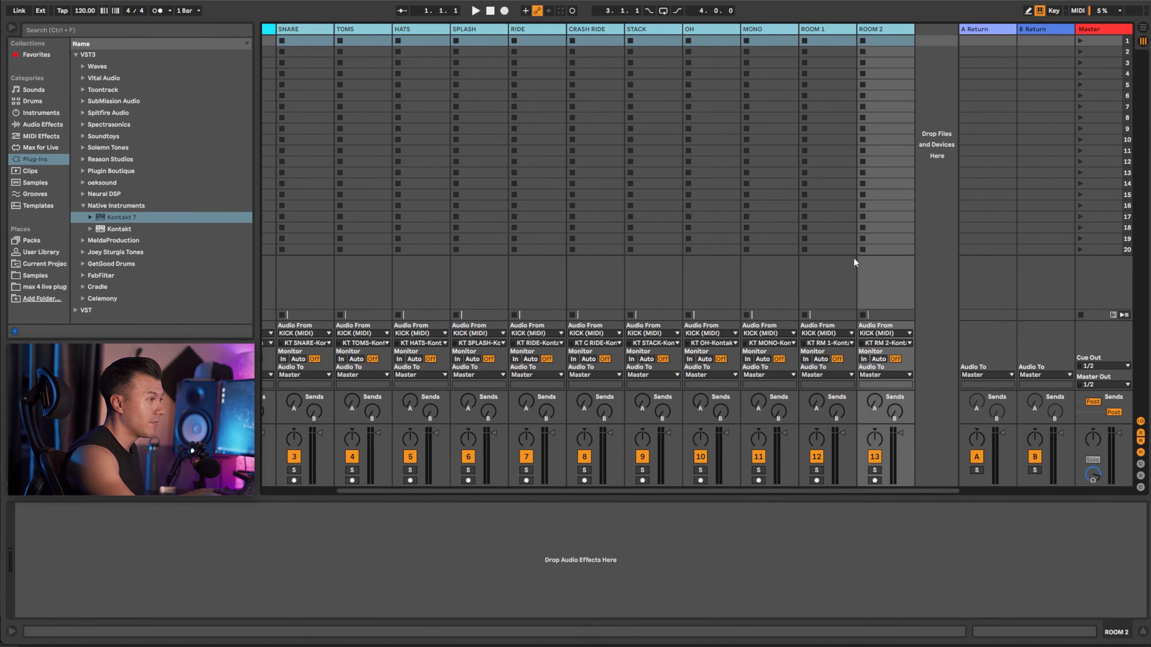
pyautogui.click(865, 360)
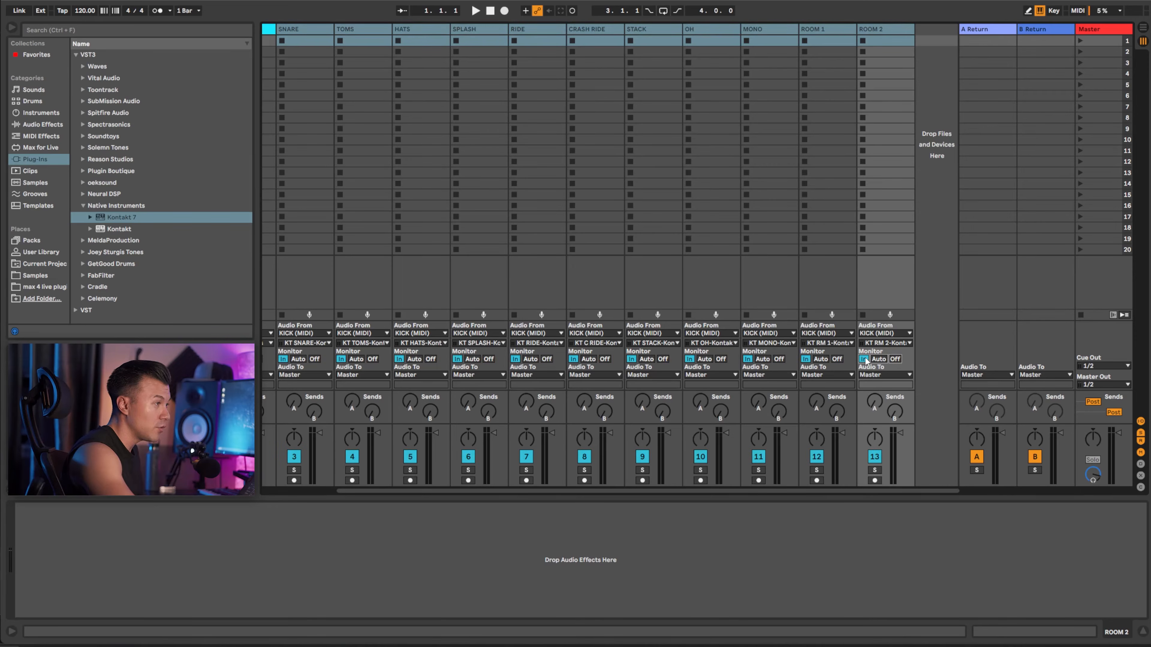
# Play Song 09 - Groove 10 from GGD_Free_Grooves_Vol2 in the KICK (MIDI) track's Kontakt and check the track meters.
pyautogui.moveTo(602, 491); pyautogui.dragTo(438, 494)
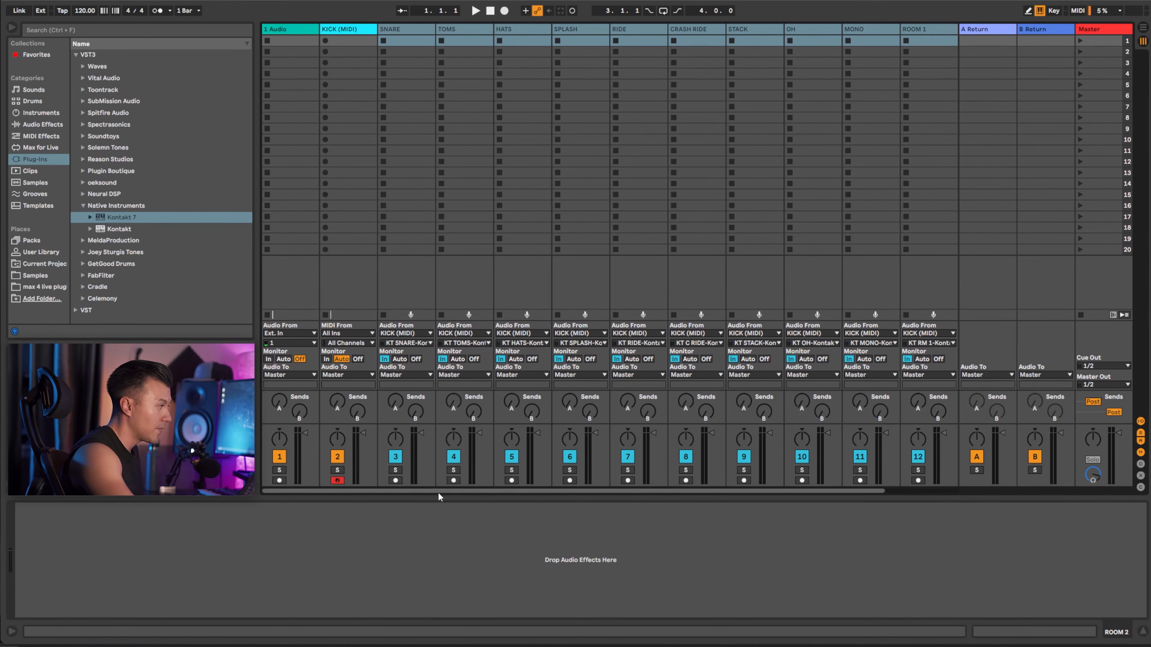
pyautogui.click(346, 30)
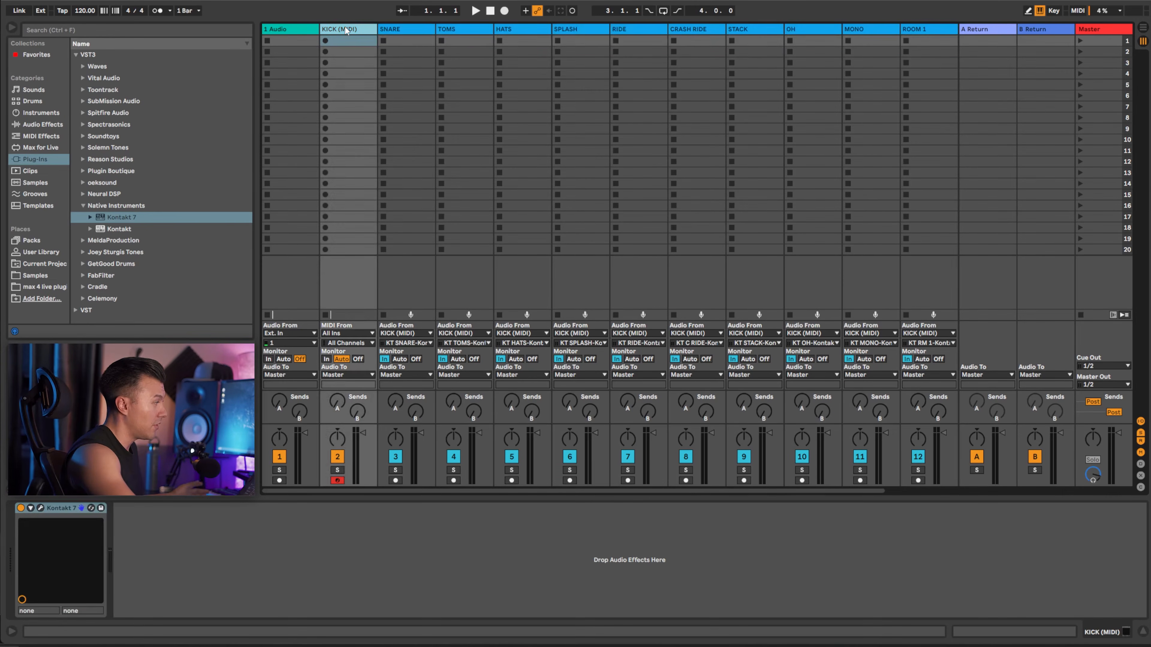
pyautogui.click(41, 509)
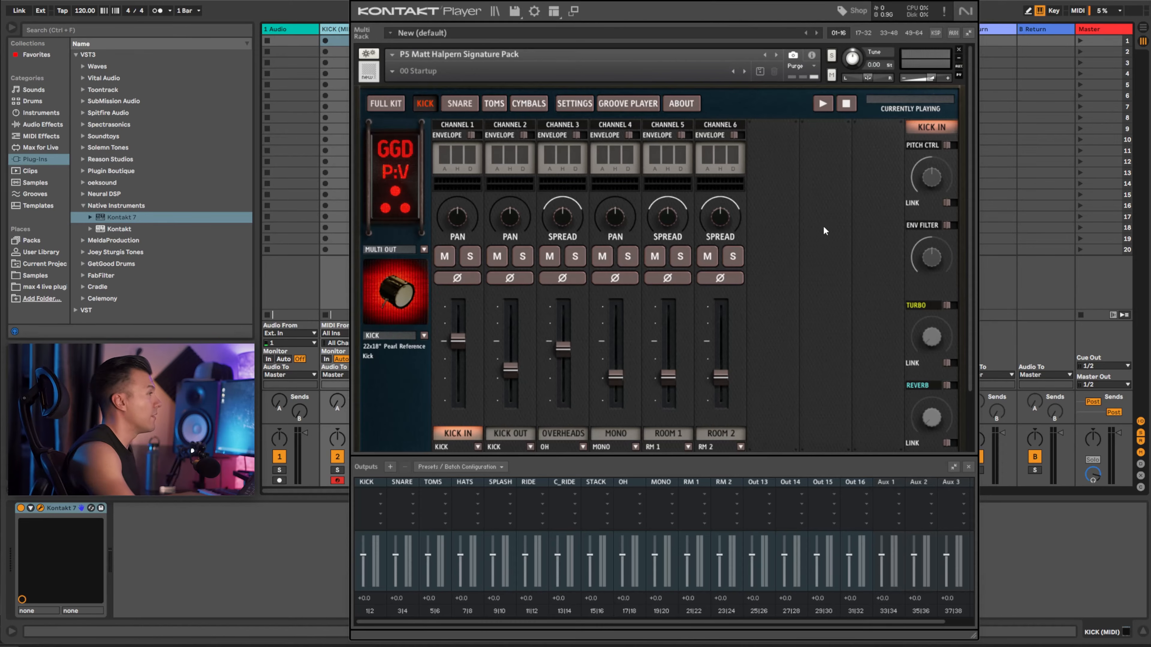
pyautogui.click(626, 103)
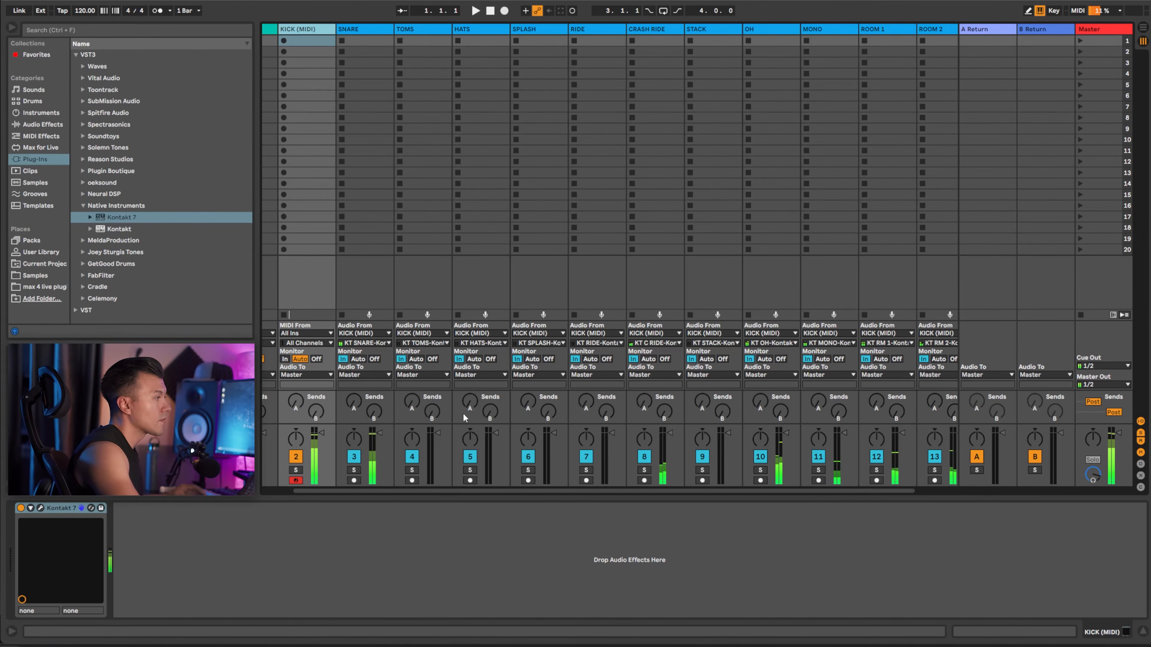
pyautogui.press('space')
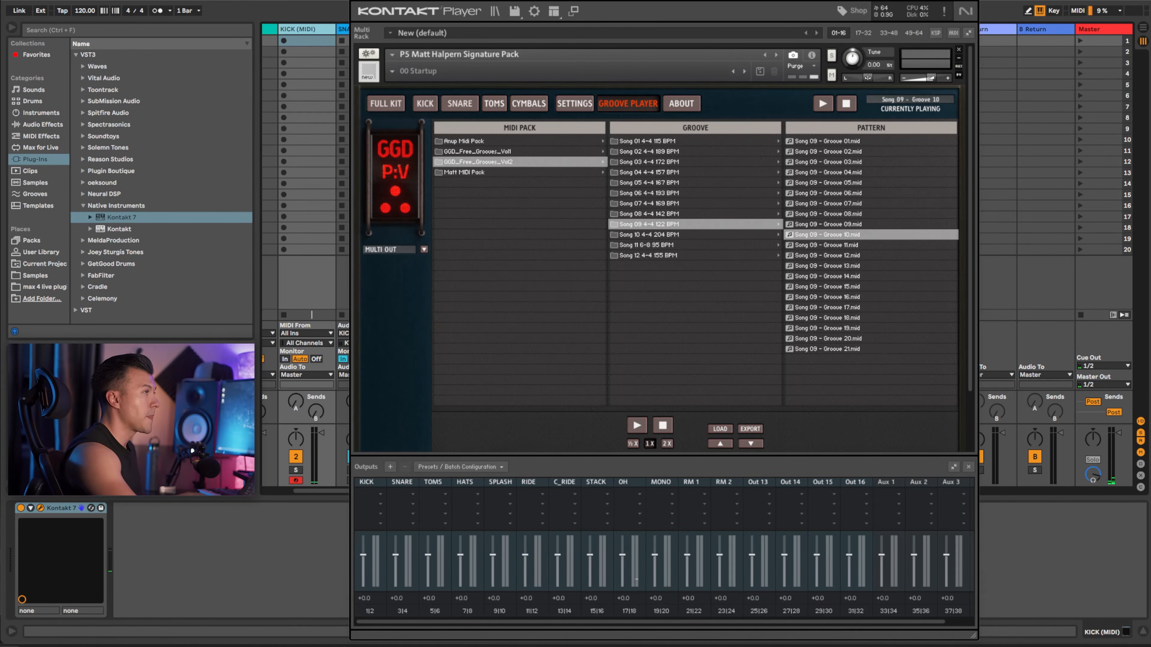
pyautogui.click(968, 1)
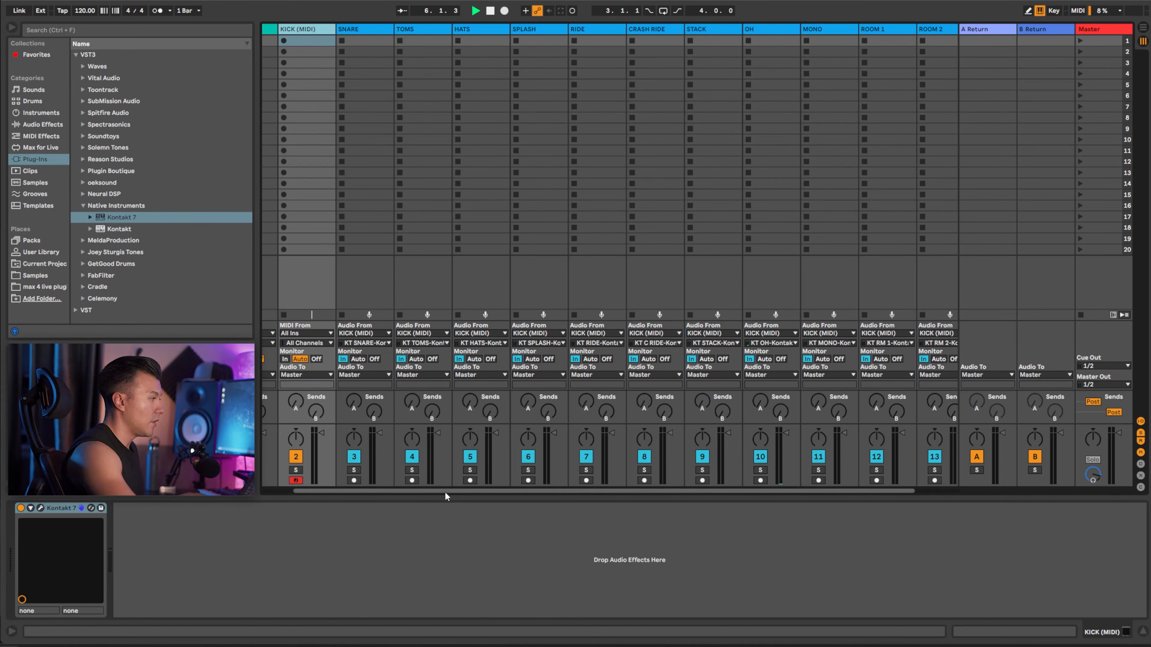
# Group the tracks from KICK (MIDI) through ROOM 2 and name the group DRUM BUS.
pyautogui.moveTo(445, 493); pyautogui.dragTo(689, 480)
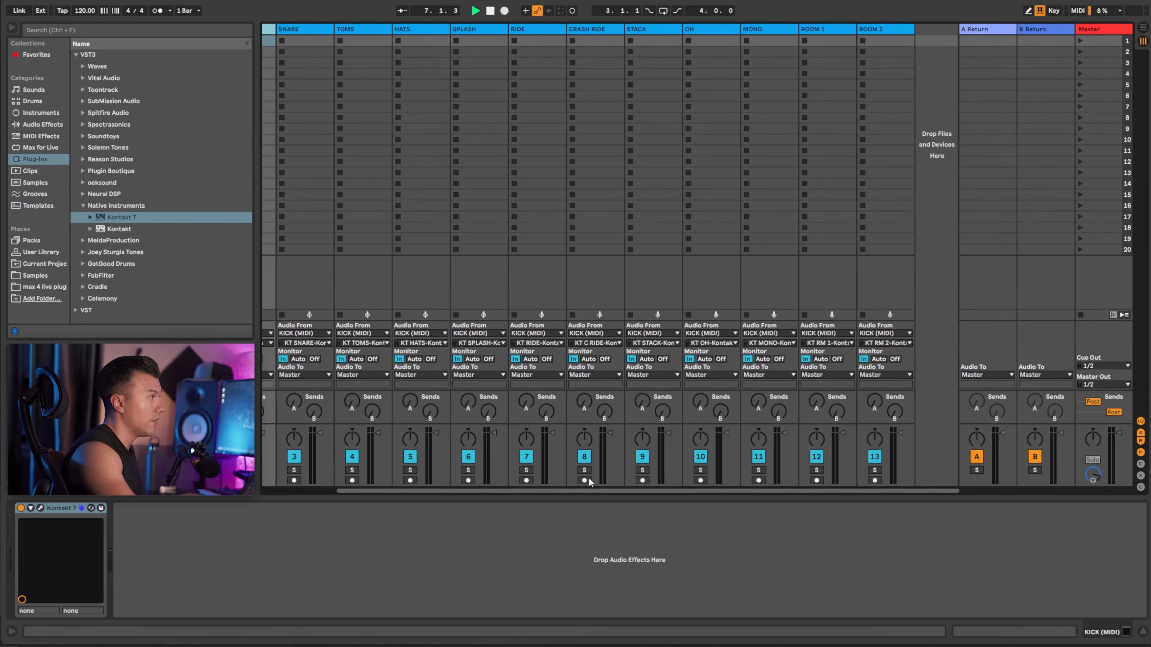
pyautogui.moveTo(486, 489); pyautogui.dragTo(400, 488)
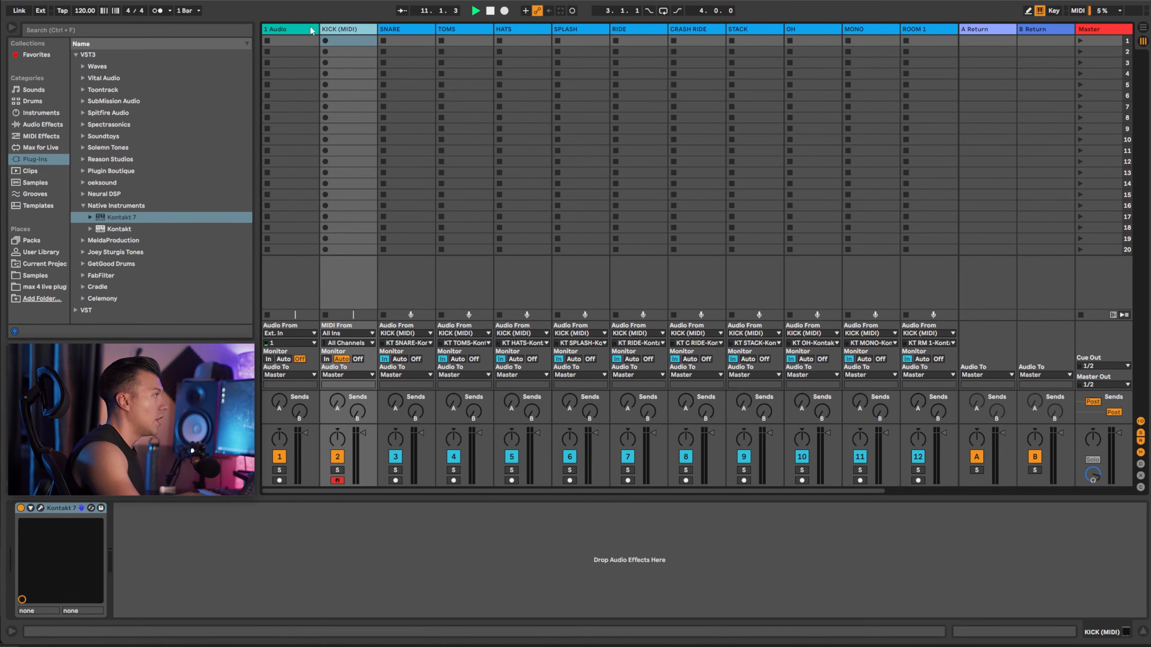
pyautogui.moveTo(505, 490); pyautogui.dragTo(835, 196)
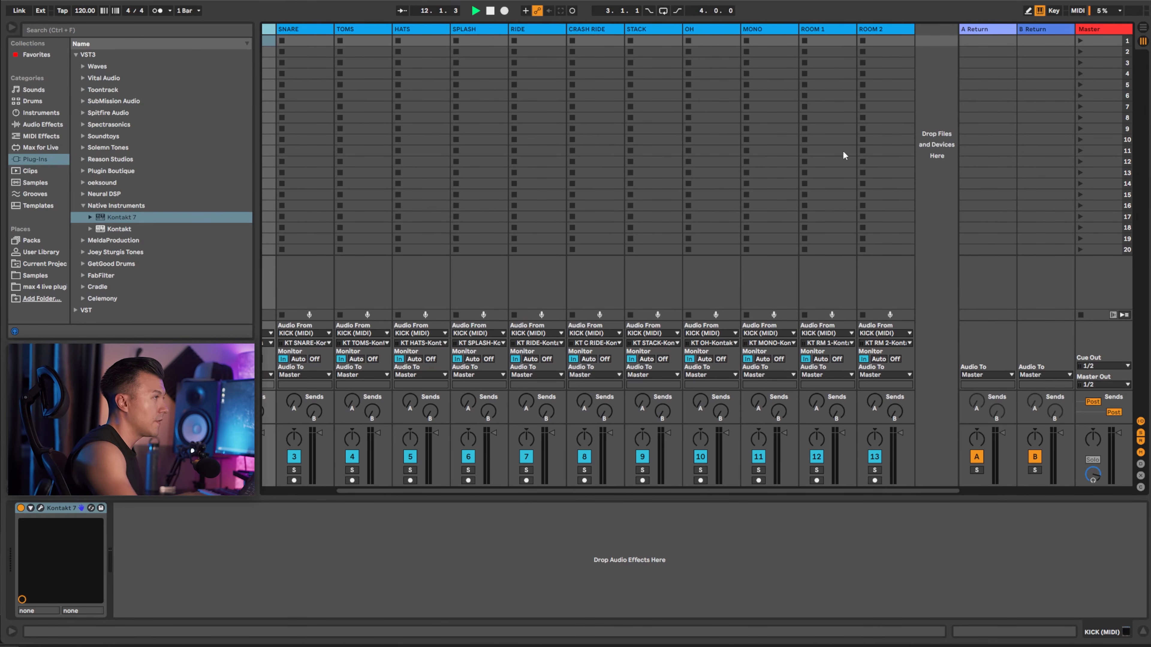
pyautogui.click(886, 34)
pyautogui.moveTo(701, 490); pyautogui.dragTo(643, 468)
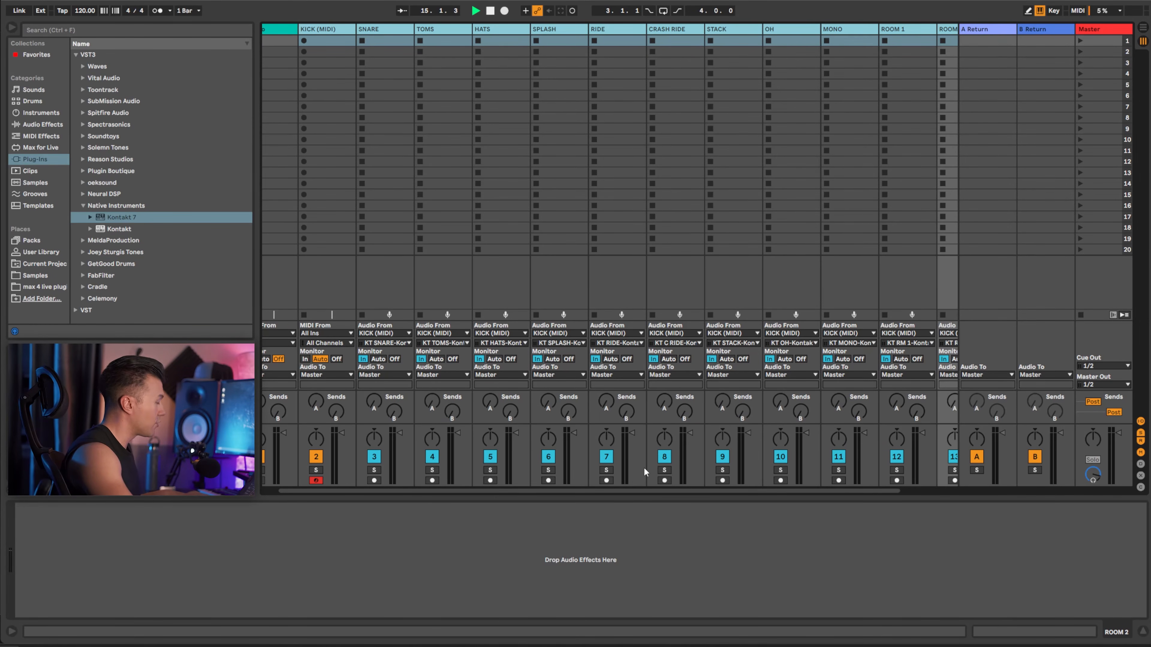
pyautogui.hotkey('ctrl', 'g')
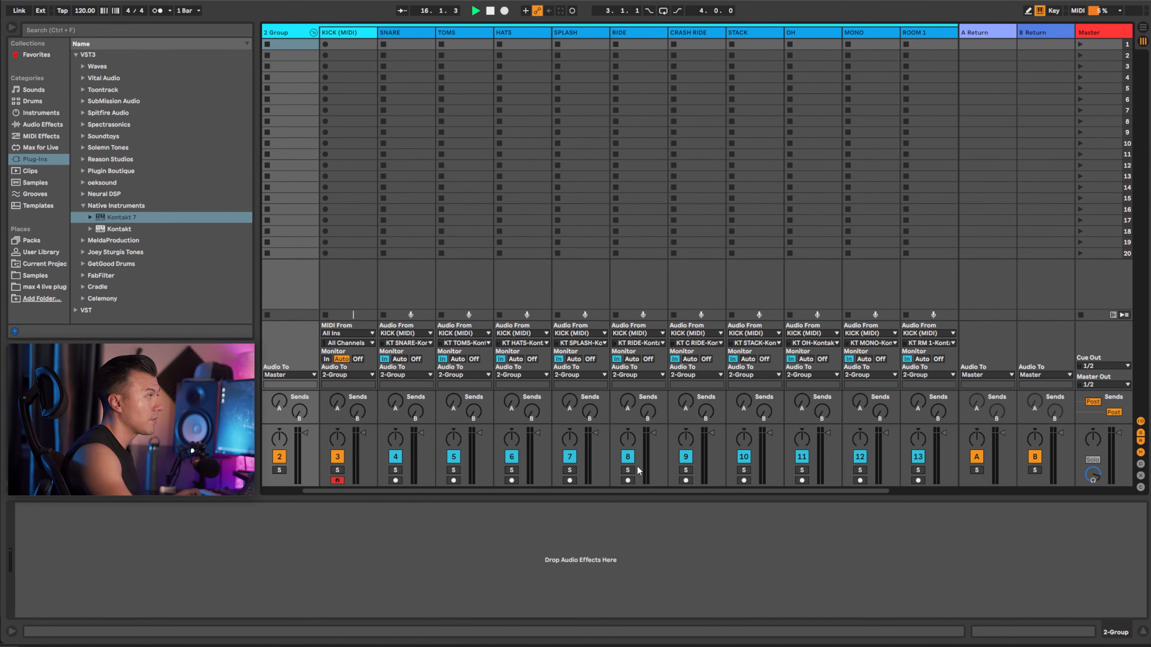
pyautogui.hotkey('ctrl', 'r')
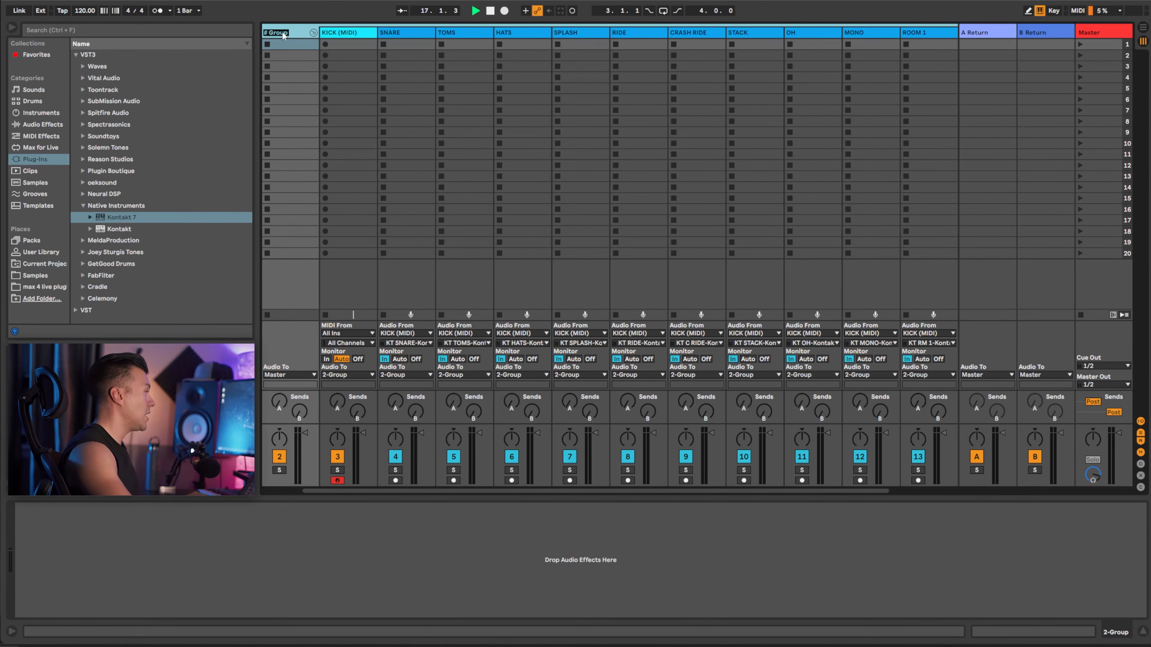
pyautogui.write('DRUM BUS')
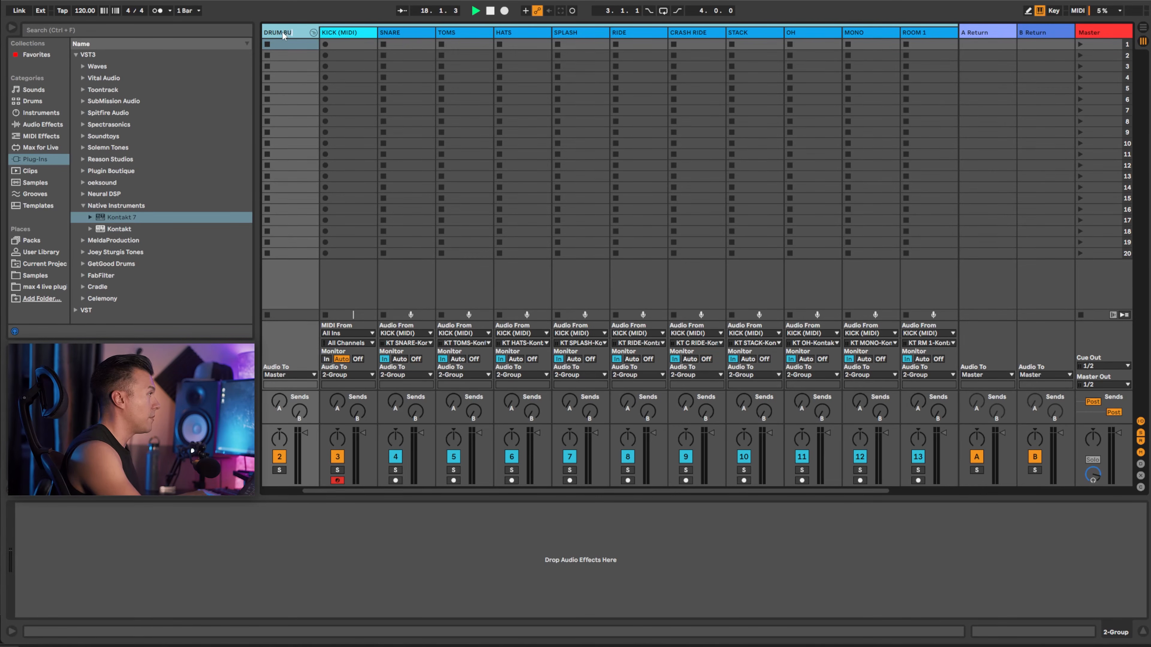
# Recolor the KICK (MIDI) track blue to match the other drum tracks.
pyautogui.click(399, 40)
pyautogui.rightClick(353, 31)
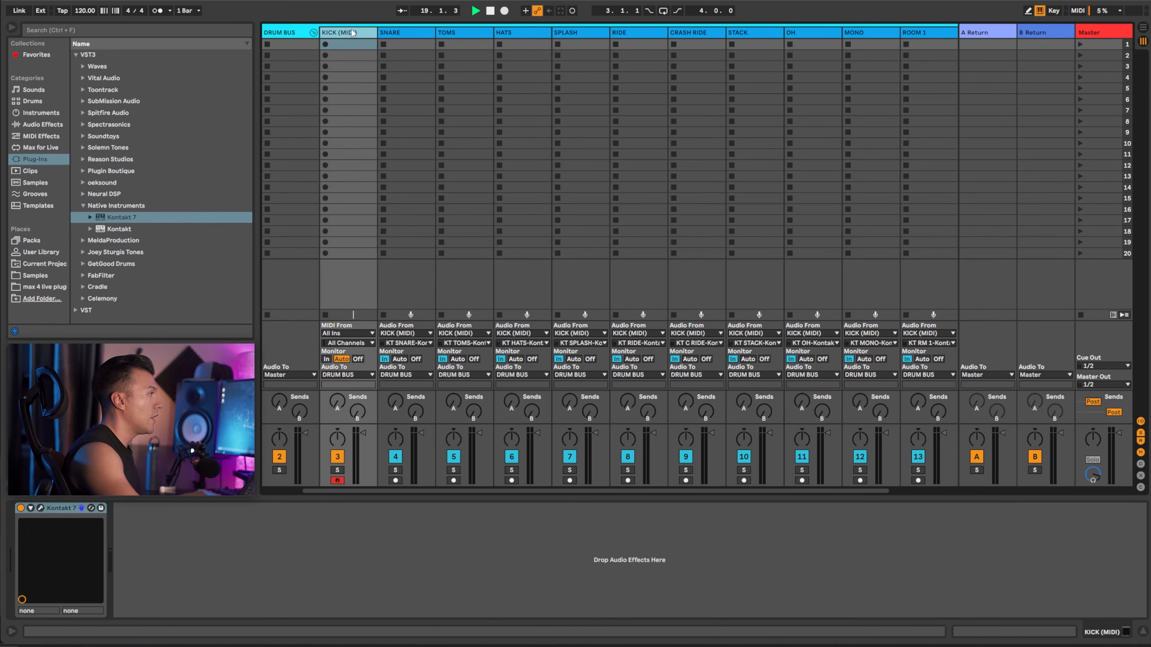
pyautogui.click(446, 189)
pyautogui.click(385, 31)
pyautogui.click(327, 34)
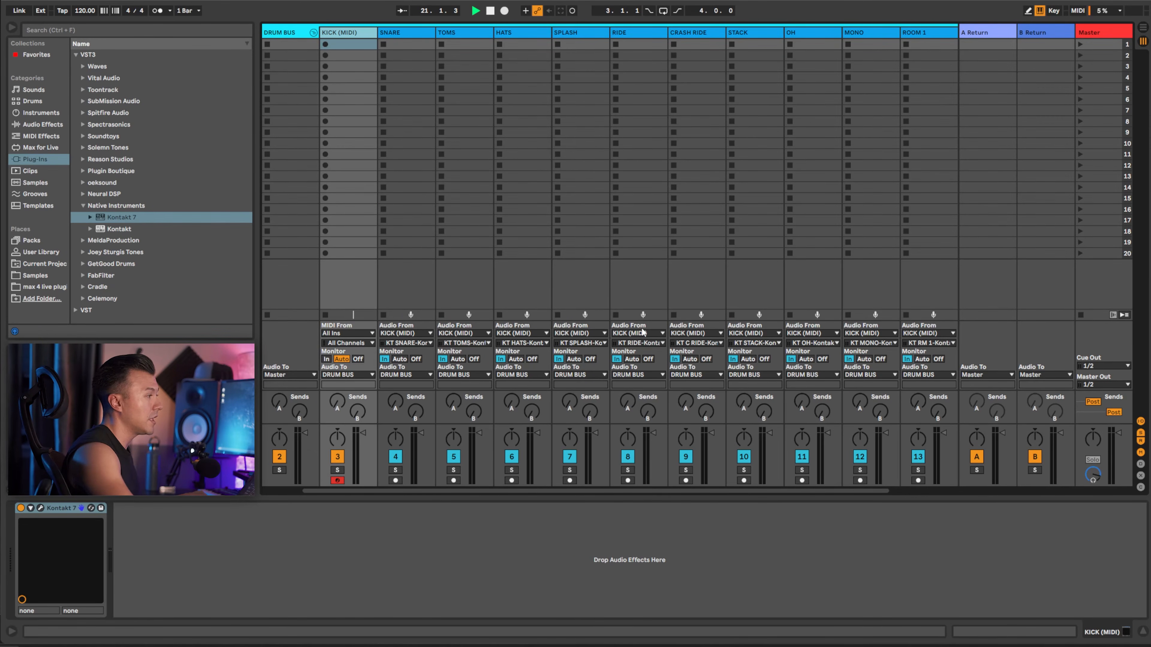
# Group ROOM 1 and ROOM 2 inside the drum bus, name the group ROOMS and fold it.
pyautogui.moveTo(556, 490); pyautogui.dragTo(703, 481)
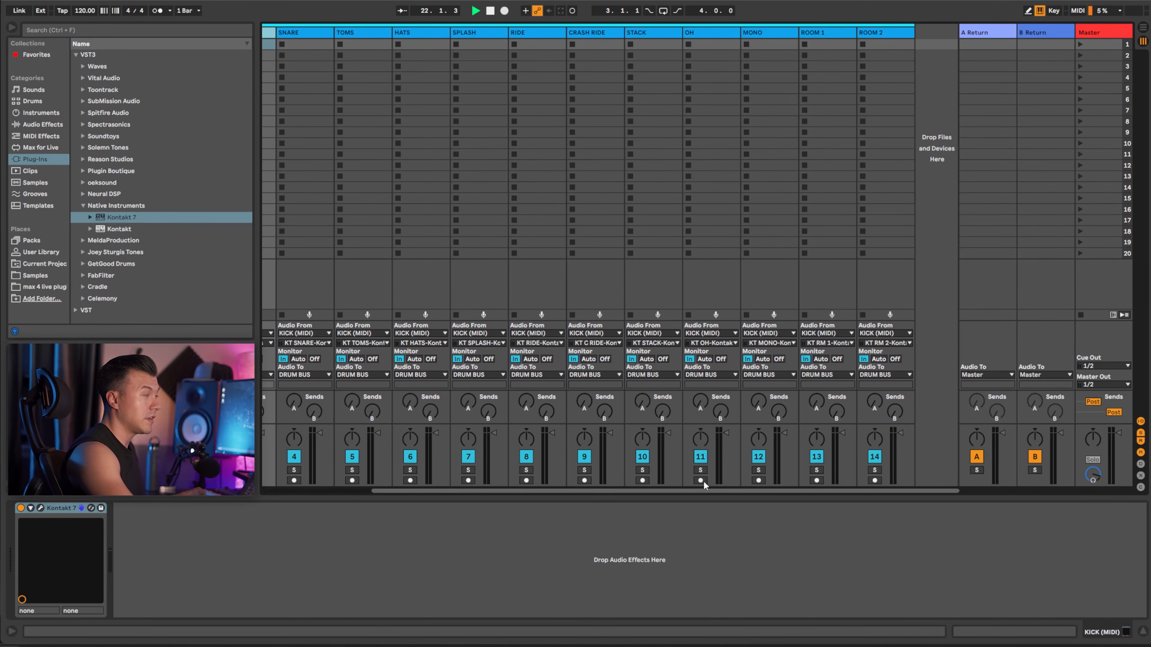
pyautogui.click(833, 35)
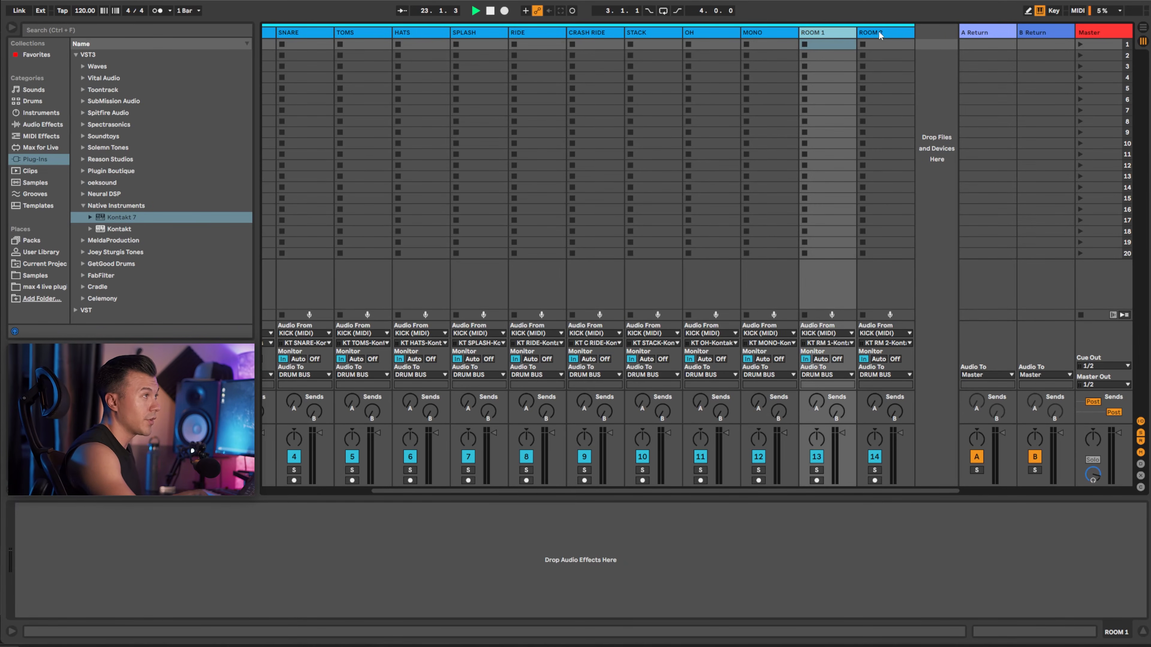
pyautogui.keyDown('shift'); pyautogui.click(884, 40); pyautogui.keyUp('shift')
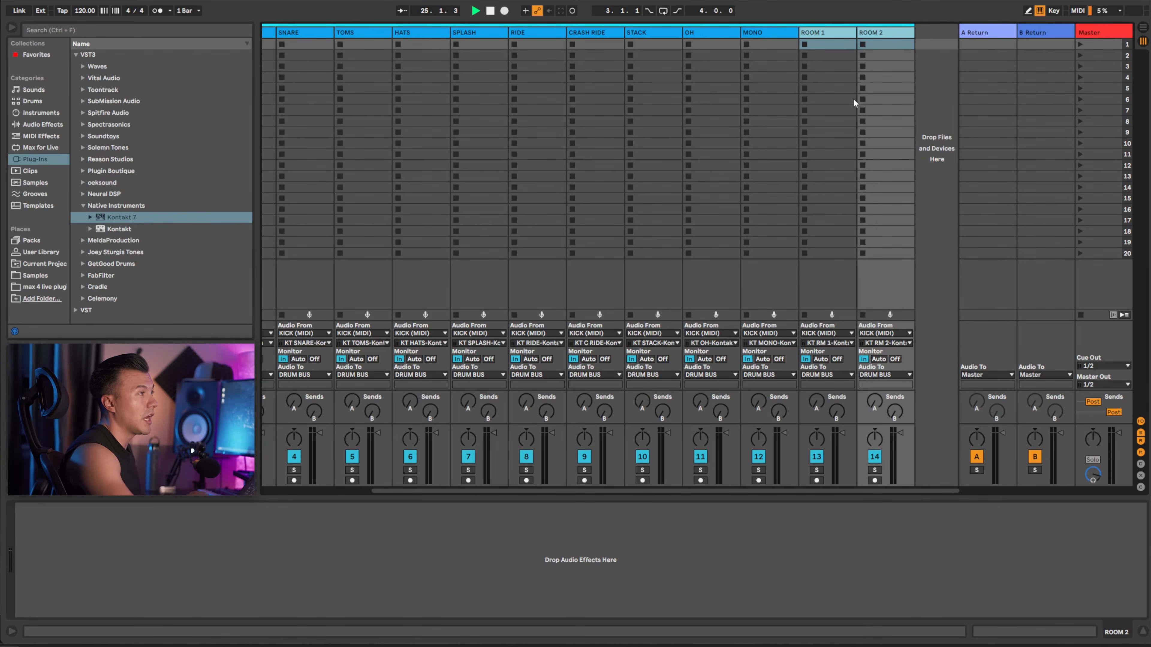
pyautogui.hotkey('ctrl', 'g')
pyautogui.hotkey('ctrl', 'r')
pyautogui.write('ROOMS')
pyautogui.press('Return')
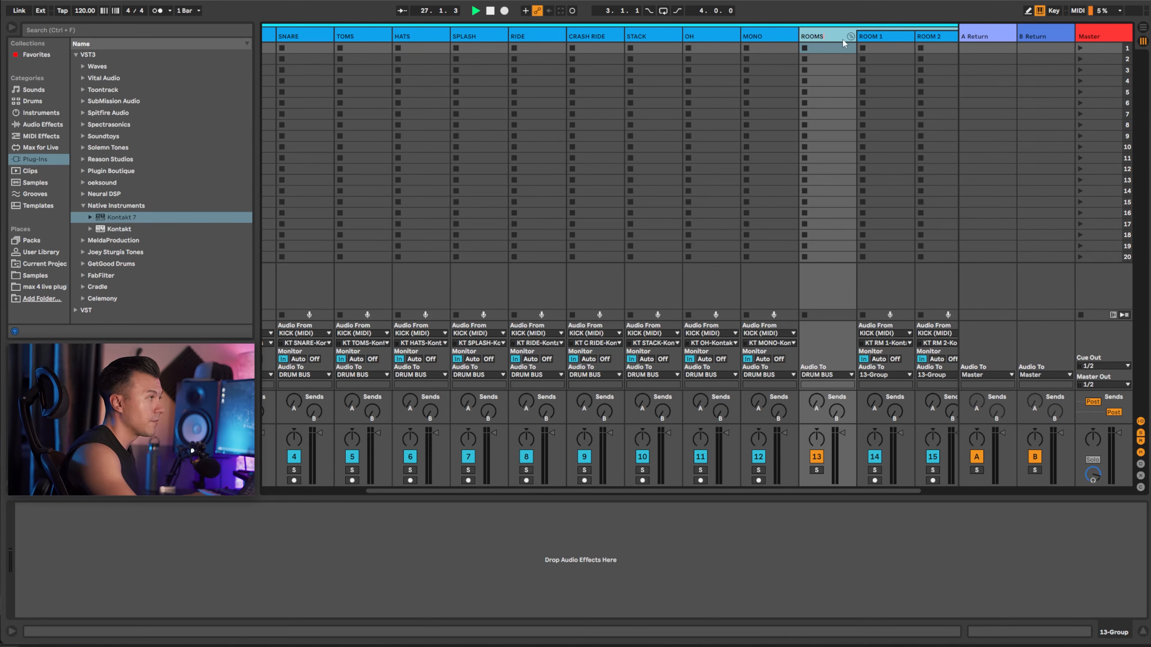
pyautogui.click(850, 36)
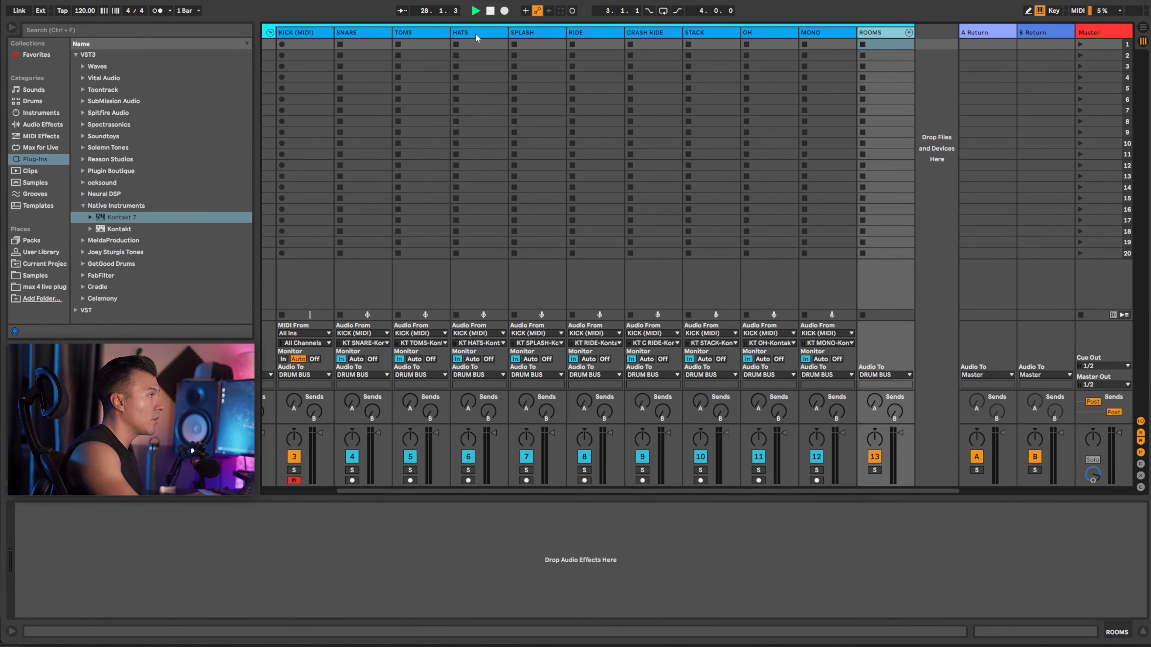
# Group the SPLASH, RIDE, CRASH RIDE and STACK tracks, name the group CYMBALS and fold it.
pyautogui.click(541, 35)
pyautogui.keyDown('shift'); pyautogui.click(714, 36); pyautogui.keyUp('shift')
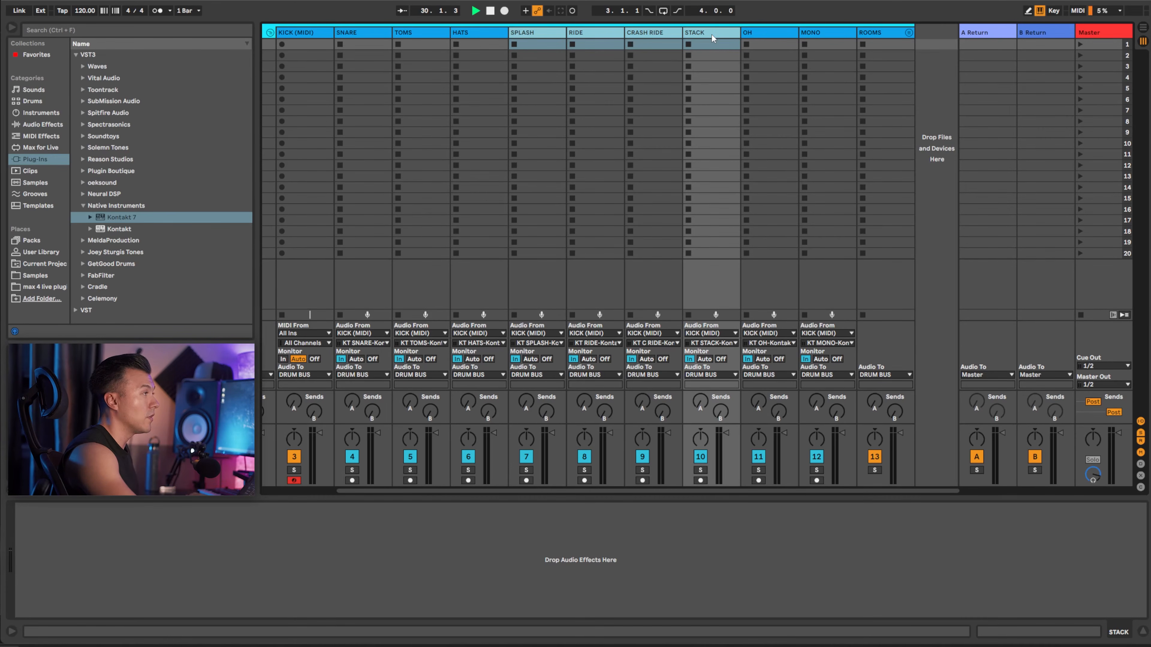
pyautogui.hotkey('ctrl', 'g')
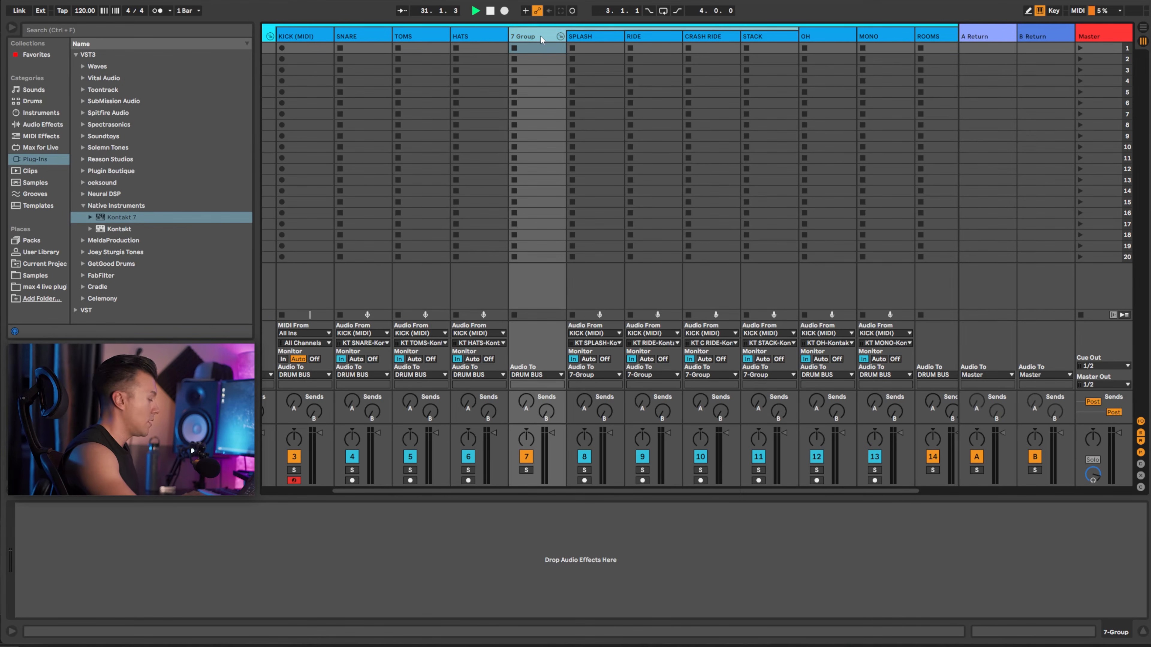
pyautogui.write('CYMBALS')
pyautogui.press('Return')
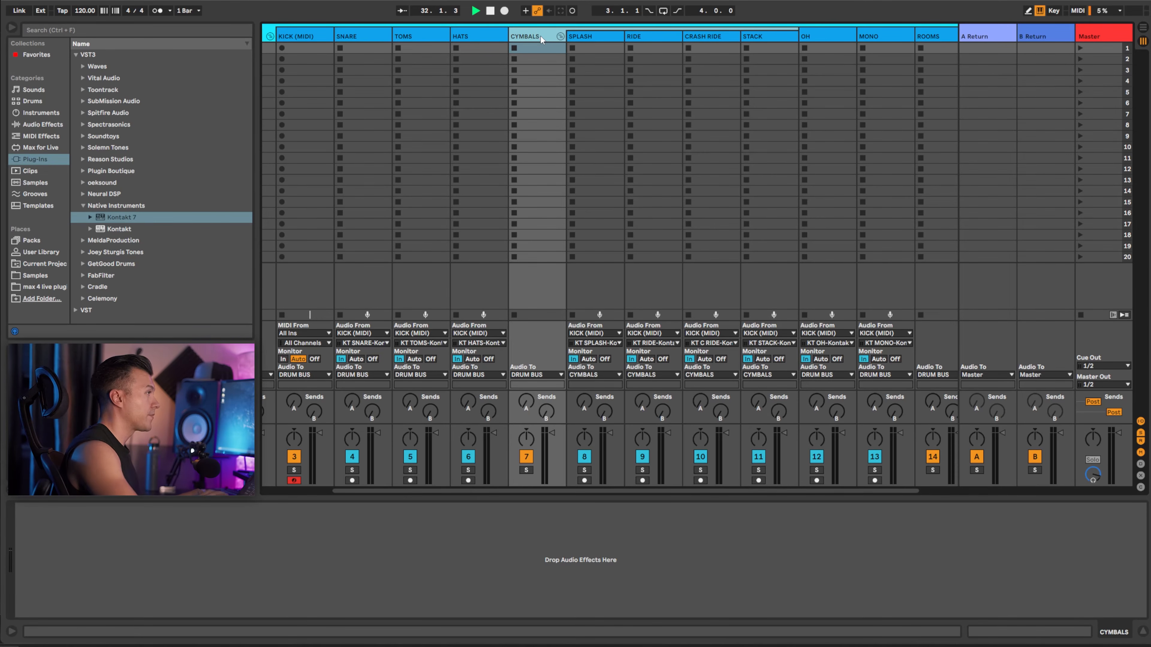
pyautogui.click(560, 36)
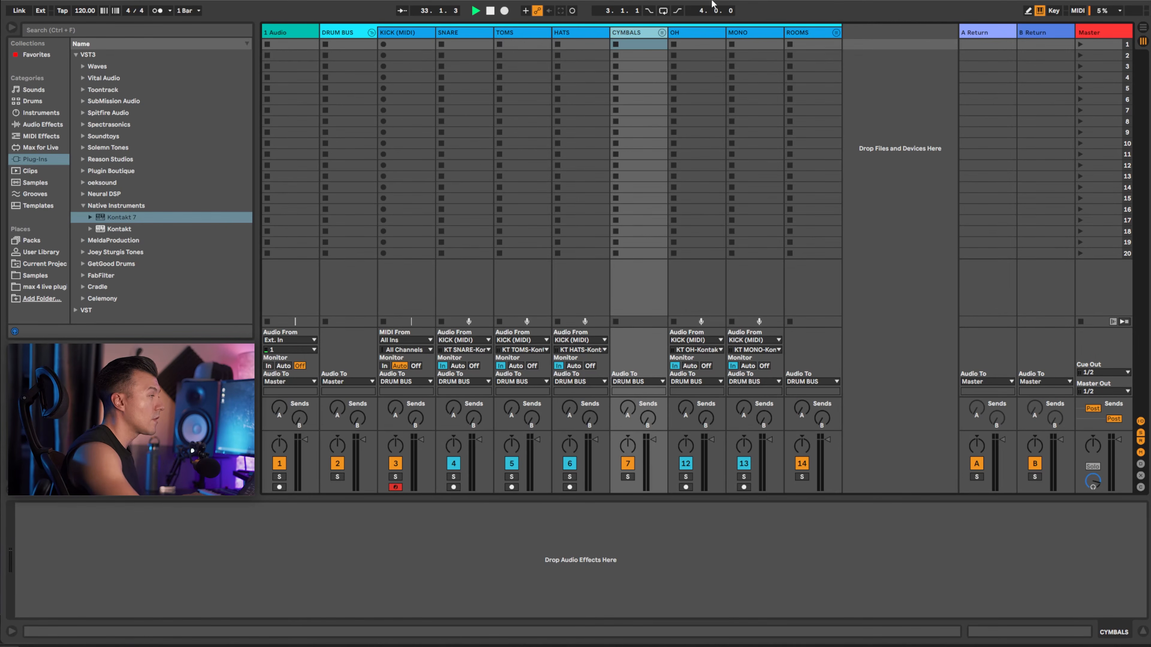
# Delete the unused 1 Audio track.
pyautogui.click(885, 72)
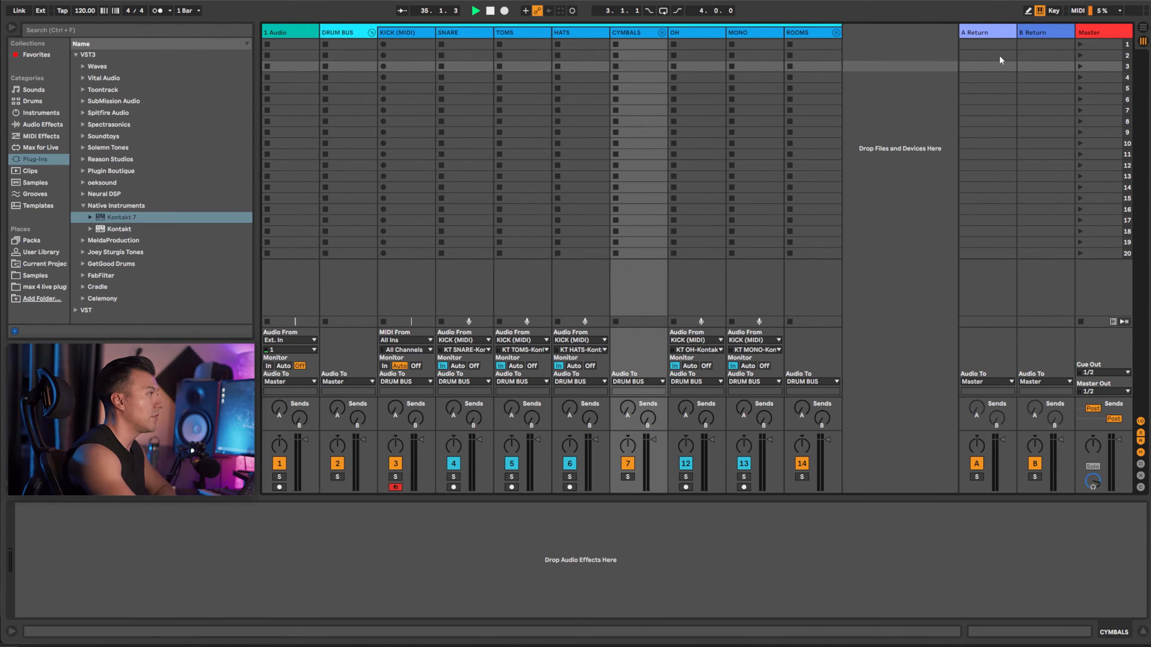
pyautogui.click(284, 33)
pyautogui.press('Delete')
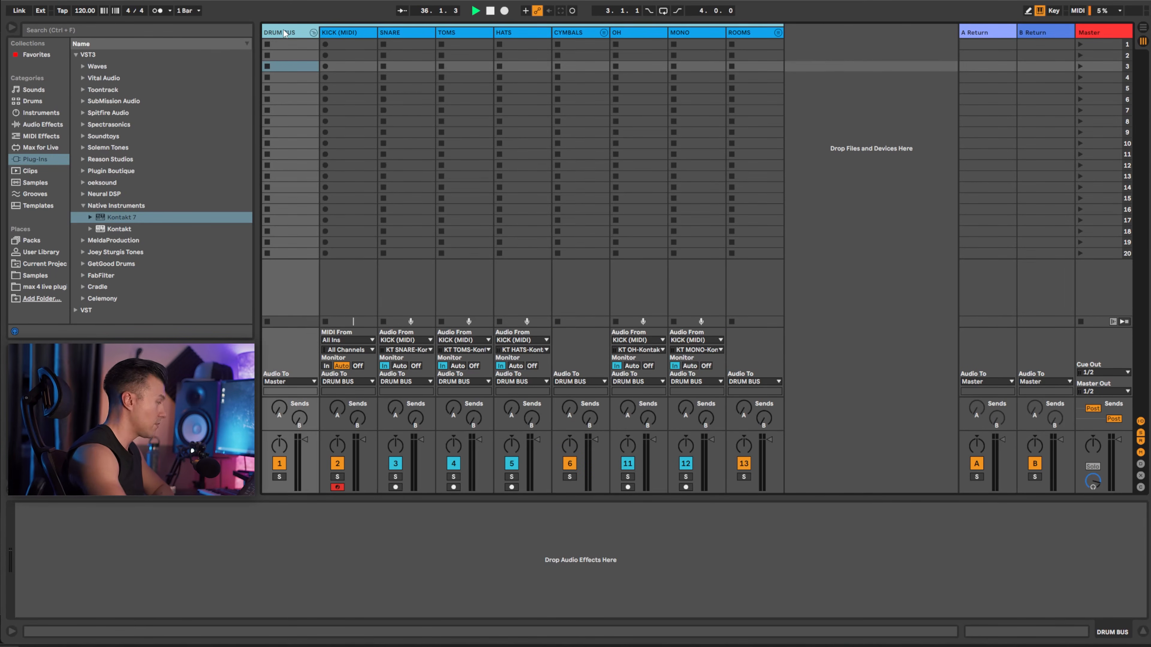
# Open the Kontakt 7 instrument window from the KICK (MIDI) track.
pyautogui.click(349, 33)
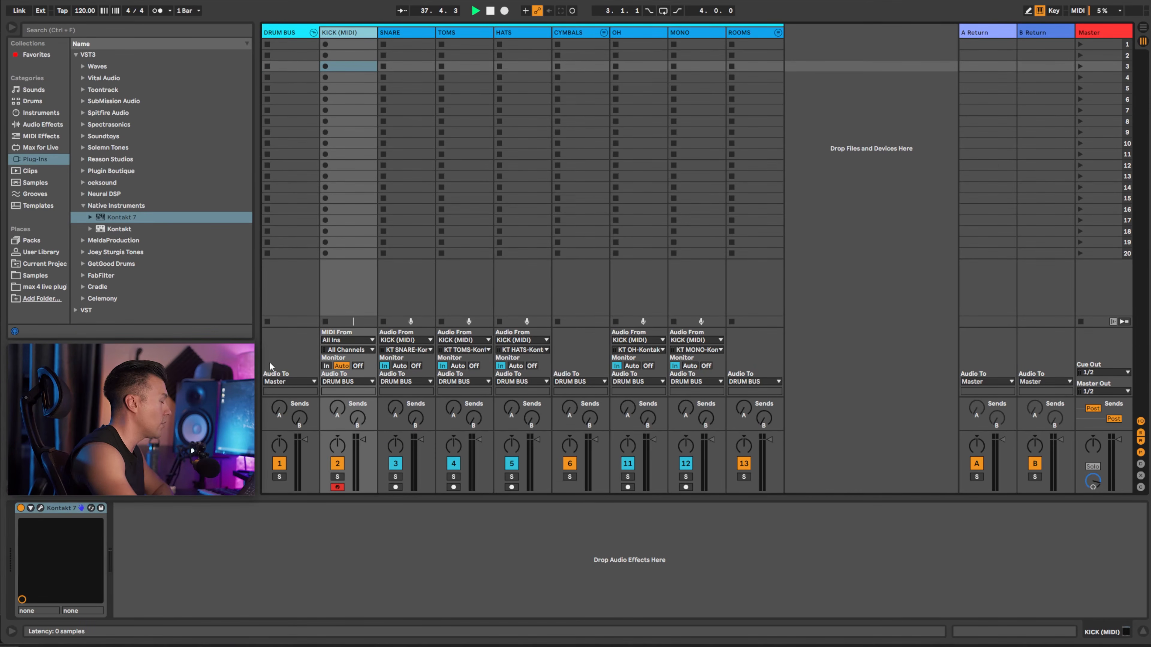
pyautogui.click(40, 508)
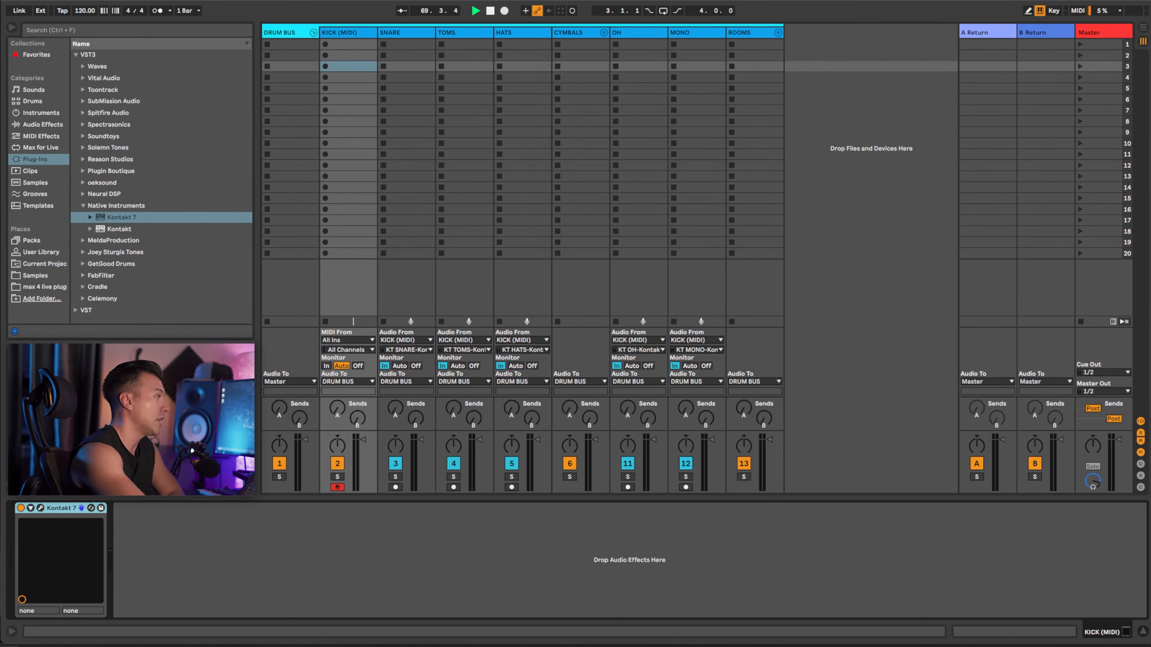
pyautogui.click(334, 32)
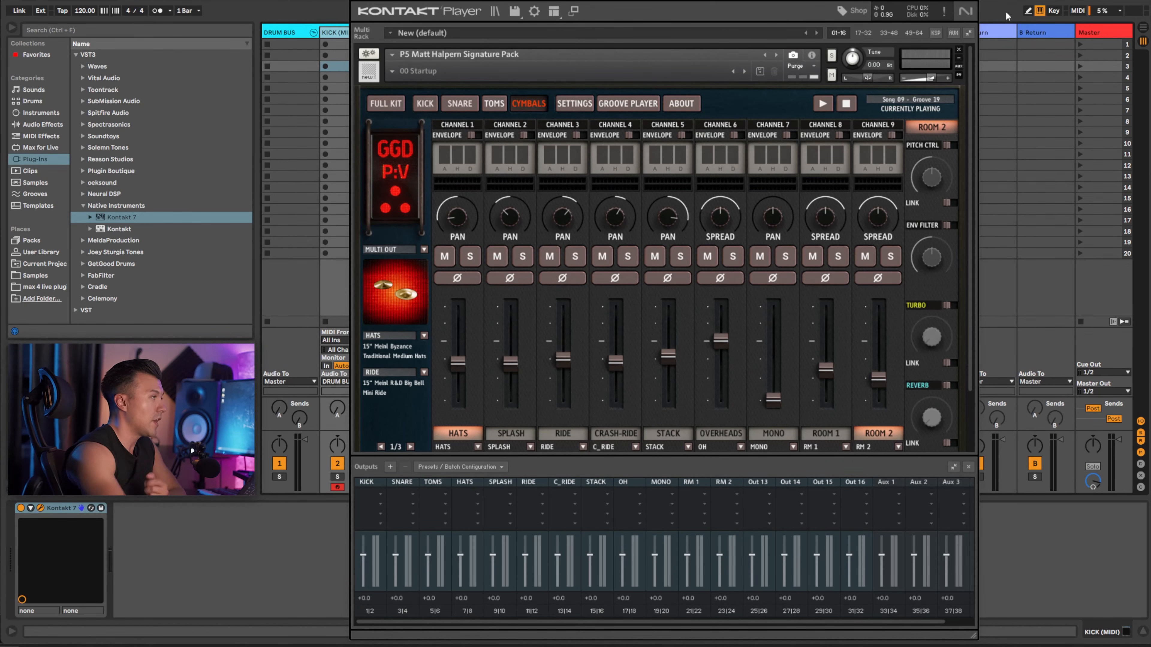
# Start saving the Kontakt output section as a preset, examine the folder path where presets are stored, and cancel the save.
pyautogui.click(475, 467)
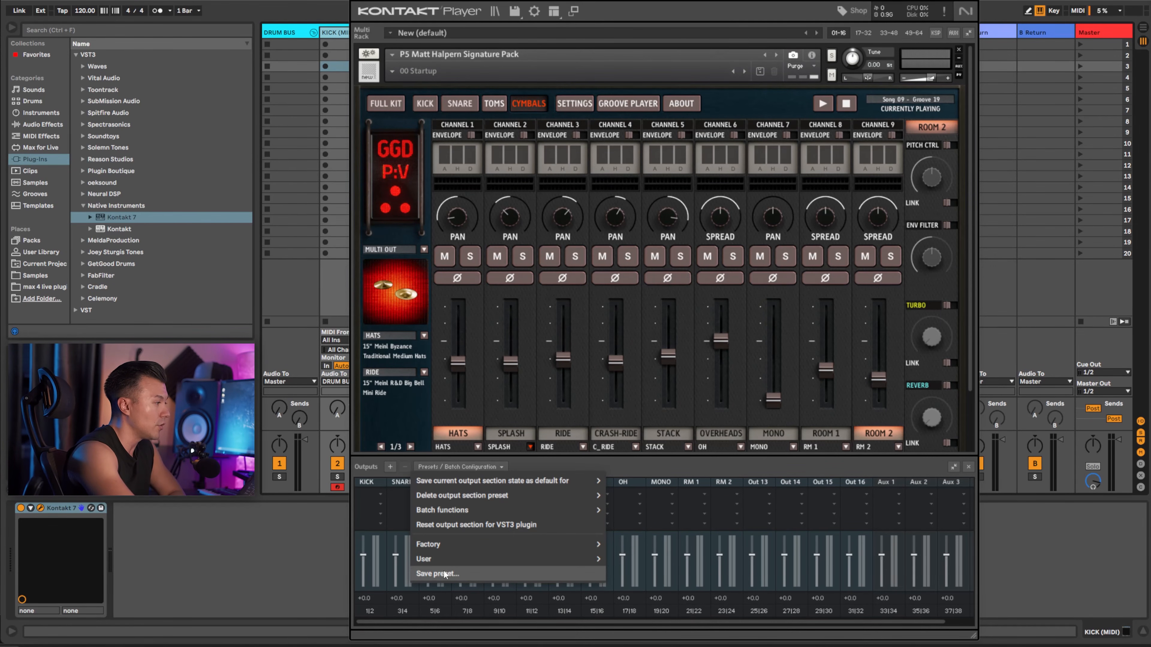
pyautogui.moveTo(443, 560)
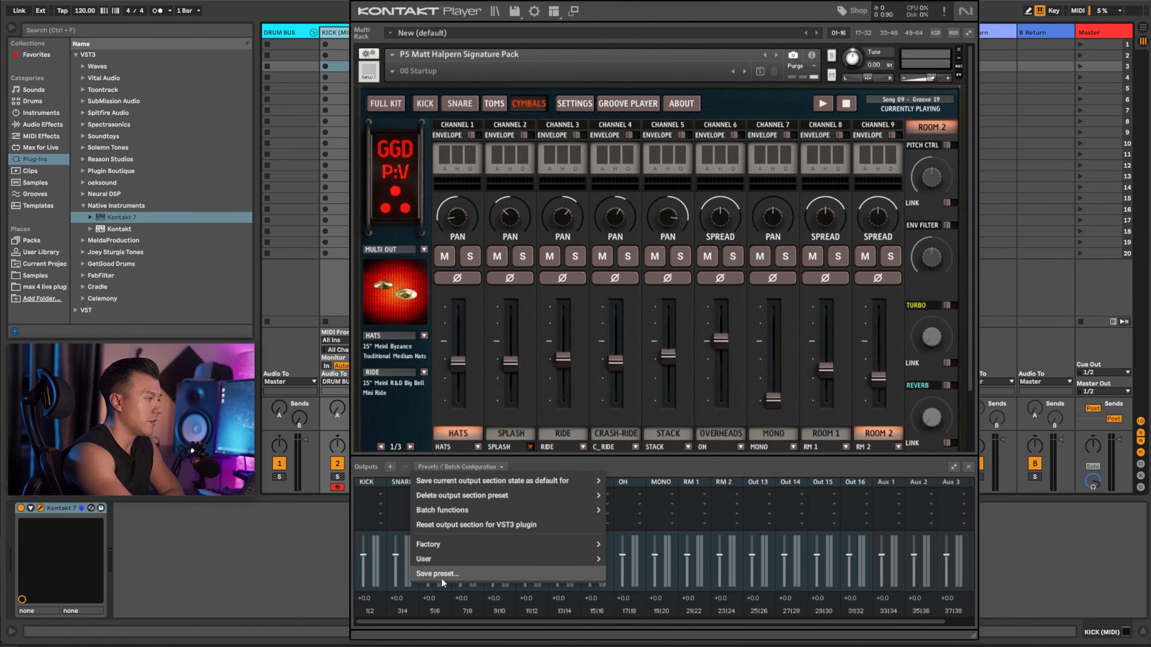
pyautogui.click(433, 574)
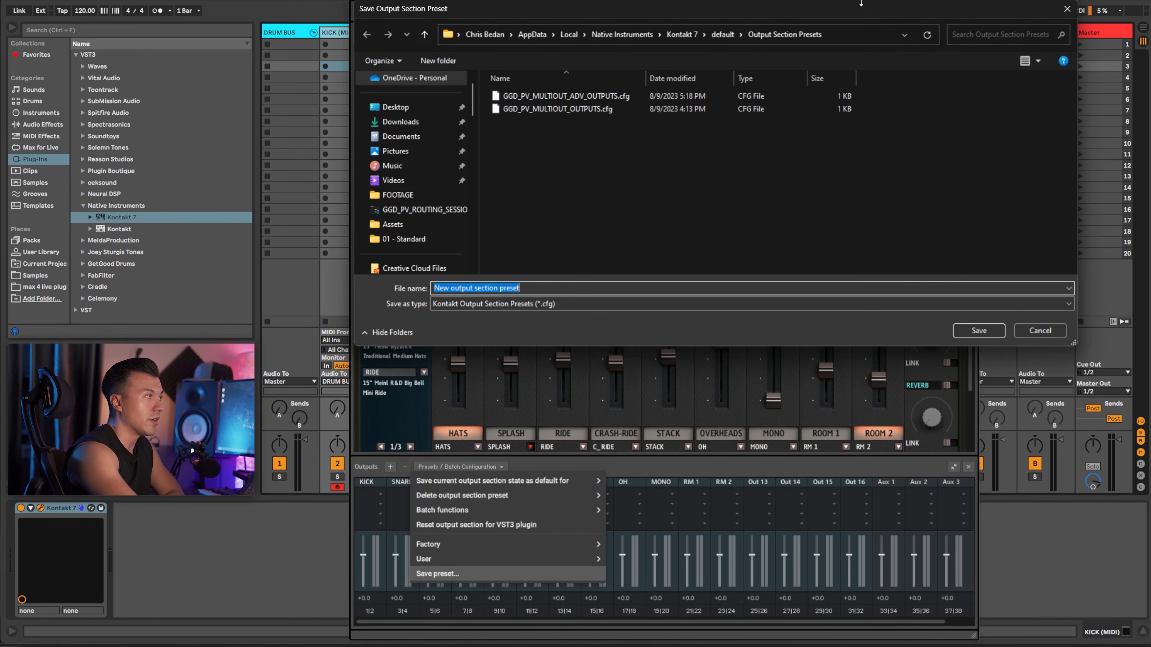
pyautogui.click(843, 40)
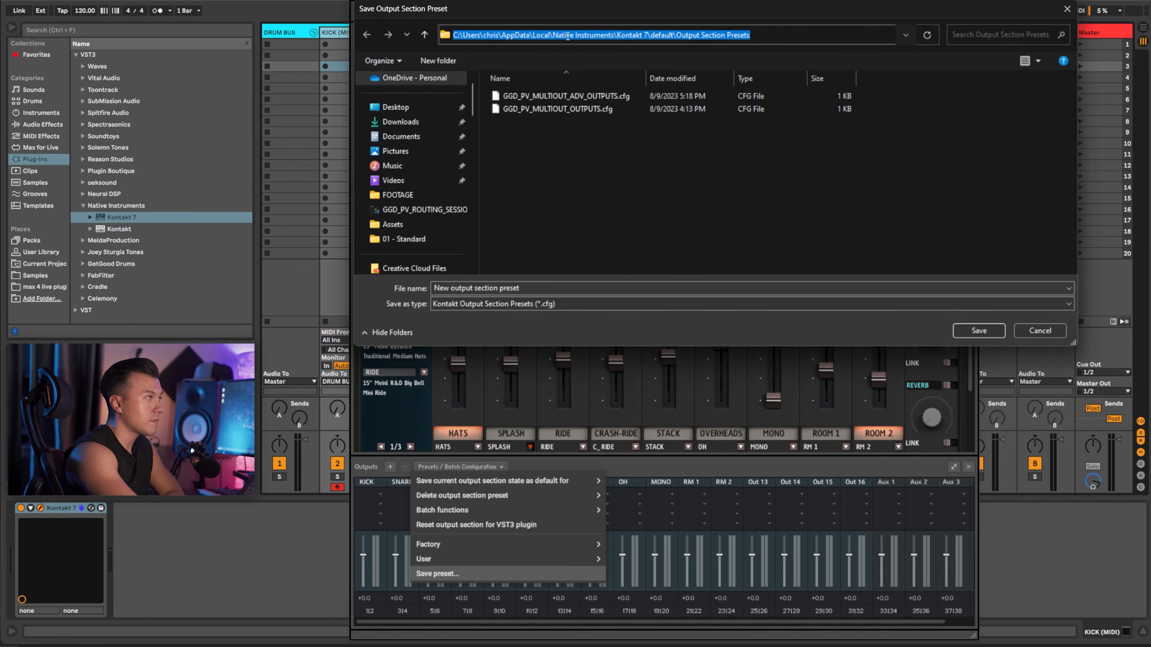
pyautogui.moveTo(783, 37); pyautogui.dragTo(453, 40)
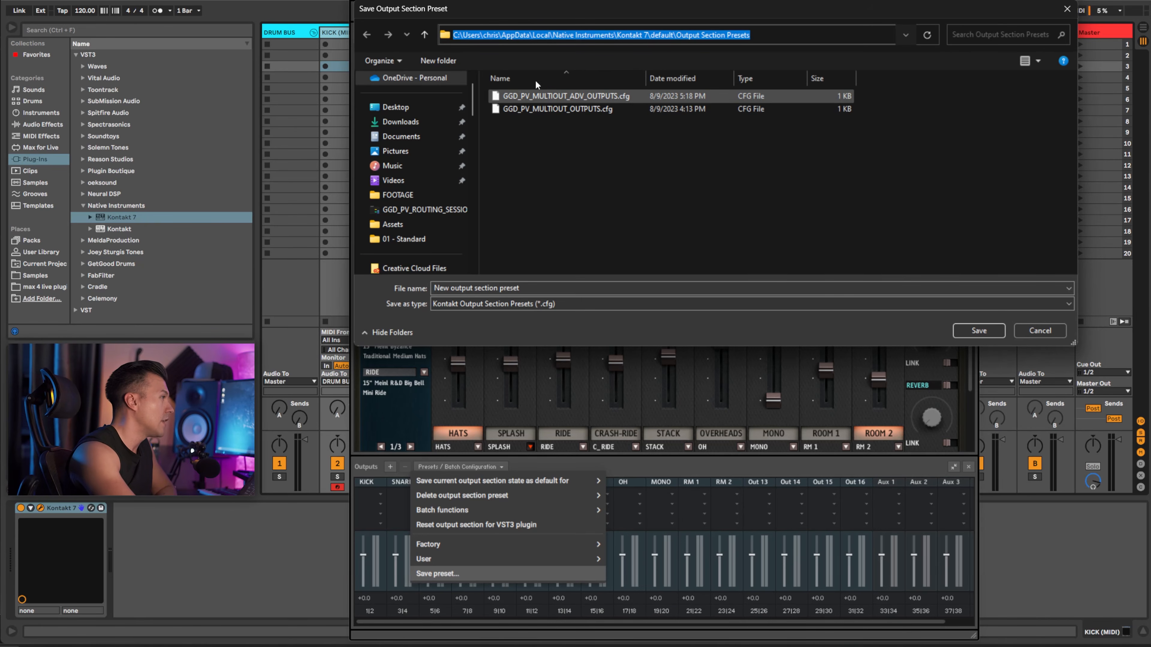
pyautogui.click(1038, 331)
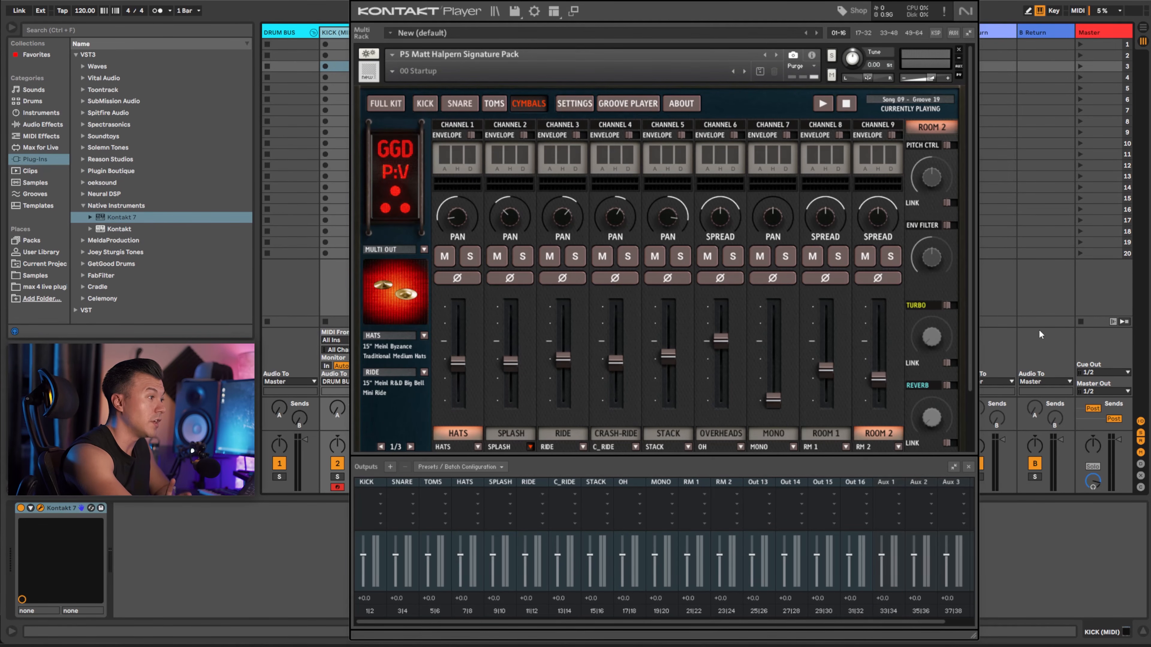
pyautogui.scroll(-2, 970, 317)
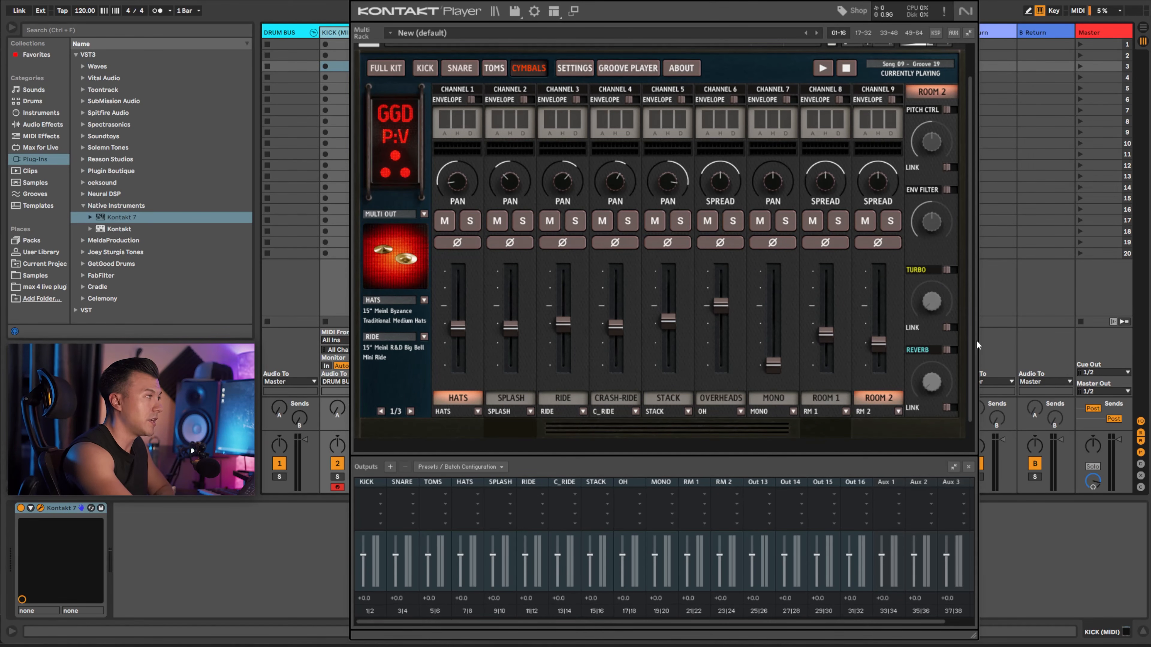
pyautogui.scroll(2, 964, 299)
pyautogui.scroll(-2, 969, 317)
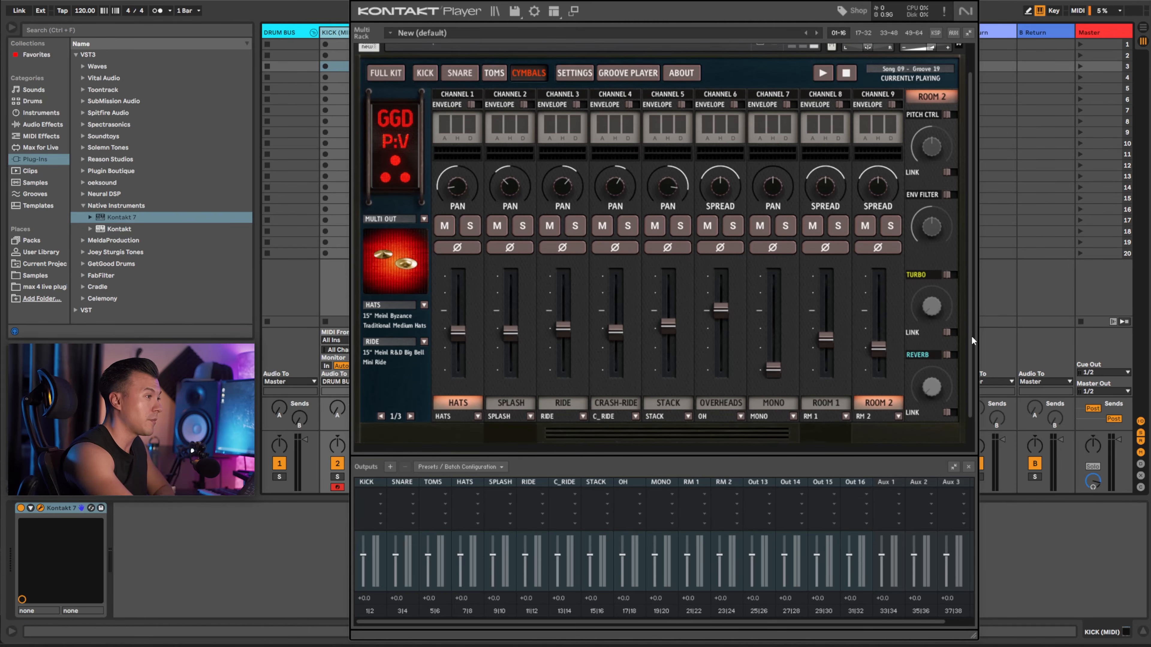
pyautogui.moveTo(972, 327); pyautogui.dragTo(970, 323)
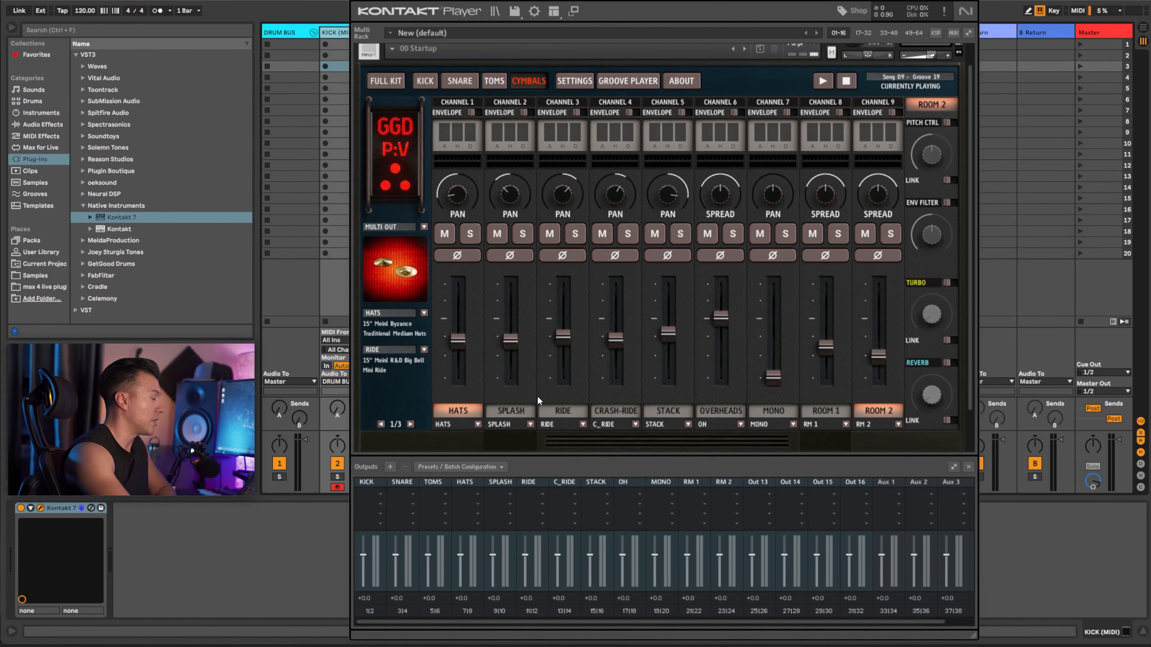